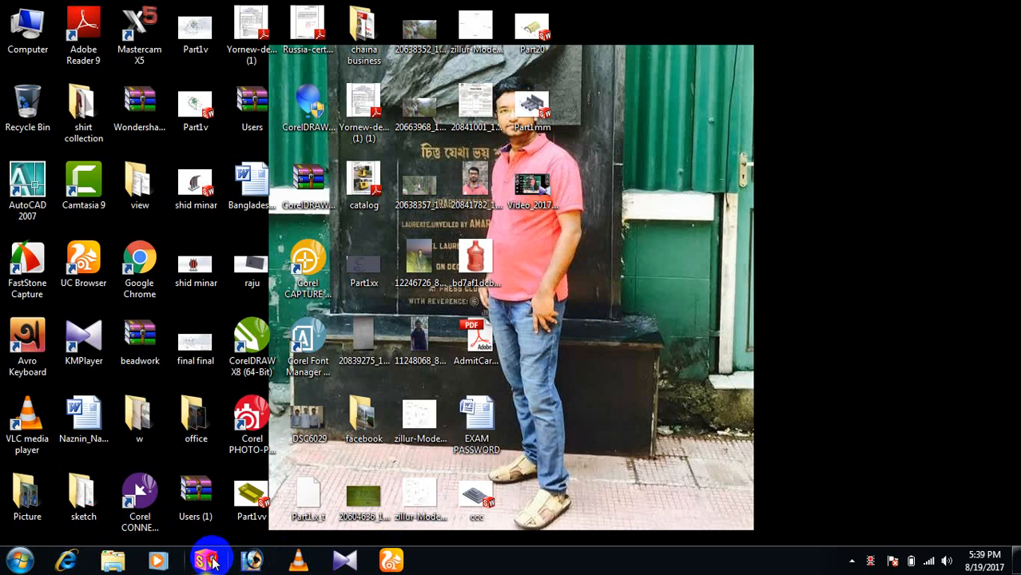
# Step: Launch SolidWorks and create a new part document
pyautogui.click(206, 562)
pyautogui.click(390, 387)
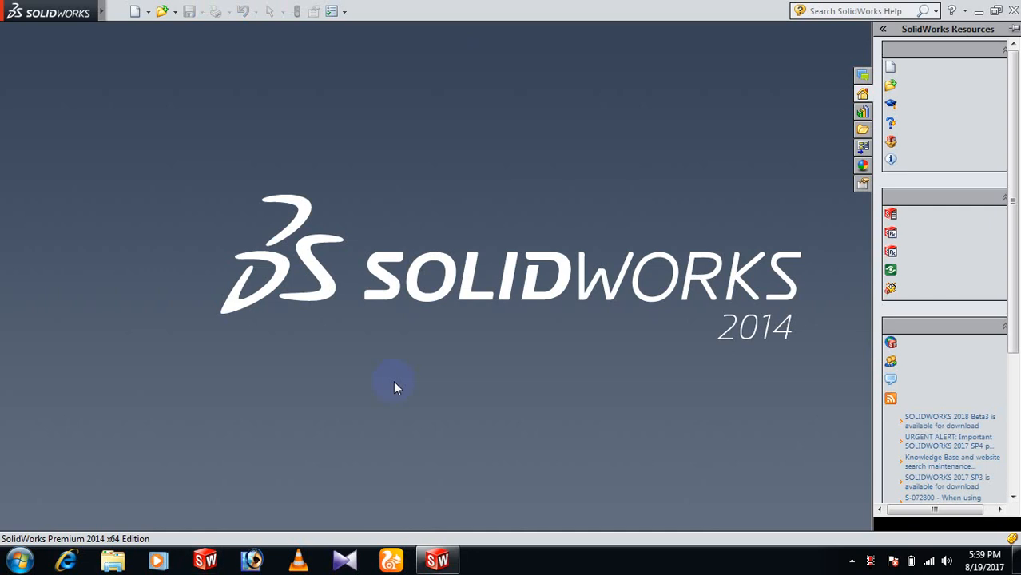
pyautogui.click(120, 14)
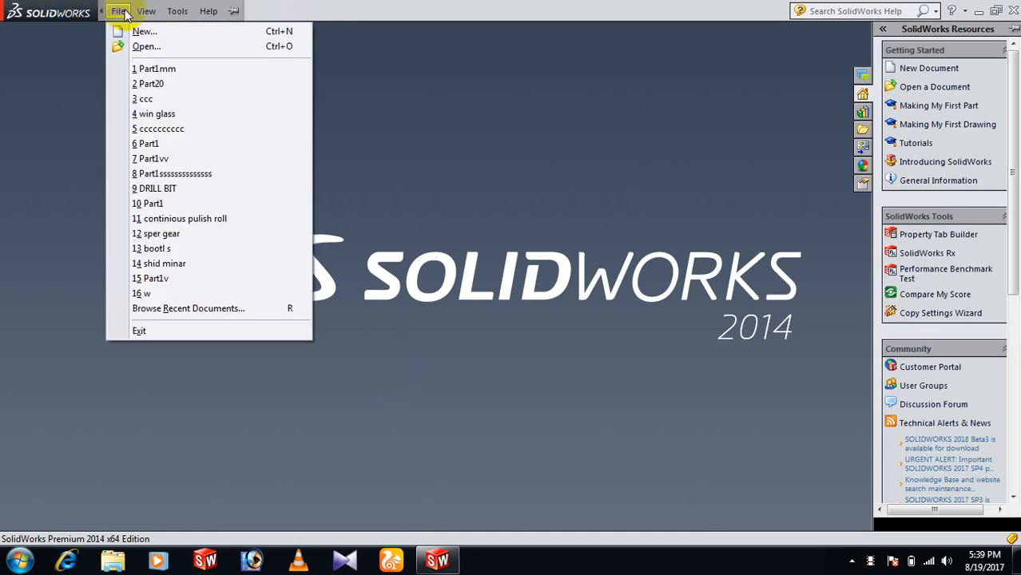
pyautogui.click(137, 31)
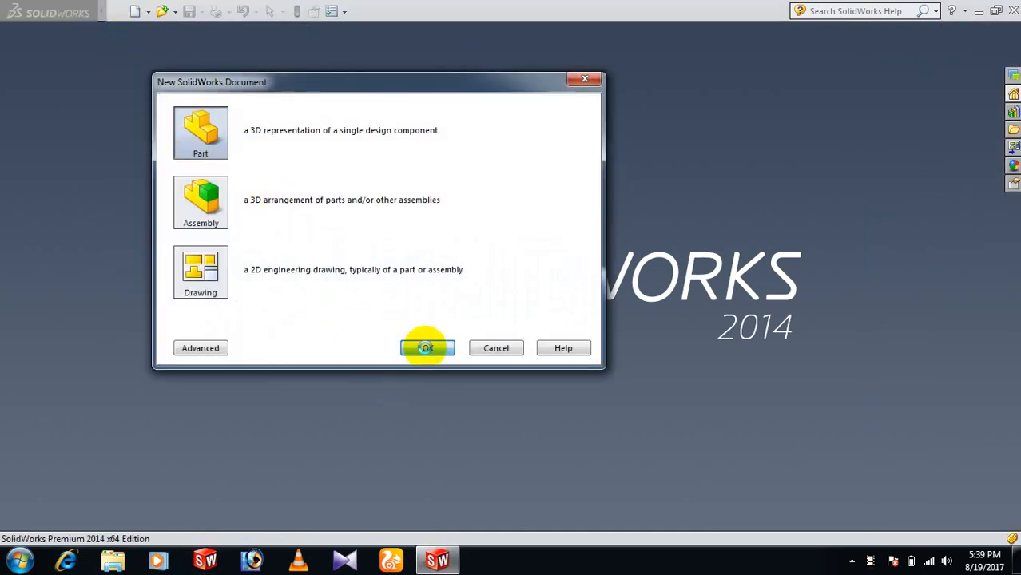
pyautogui.click(427, 348)
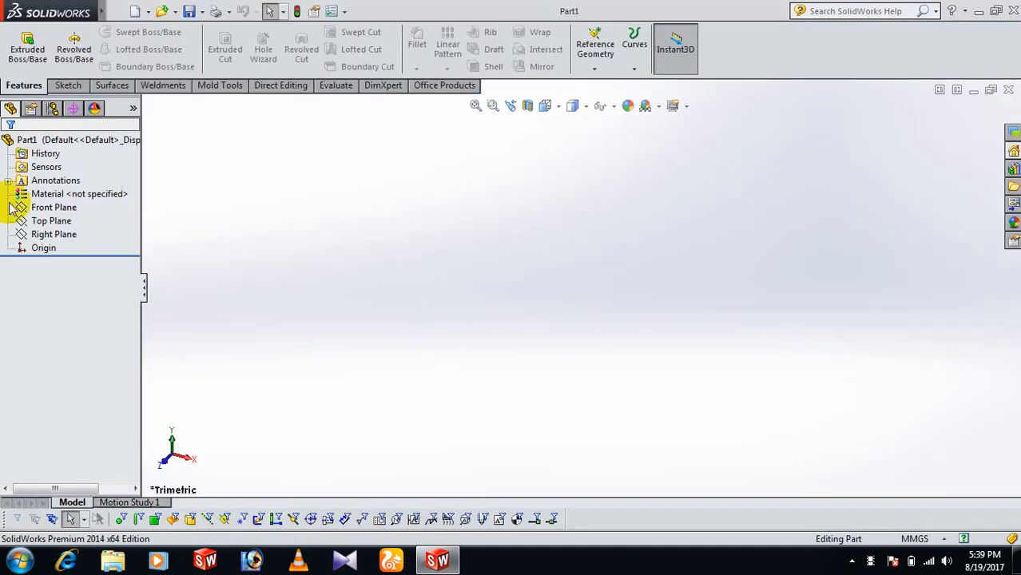
# Step: Sketch a center rectangle about 187 mm by 112 mm on the Front Plane, centred on the origin
pyautogui.click(52, 207)
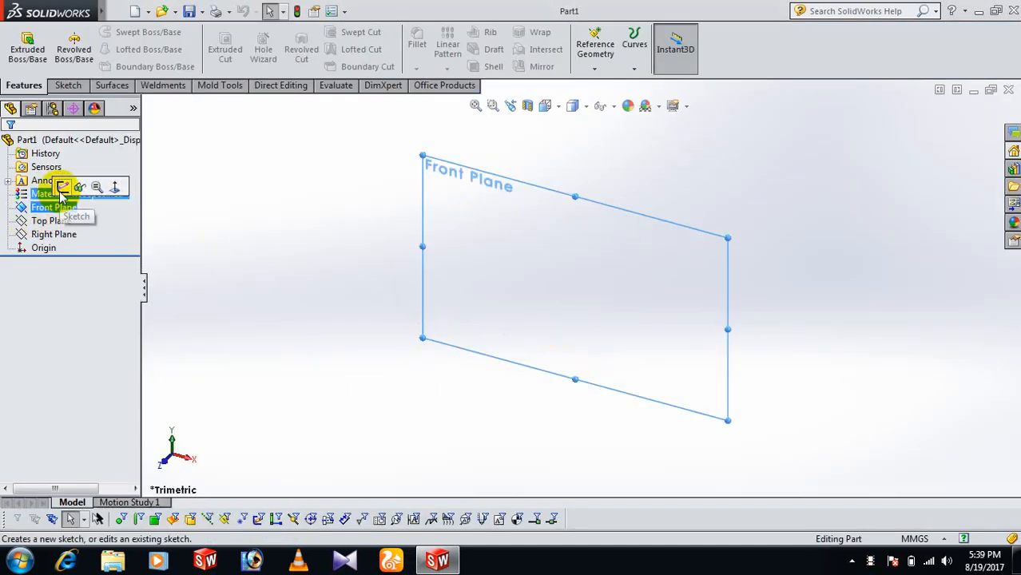
pyautogui.click(57, 187)
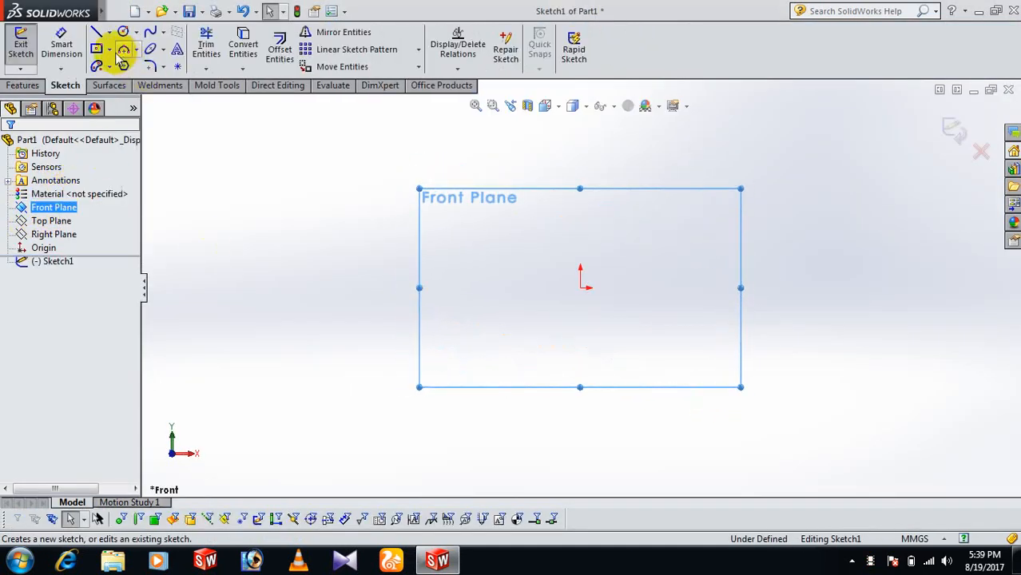
pyautogui.click(110, 49)
pyautogui.click(103, 81)
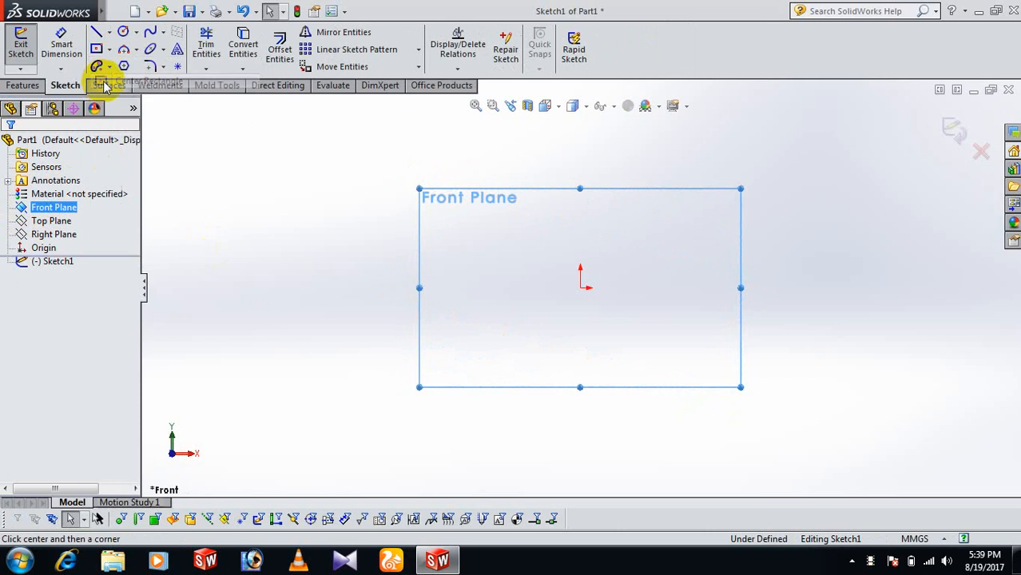
pyautogui.click(580, 287)
pyautogui.click(770, 389)
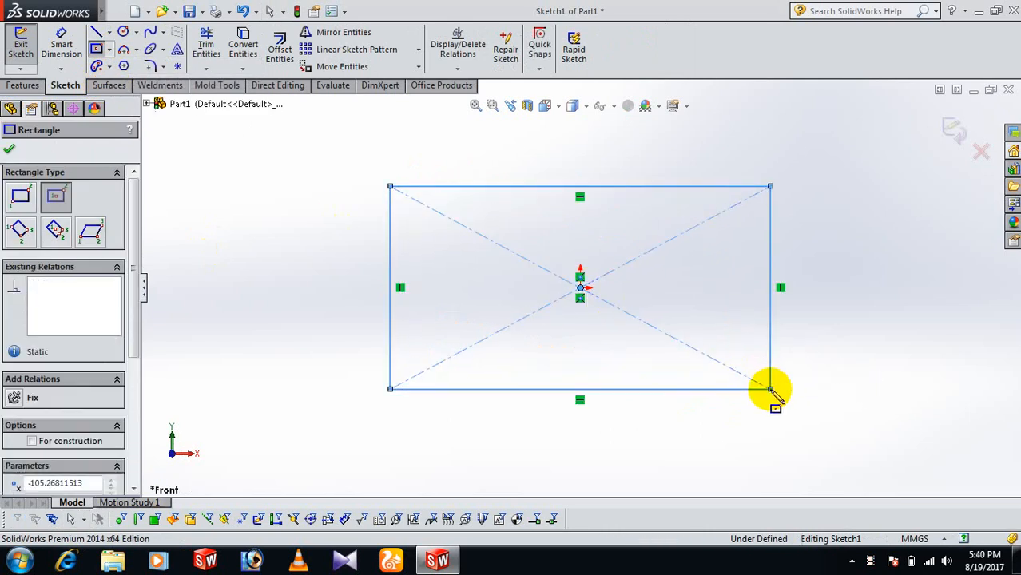
pyautogui.rightClick(770, 389)
pyautogui.click(814, 147)
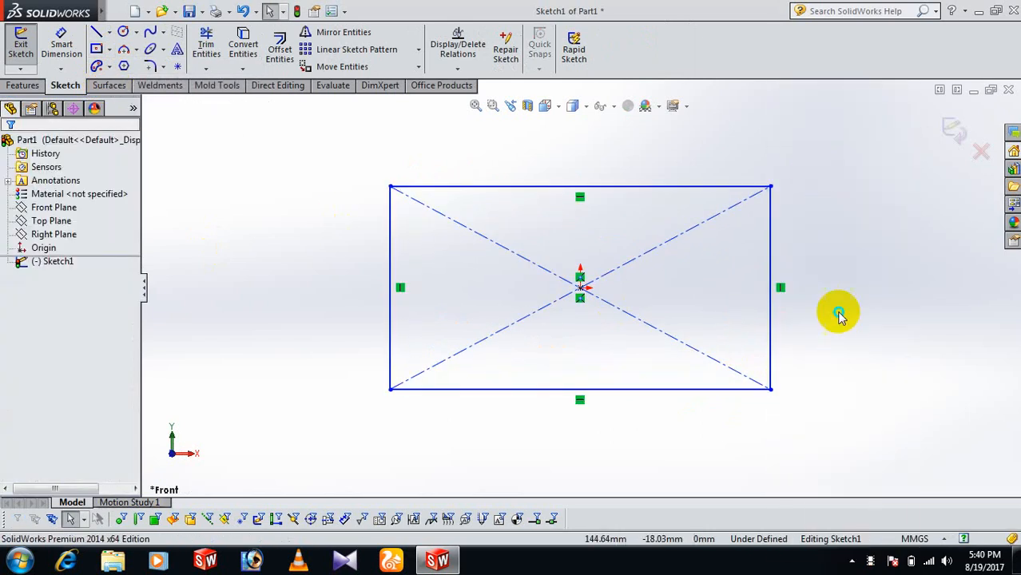
# Step: Dimension the rectangle 100 mm high and 160 mm wide
pyautogui.moveTo(838, 312); pyautogui.dragTo(815, 187, button='right')
pyautogui.click(774, 253)
pyautogui.click(886, 268)
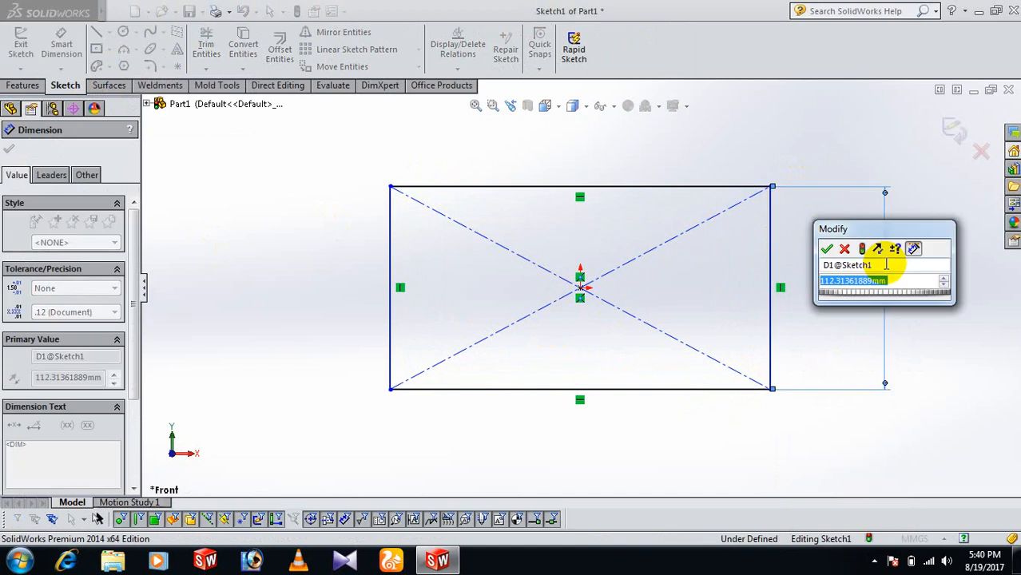
pyautogui.write('100')
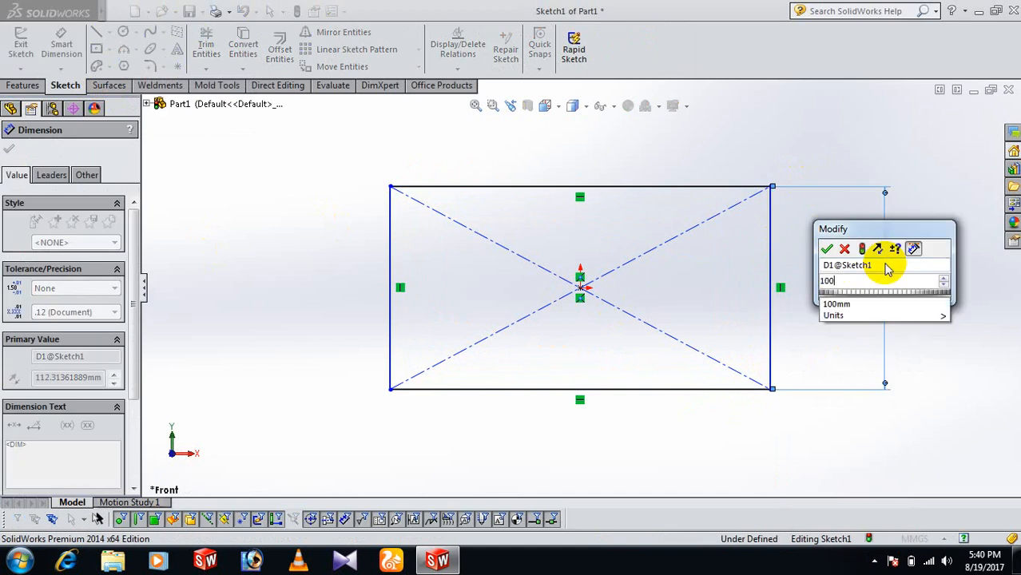
pyautogui.press('Return')
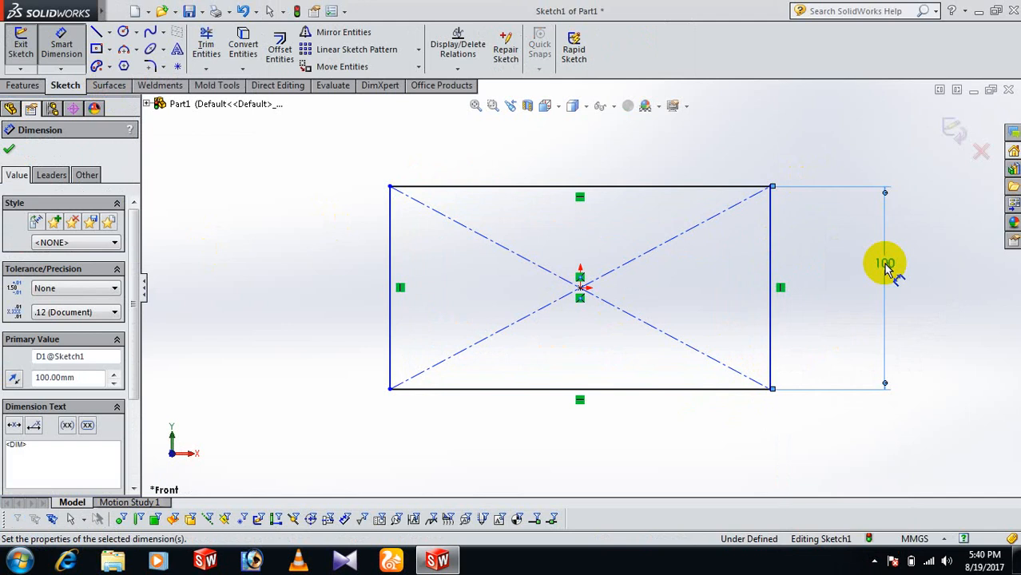
pyautogui.click(706, 390)
pyautogui.click(706, 432)
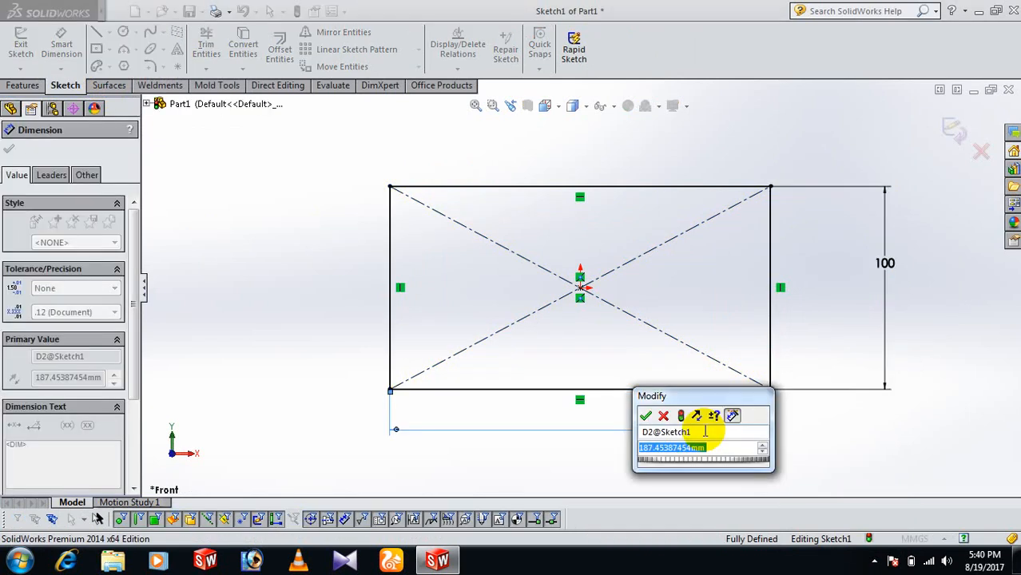
pyautogui.write('160')
pyautogui.press('Return')
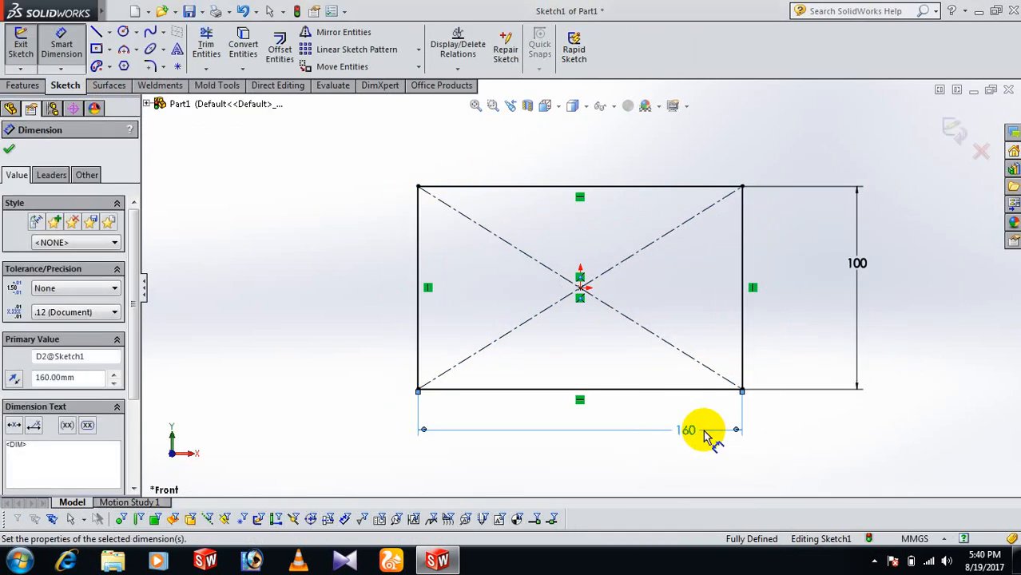
pyautogui.click(9, 152)
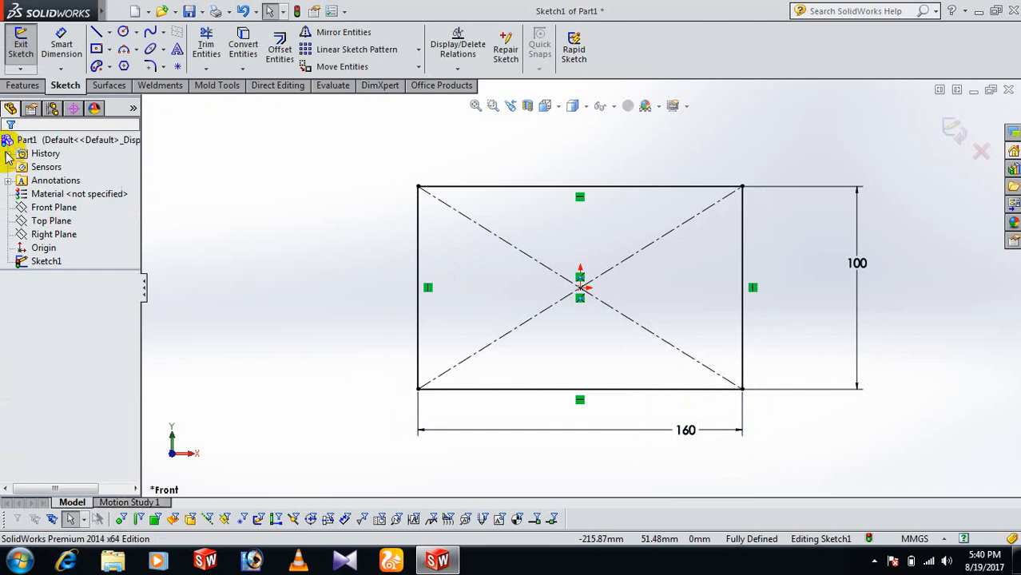
# Step: Set the rectangle's width to 200 mm
pyautogui.doubleClick(688, 438)
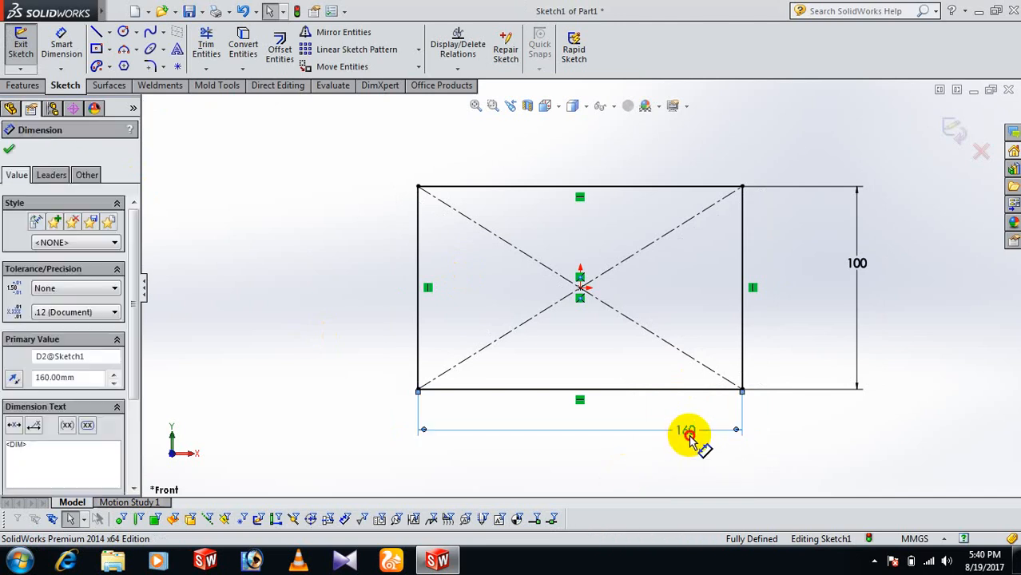
pyautogui.write('200')
pyautogui.press('Return')
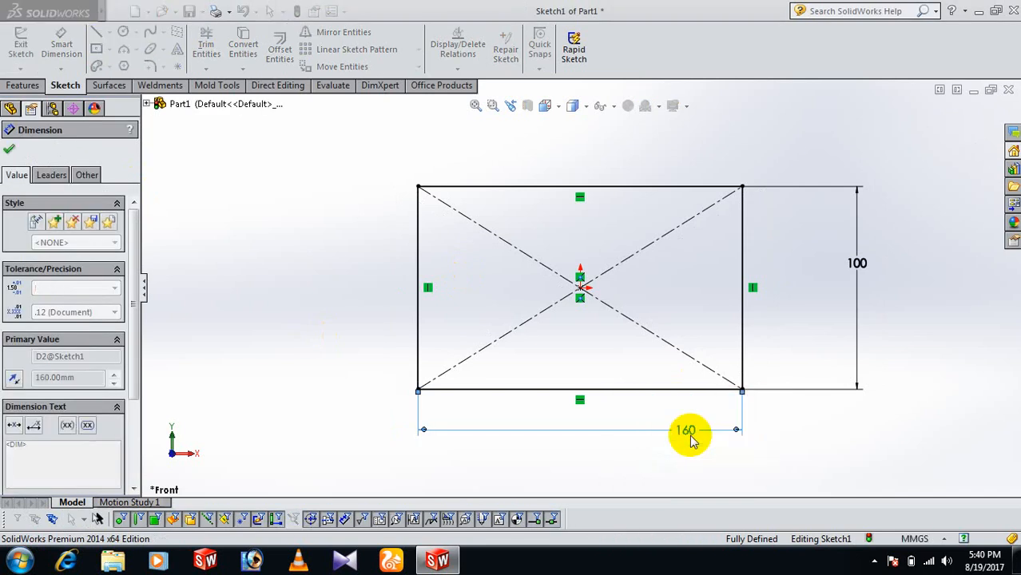
pyautogui.click(8, 149)
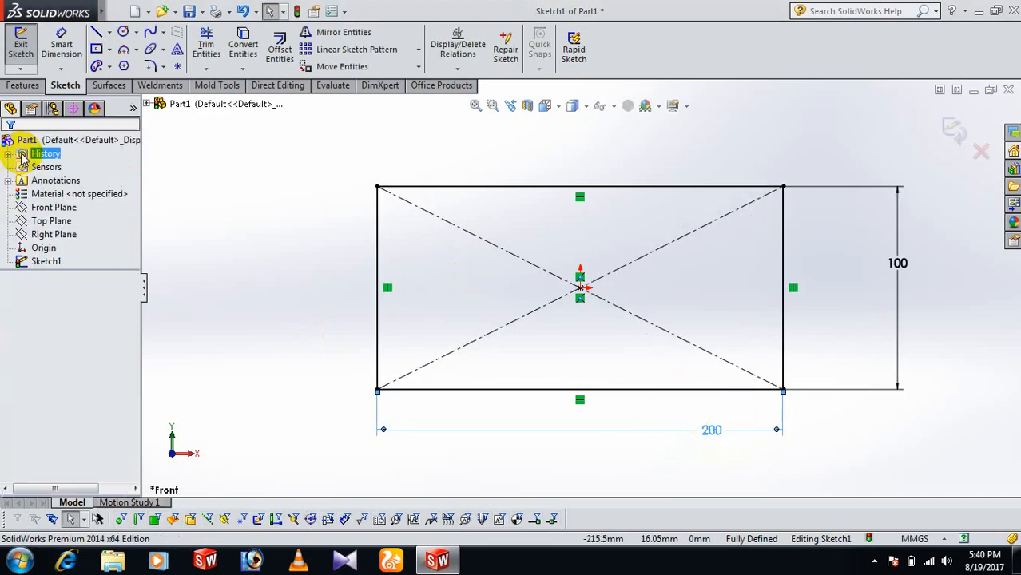
# Step: Extrude the rectangle as a blind boss 10 mm deep from the sketch plane
pyautogui.click(19, 85)
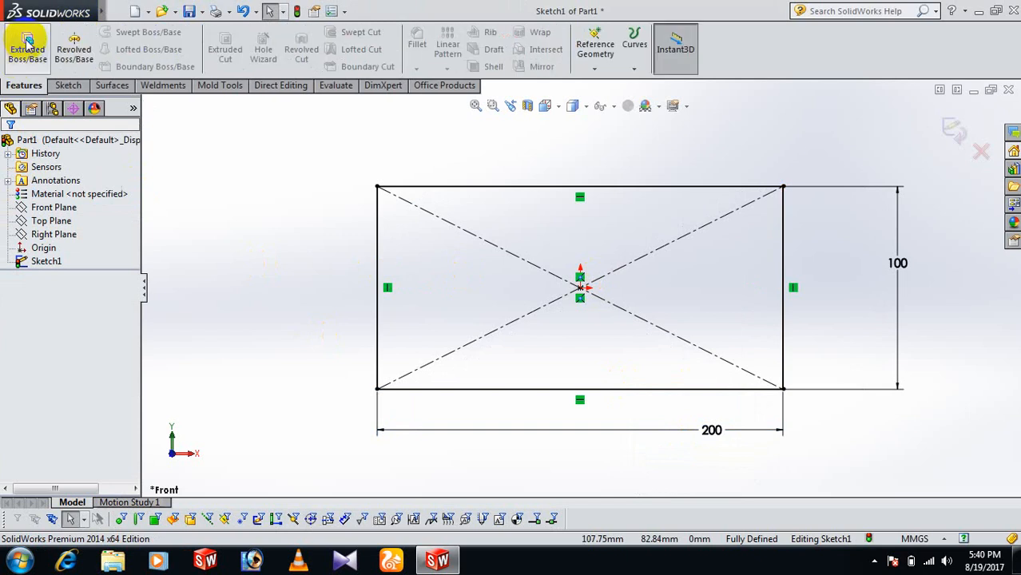
pyautogui.click(26, 44)
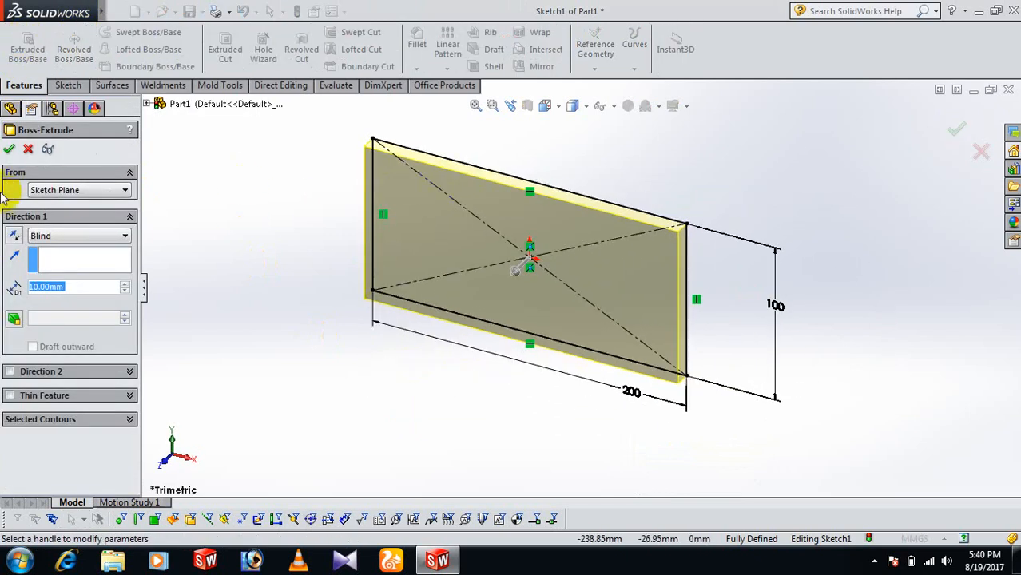
pyautogui.click(8, 150)
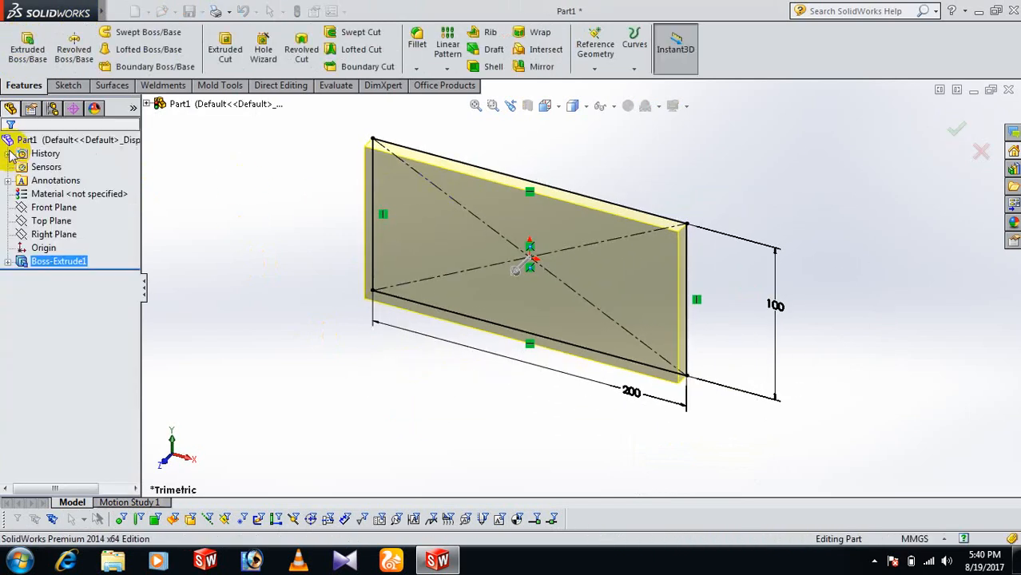
# Step: Create a reference plane offset 80 mm from the Front Plane, in front of the plate
pyautogui.click(53, 208)
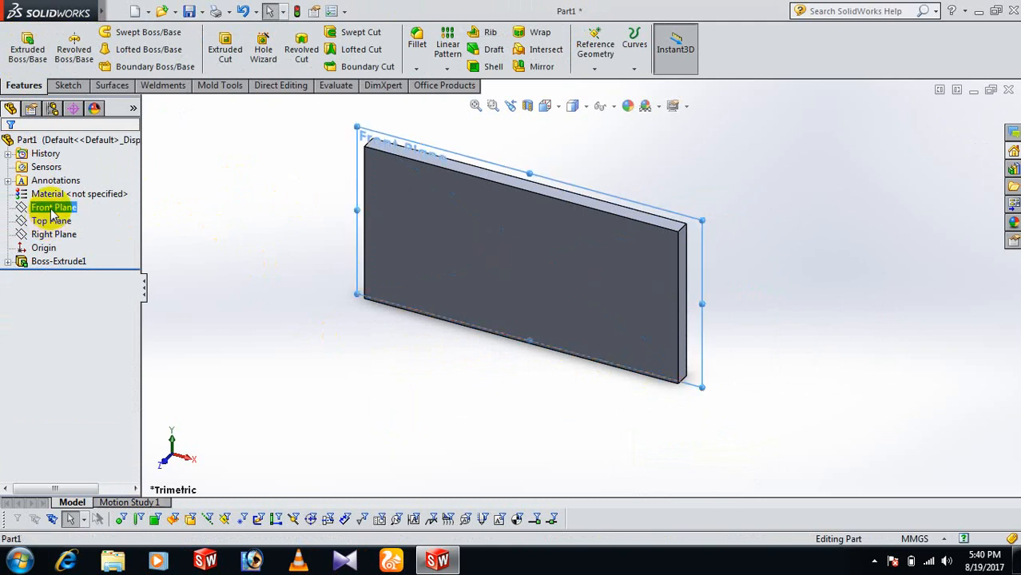
pyautogui.click(592, 70)
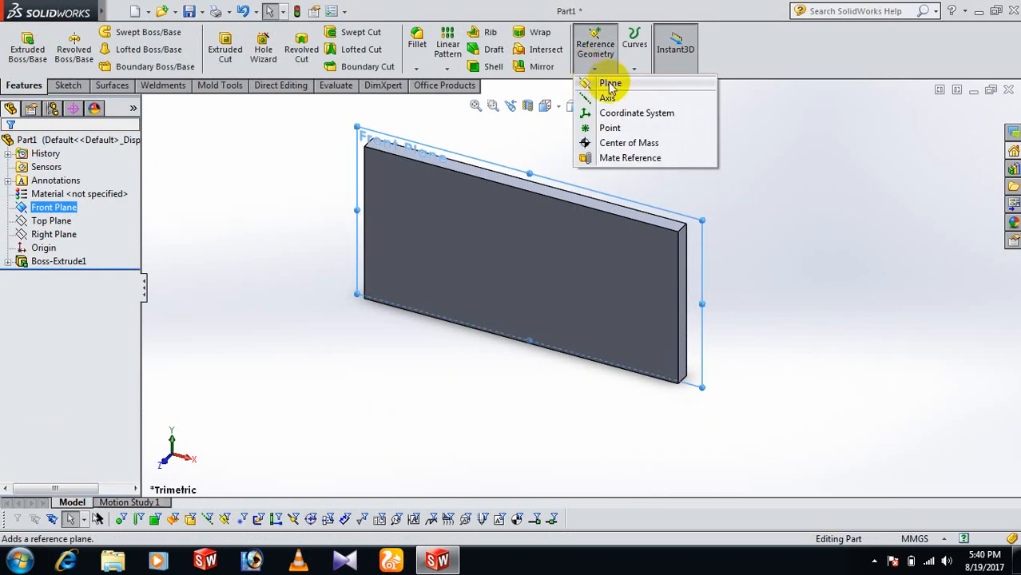
pyautogui.click(611, 85)
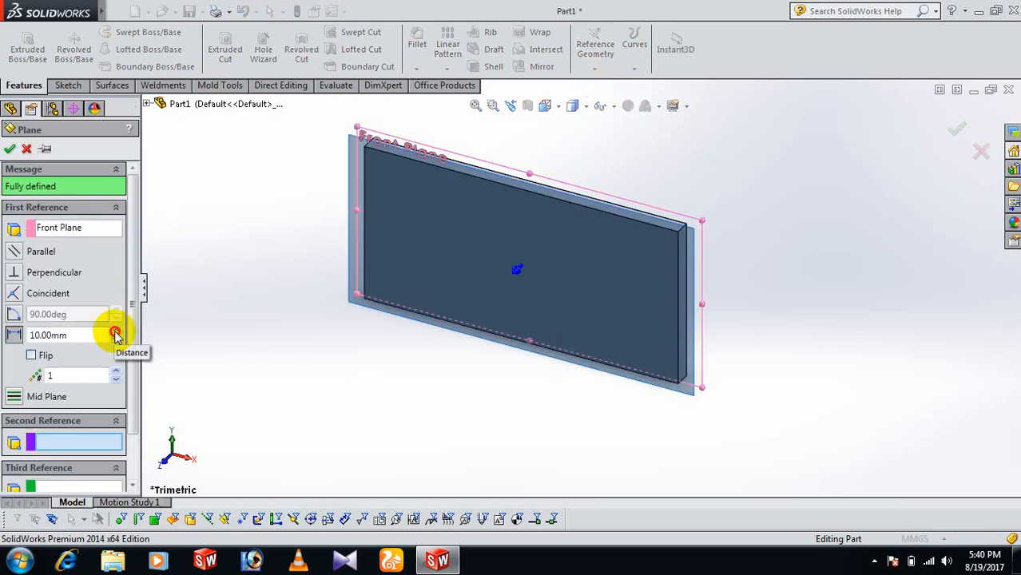
pyautogui.click(115, 332)
pyautogui.click(115, 332)
pyautogui.click(115, 331)
pyautogui.click(115, 331)
pyautogui.click(115, 331)
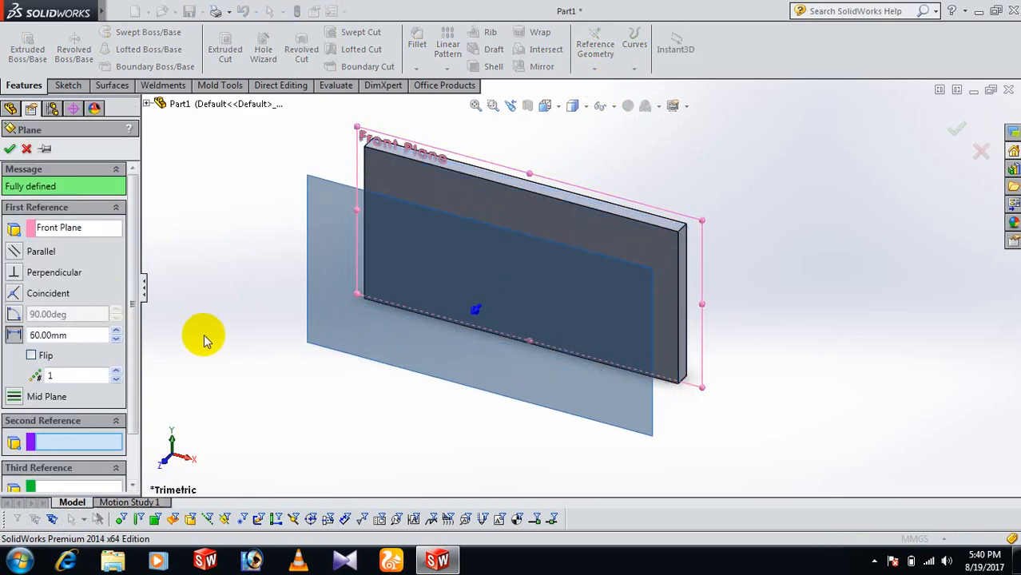
pyautogui.moveTo(204, 341); pyautogui.dragTo(176, 370, button='middle')
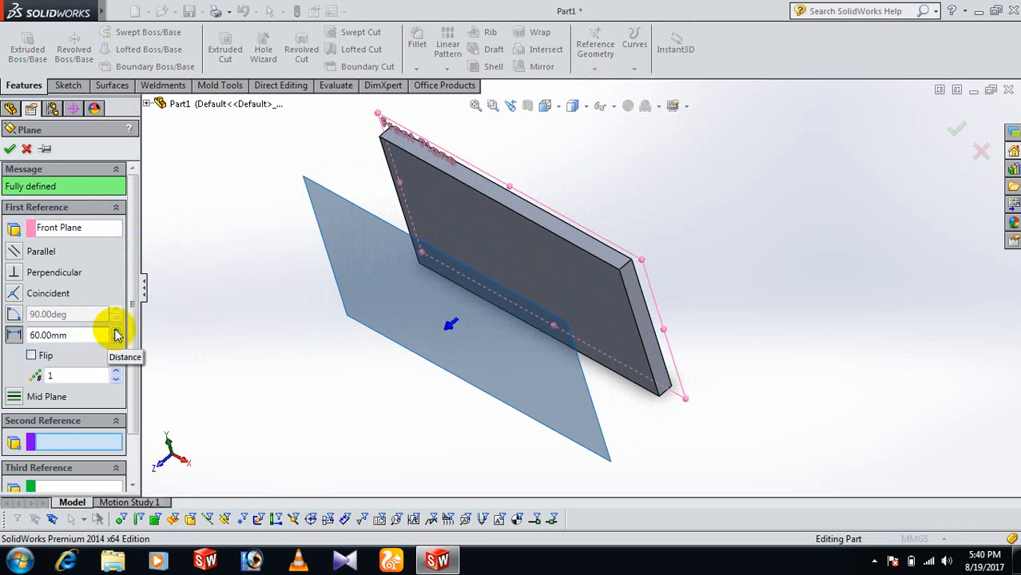
pyautogui.click(115, 332)
pyautogui.click(116, 332)
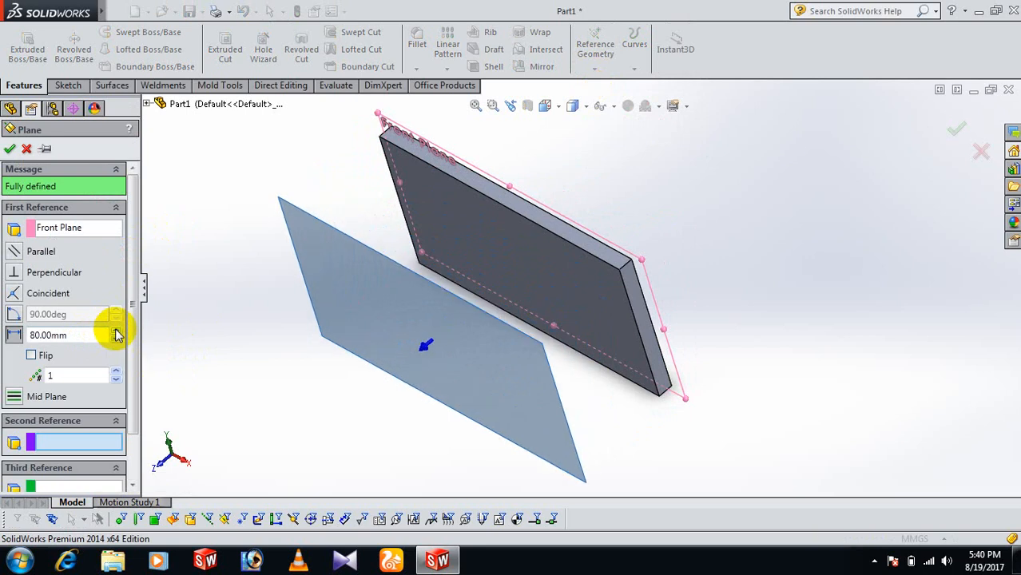
pyautogui.click(10, 150)
# Step: Sketch a center rectangle on the new offset plane, from the origin to the plate's corner so it matches the plate's outline
pyautogui.moveTo(649, 456); pyautogui.dragTo(543, 356, button='middle')
pyautogui.click(543, 356)
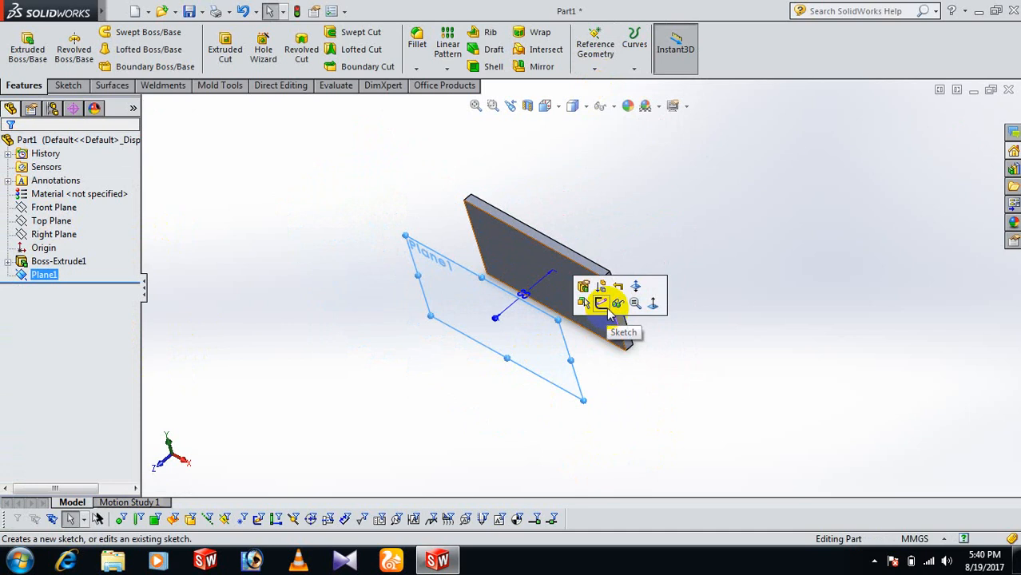
pyautogui.click(608, 306)
pyautogui.press('space')
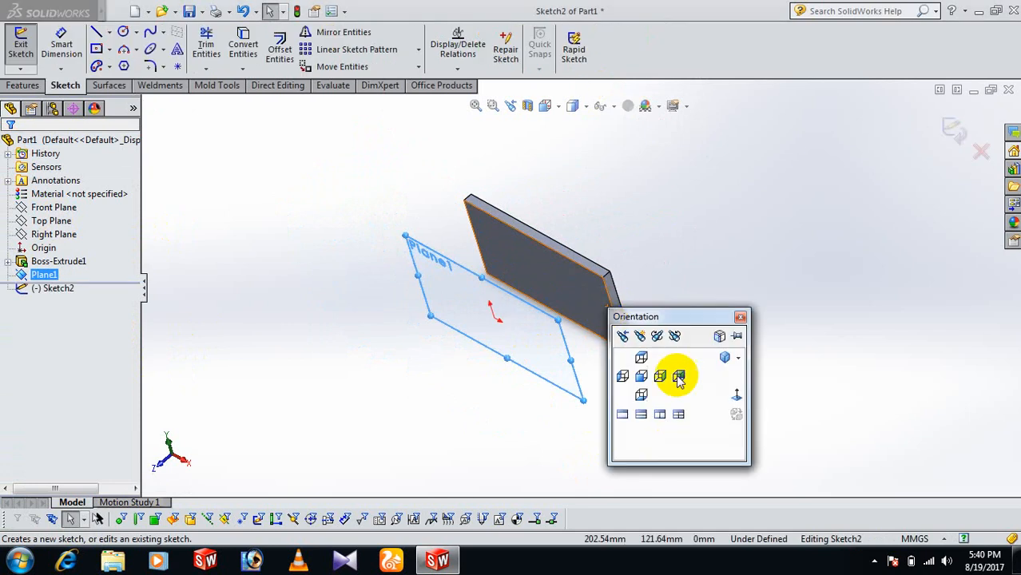
pyautogui.click(736, 395)
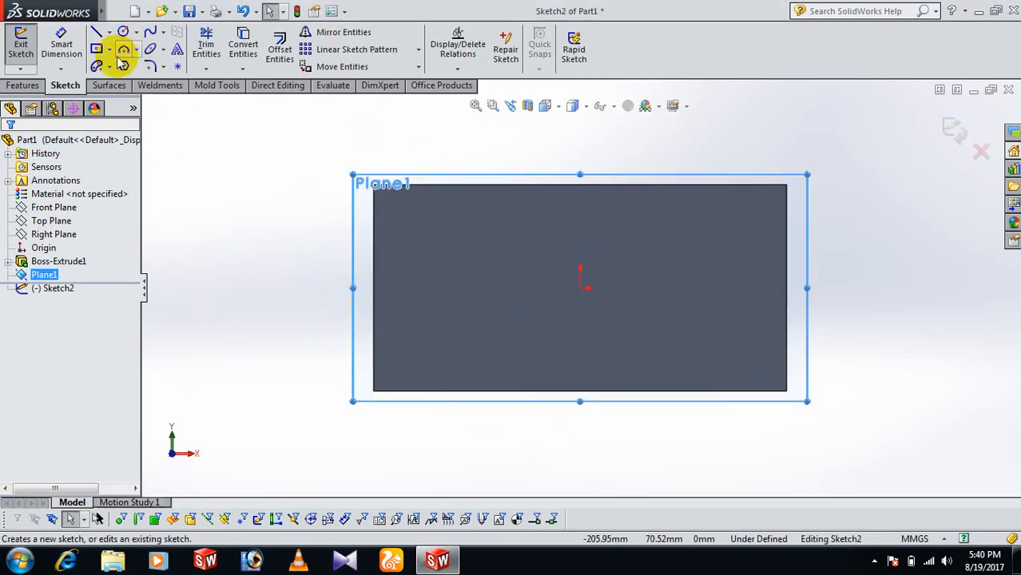
pyautogui.click(109, 50)
pyautogui.click(132, 80)
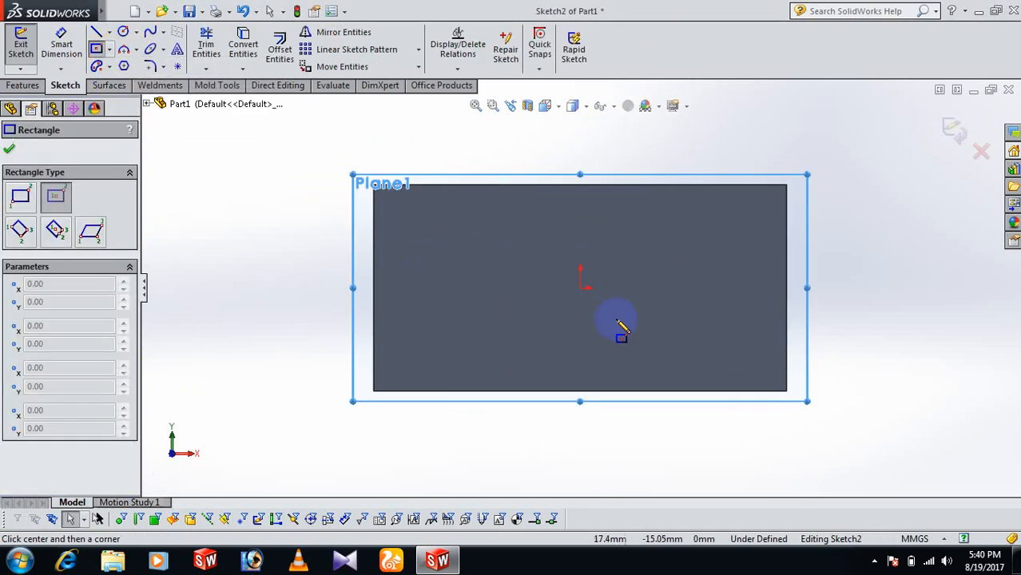
pyautogui.click(581, 289)
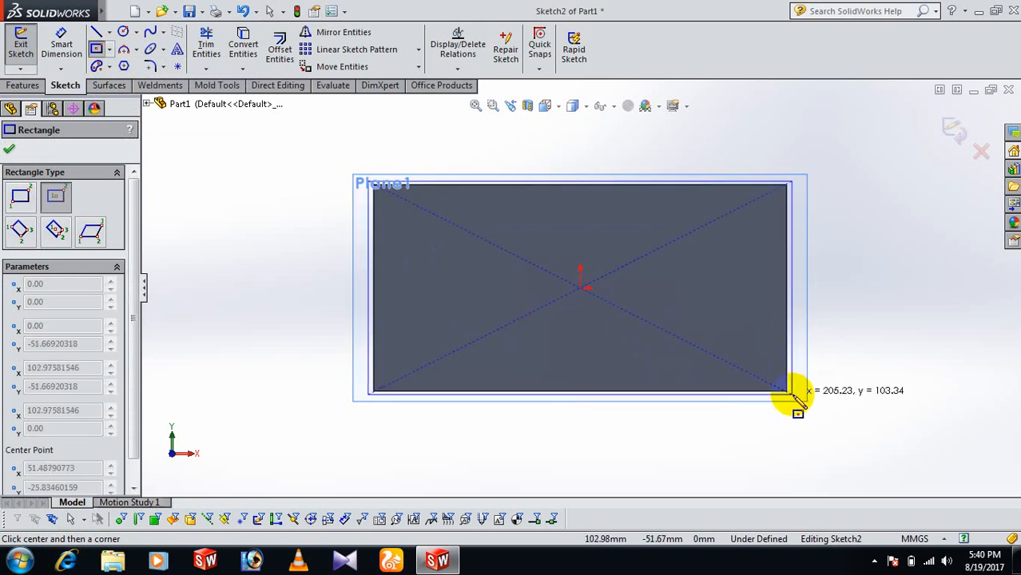
pyautogui.click(787, 392)
pyautogui.rightClick(790, 395)
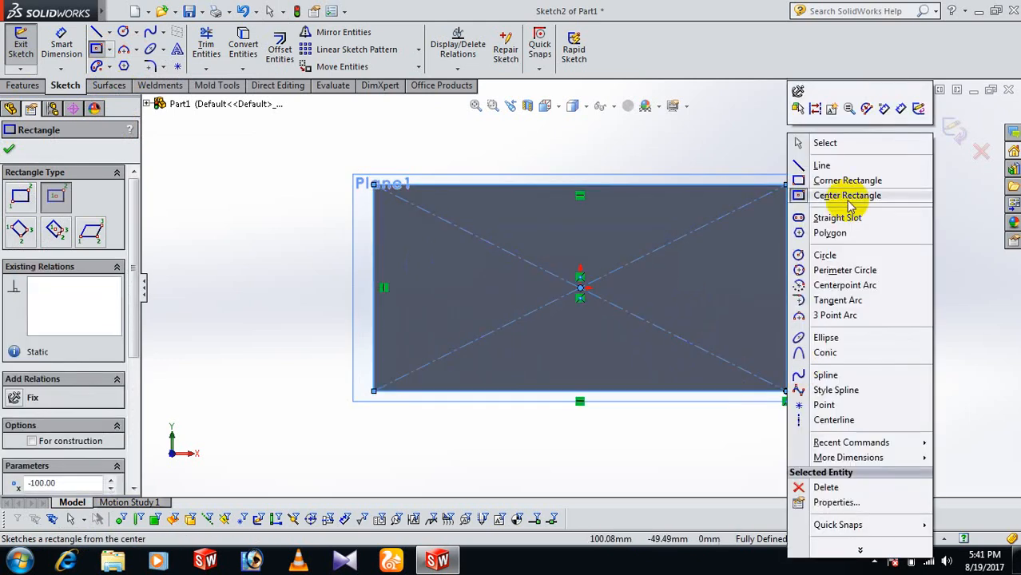
pyautogui.click(882, 141)
# Step: Extrude the rectangle on the offset plane as a blind boss 10 mm deep, with merge result enabled
pyautogui.hotkey('ctrl', '7')
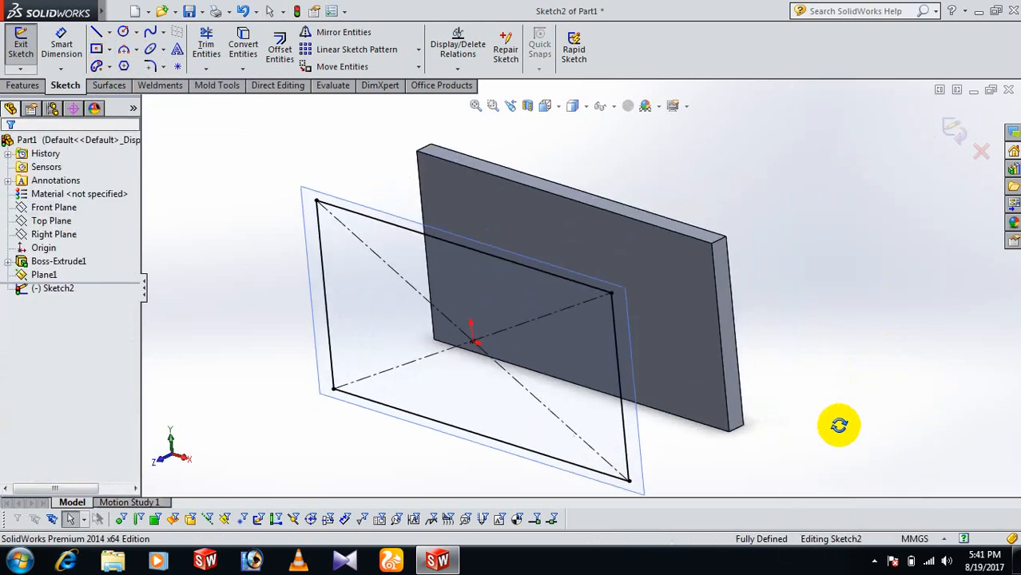
pyautogui.click(23, 85)
pyautogui.click(27, 52)
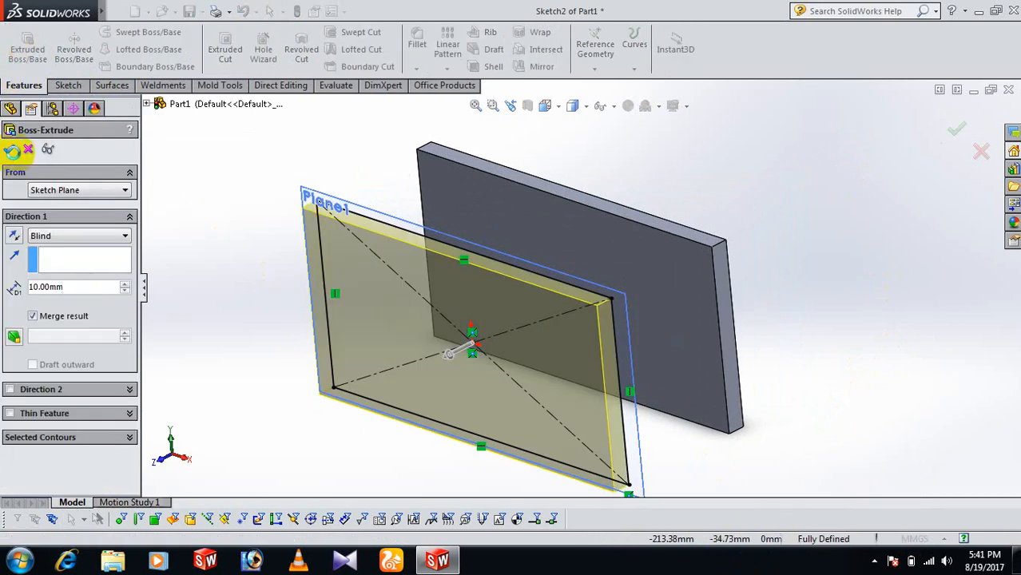
pyautogui.click(9, 149)
# Step: Hide the reference plane that passes behind the front plate
pyautogui.scroll(3, 391, 250)
pyautogui.click(359, 245)
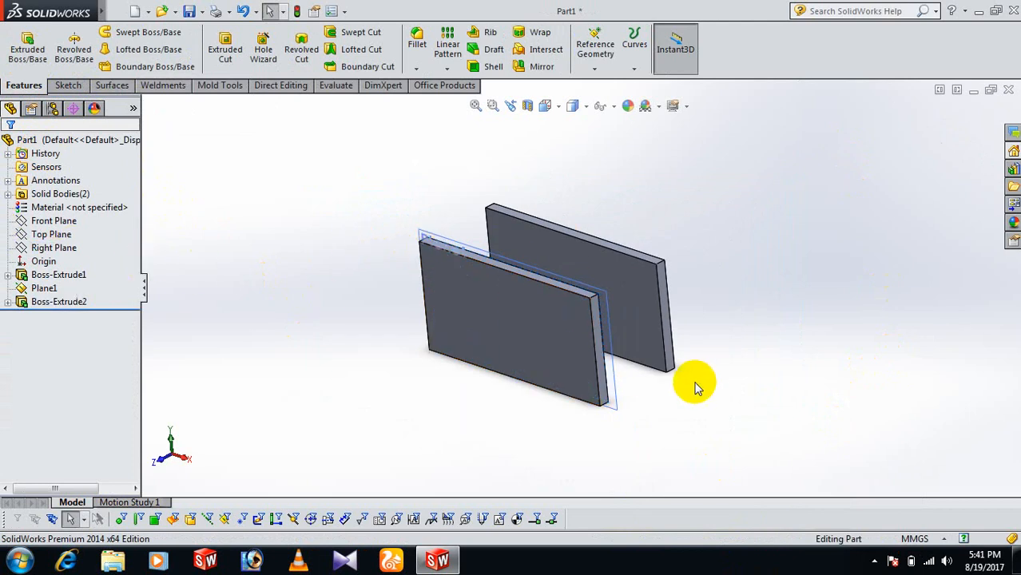
pyautogui.scroll(-3, 639, 389)
pyautogui.click(594, 388)
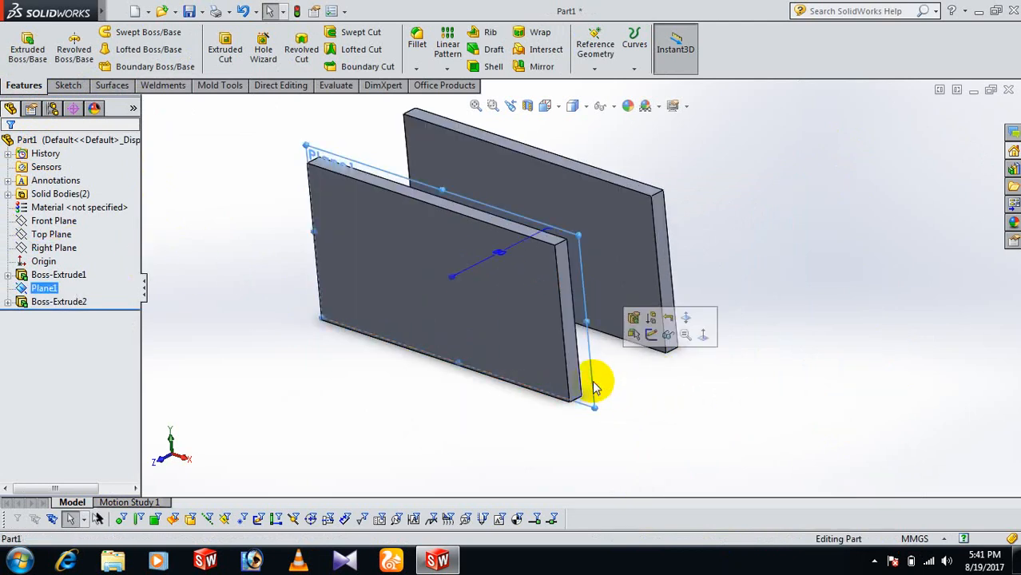
pyautogui.click(667, 334)
pyautogui.scroll(3, 584, 289)
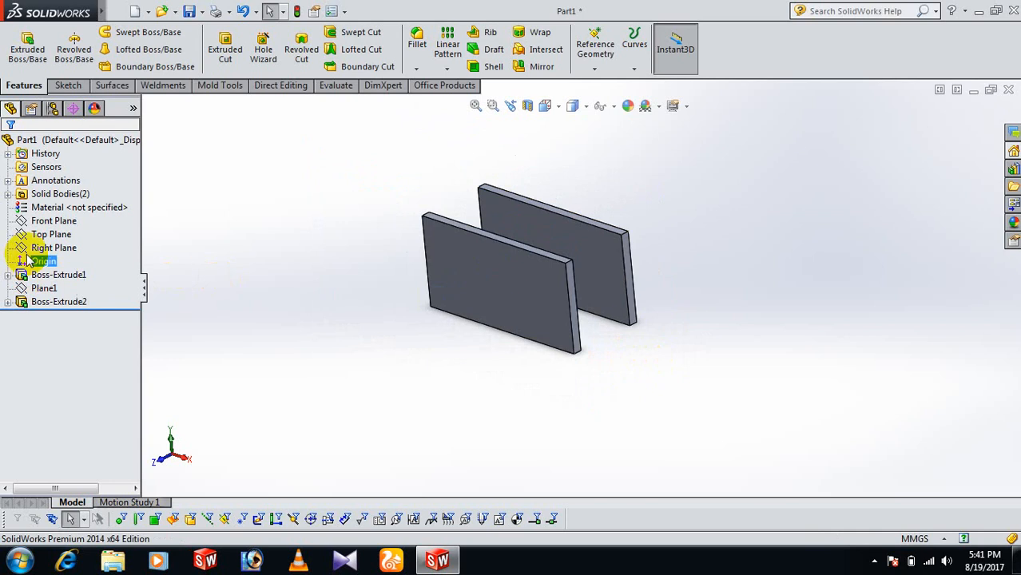
# Step: Create a reference plane offset 180 mm from the Front Plane, in front of both plates
pyautogui.click(54, 222)
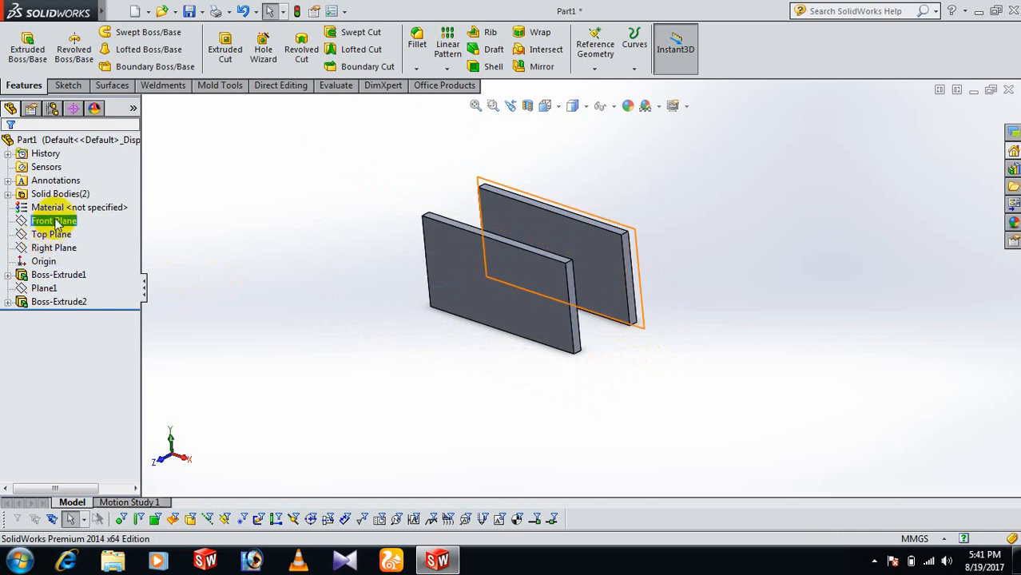
pyautogui.click(595, 70)
pyautogui.click(605, 83)
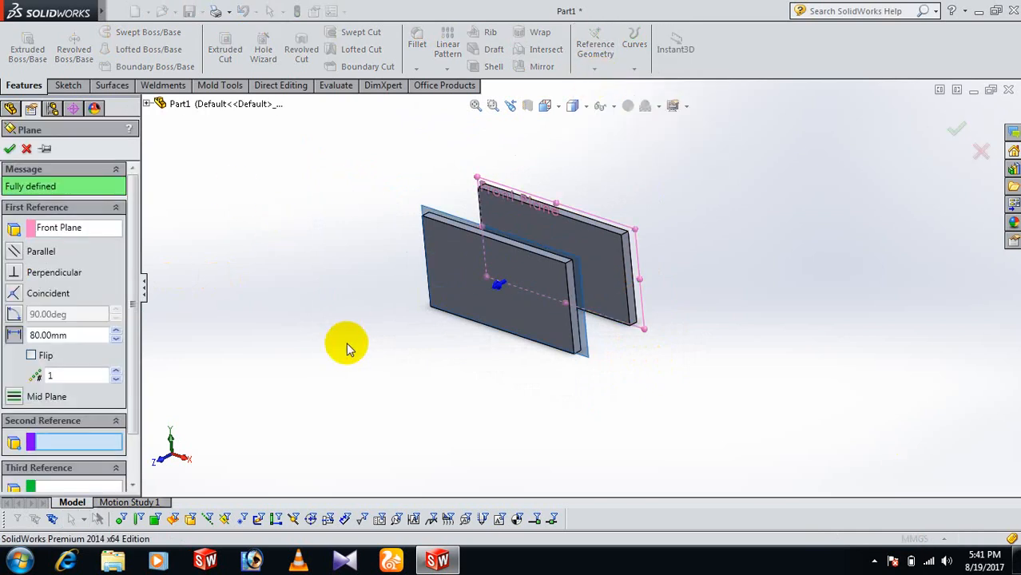
pyautogui.click(117, 330)
pyautogui.click(117, 331)
pyautogui.click(118, 331)
pyautogui.click(117, 331)
pyautogui.click(117, 331)
pyautogui.click(118, 331)
pyautogui.click(118, 331)
pyautogui.click(117, 331)
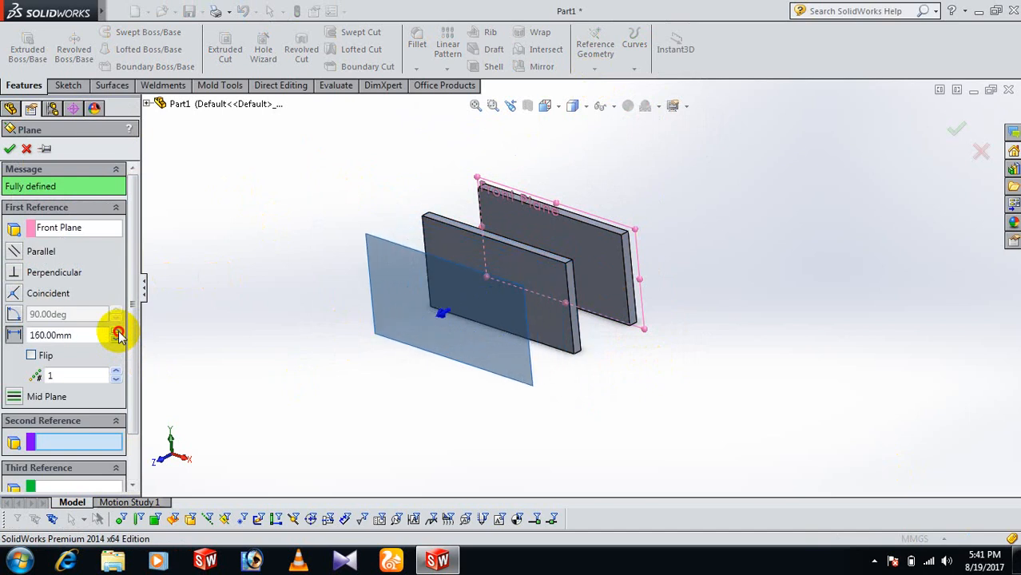
pyautogui.click(117, 331)
pyautogui.click(118, 331)
pyautogui.moveTo(256, 385); pyautogui.dragTo(243, 466, button='middle')
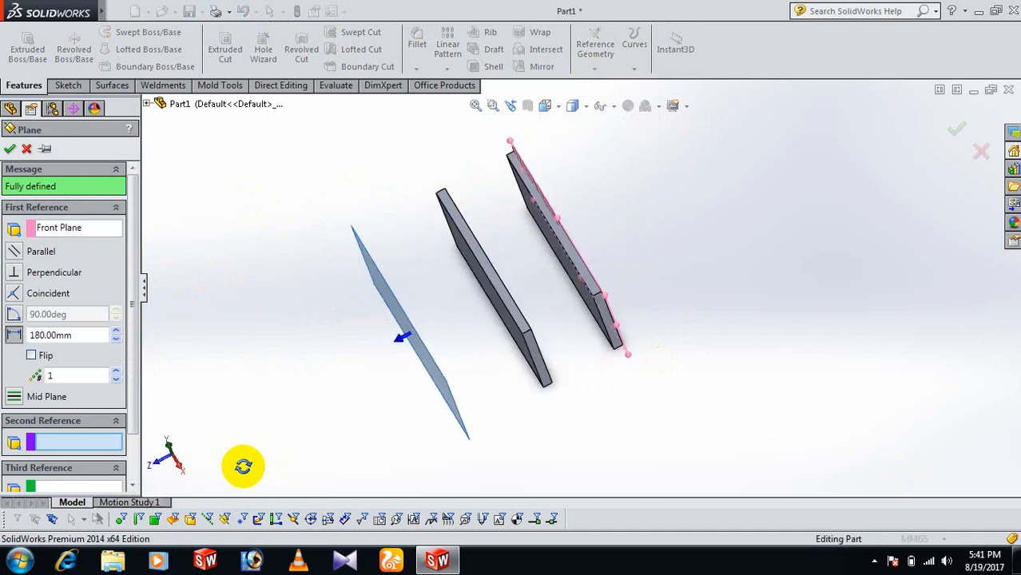
pyautogui.click(9, 150)
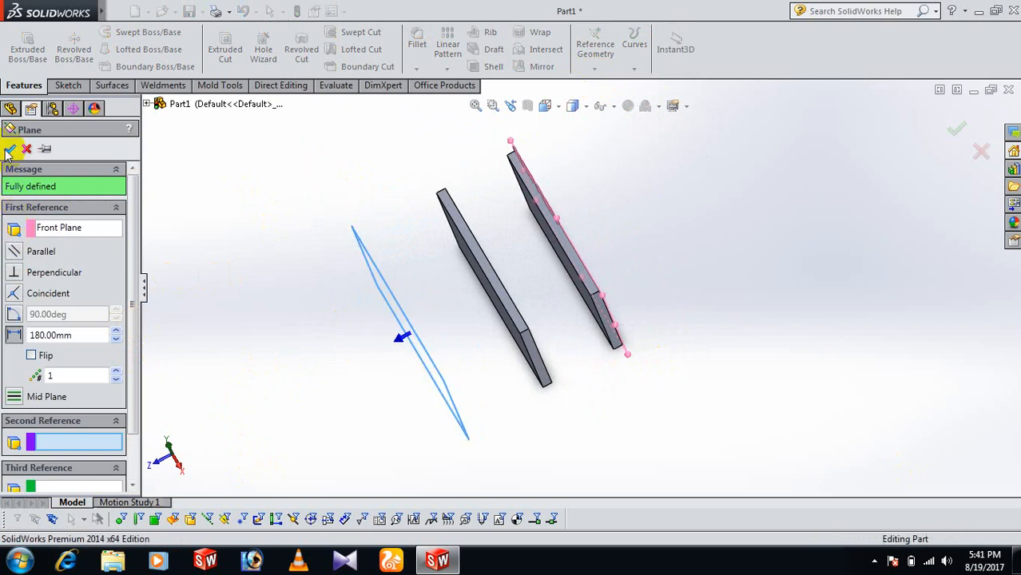
# Step: Start a sketch on the new 180 mm offset plane and view it face-on
pyautogui.moveTo(794, 383); pyautogui.dragTo(884, 365, button='middle')
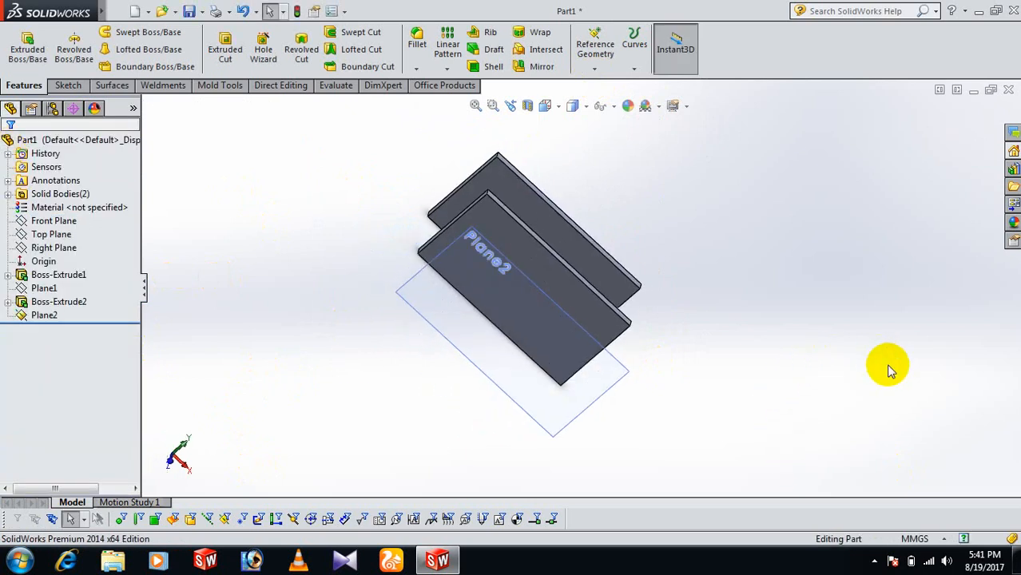
pyautogui.click(591, 399)
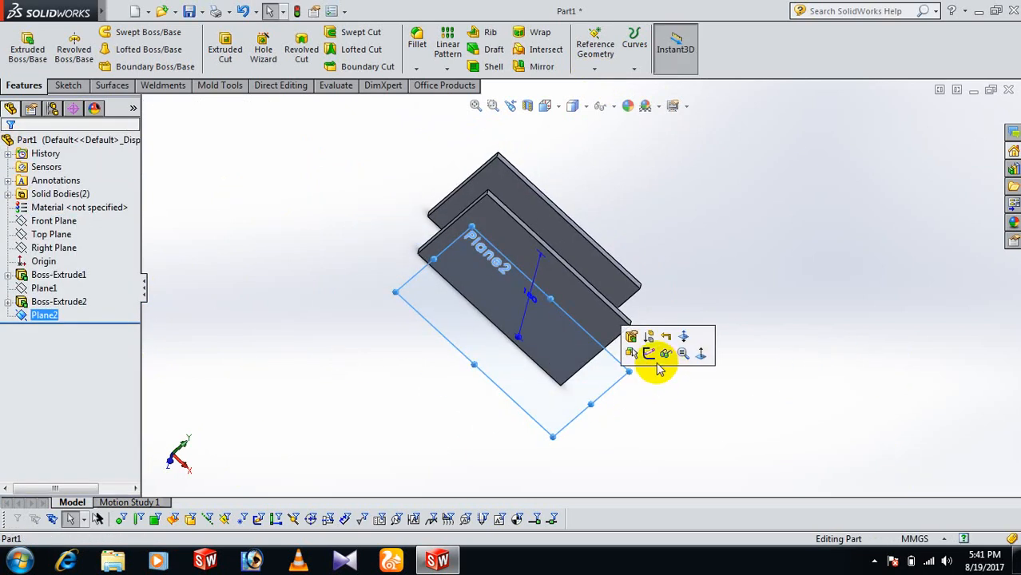
pyautogui.click(651, 356)
pyautogui.press('space')
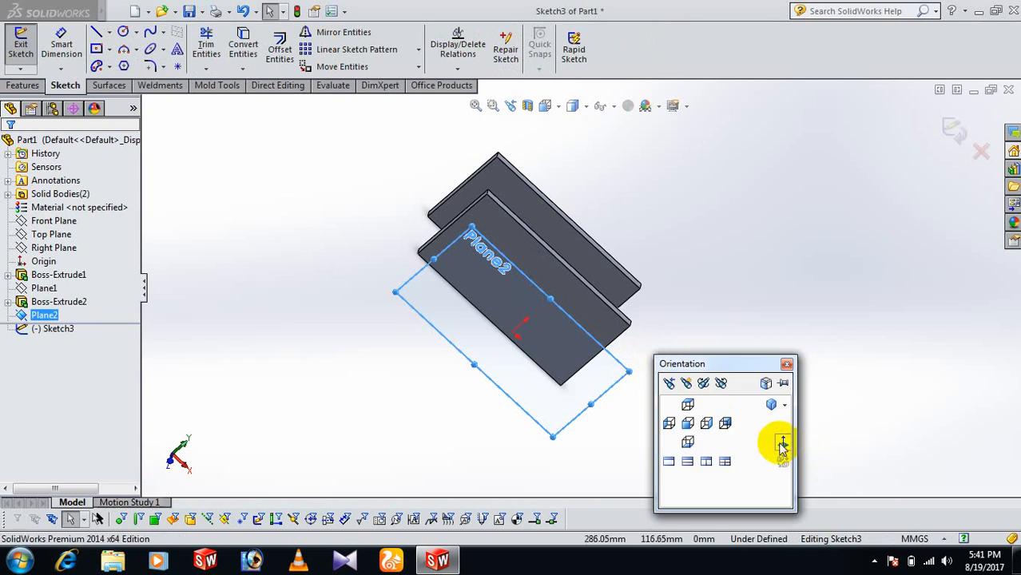
pyautogui.click(783, 445)
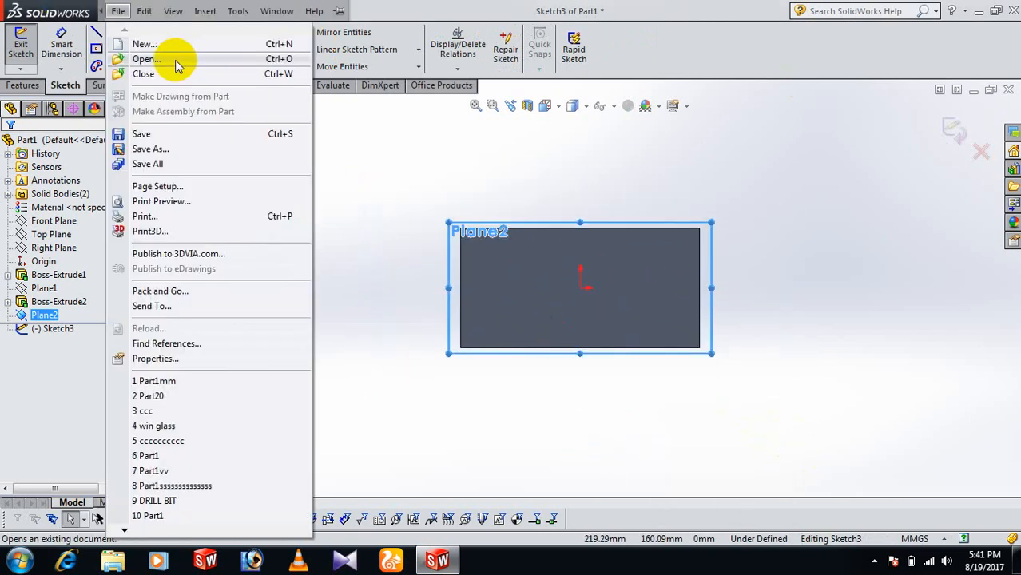
# Step: Sketch a center rectangle of about 202 x 100 mm from the origin, close to the plate's outline
pyautogui.click(97, 49)
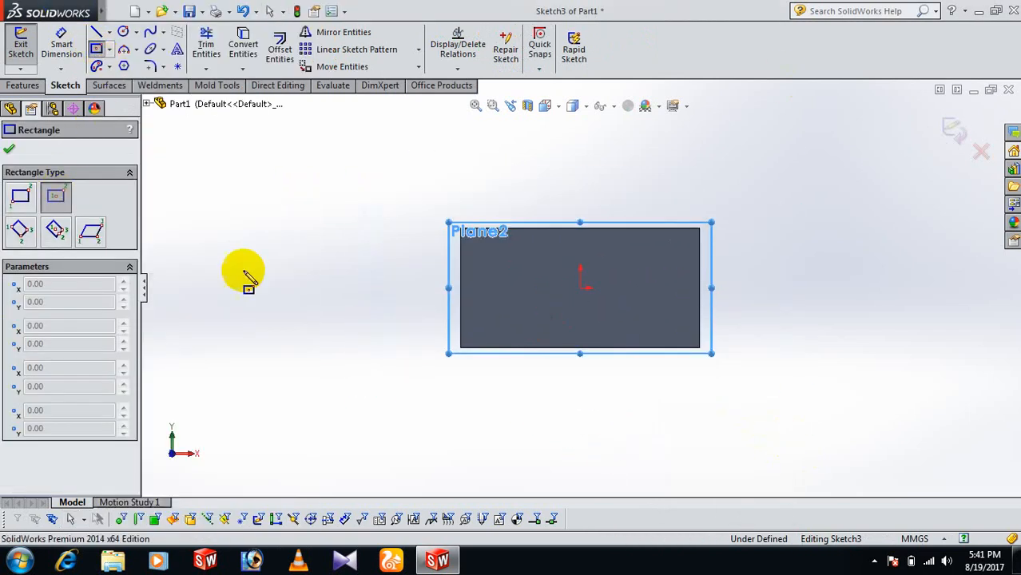
pyautogui.moveTo(581, 289); pyautogui.dragTo(706, 354)
pyautogui.rightClick(707, 350)
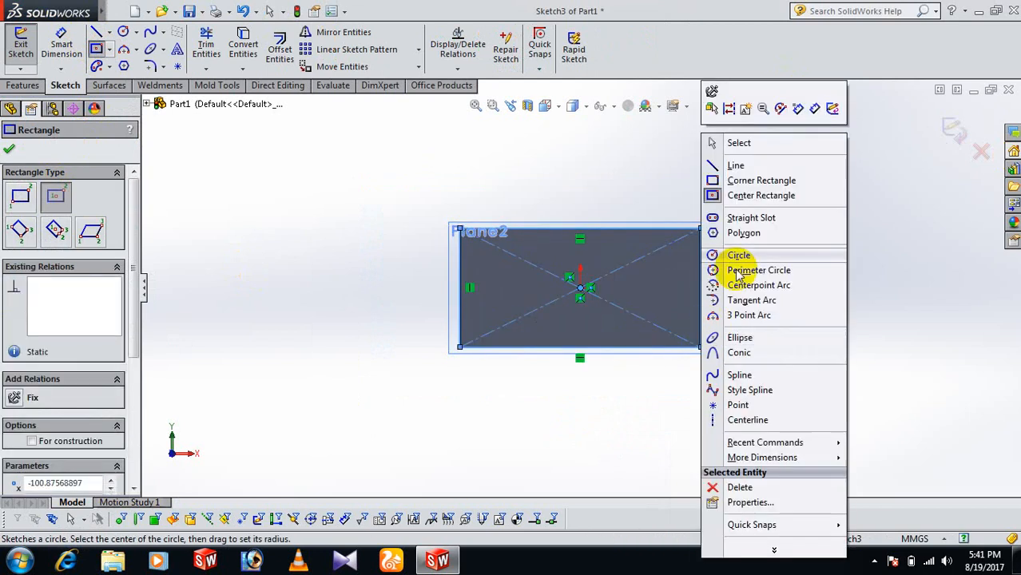
pyautogui.click(740, 144)
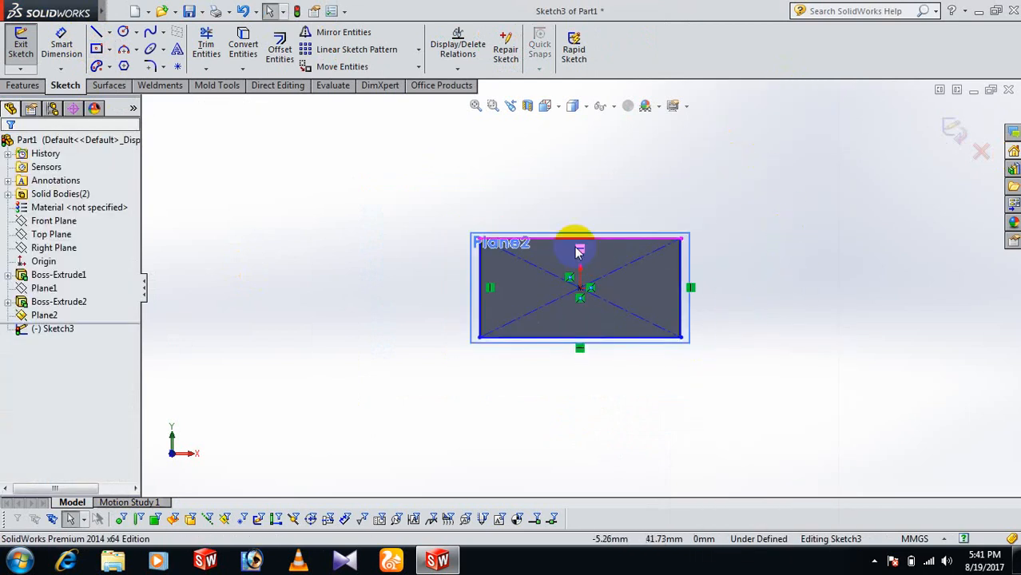
# Step: Try a Pierce relation between the rectangle's upper-right corner and the plate's vertical edge, then apply a Coincident relation instead
pyautogui.scroll(-3, 575, 244)
pyautogui.scroll(-3, 759, 255)
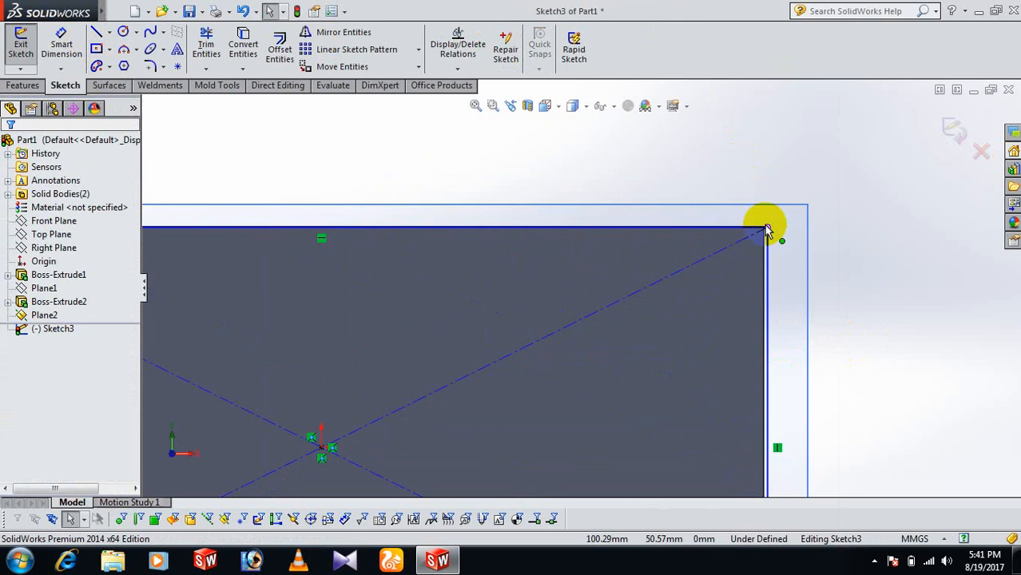
pyautogui.click(766, 229)
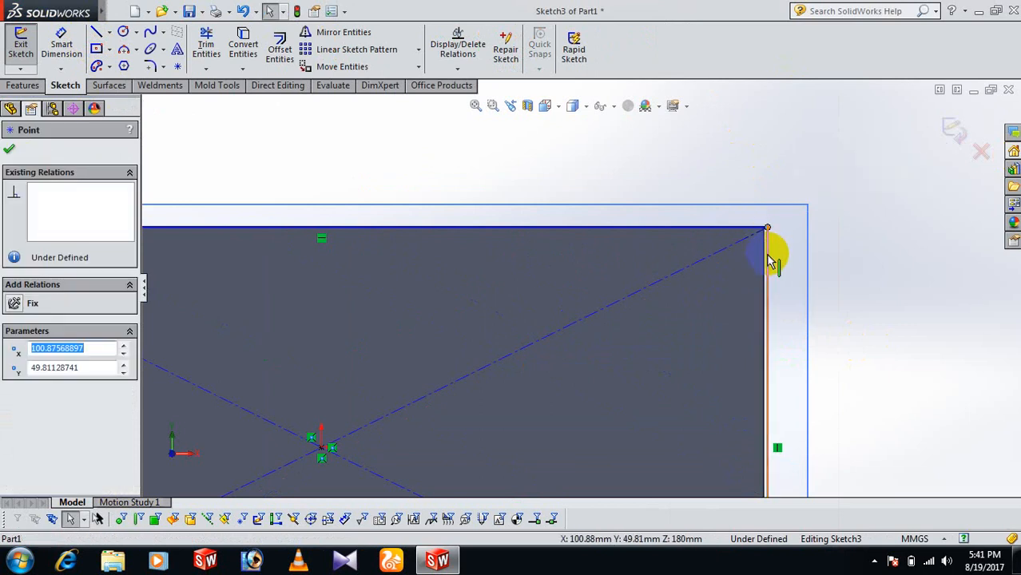
pyautogui.keyDown('ctrl'); pyautogui.click(766, 256); pyautogui.keyUp('ctrl')
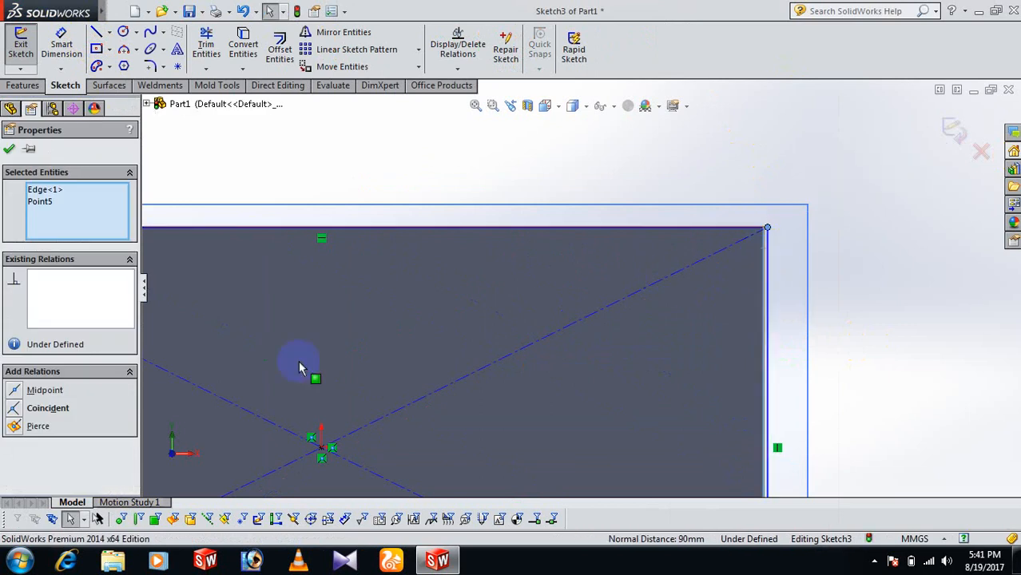
pyautogui.click(16, 427)
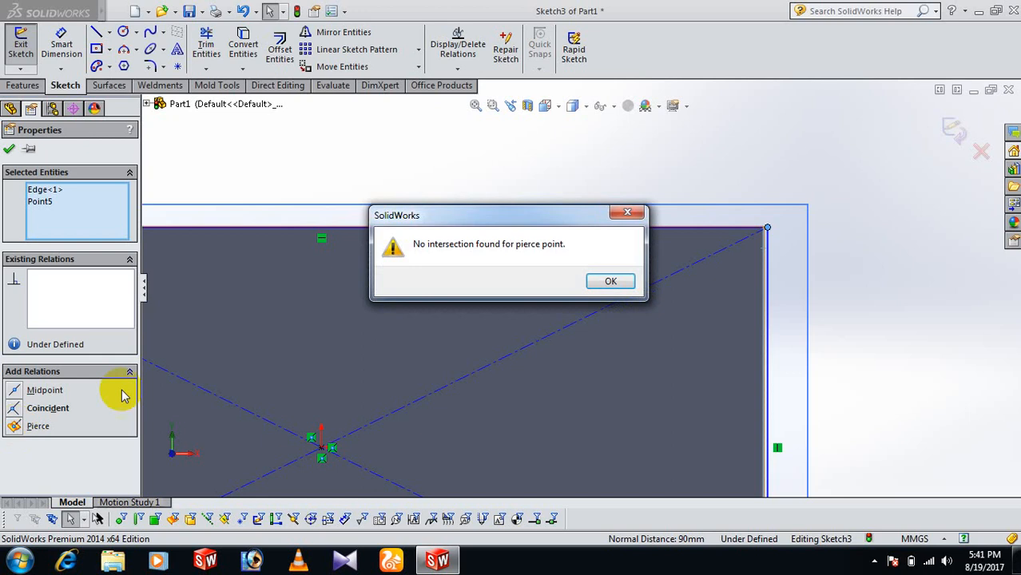
pyautogui.click(627, 214)
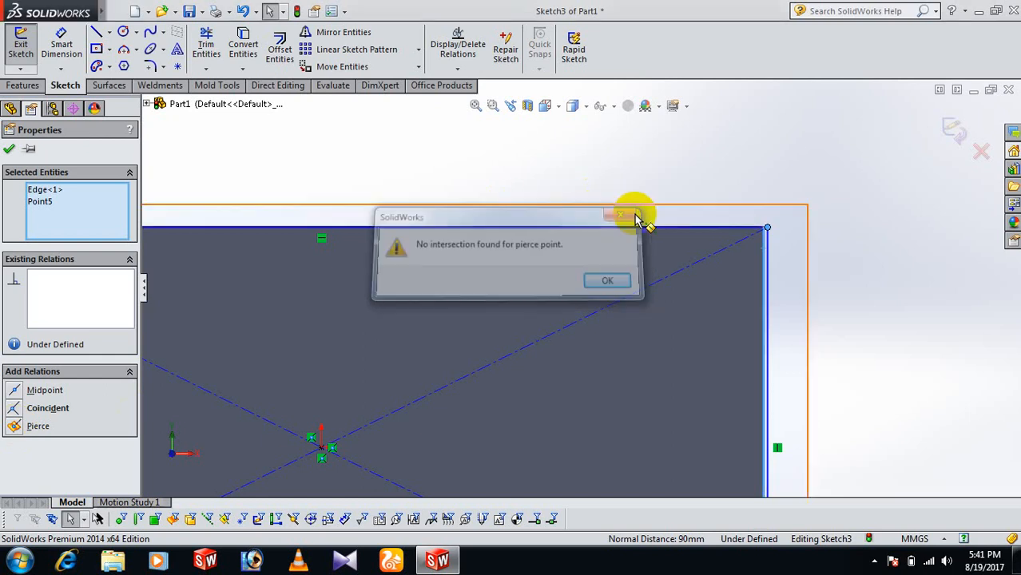
pyautogui.click(14, 409)
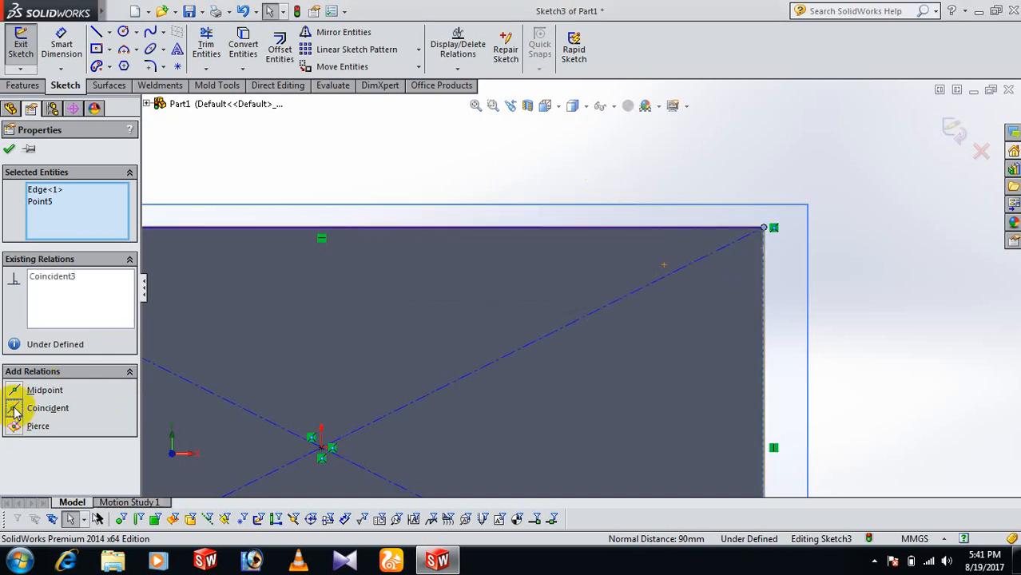
pyautogui.click(861, 238)
# Step: Add a Collinear relation between the rectangle's upper line and the plate's upper edge
pyautogui.press('f')
pyautogui.scroll(-5, 410, 223)
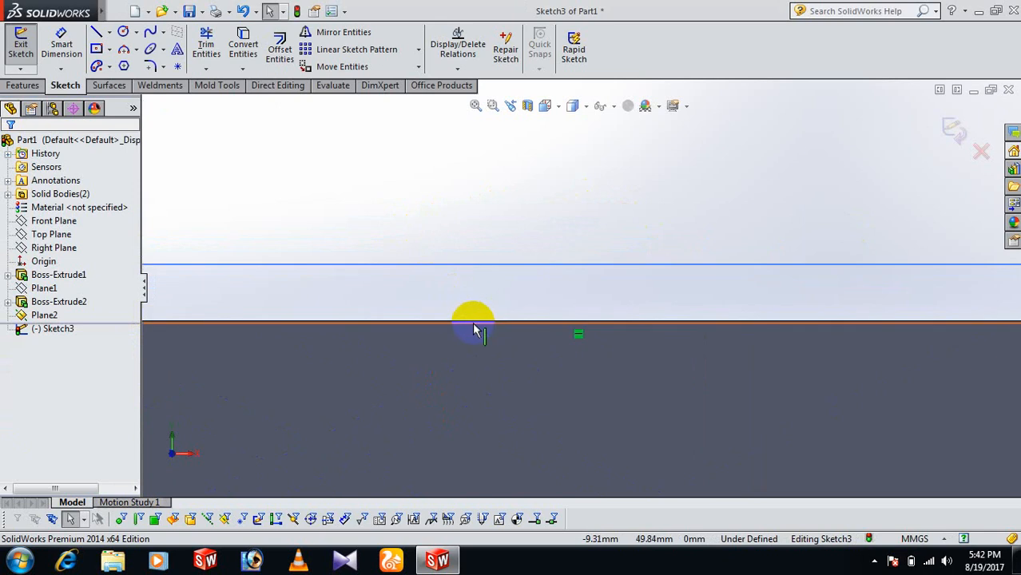
pyautogui.scroll(-3, 475, 327)
pyautogui.click(484, 313)
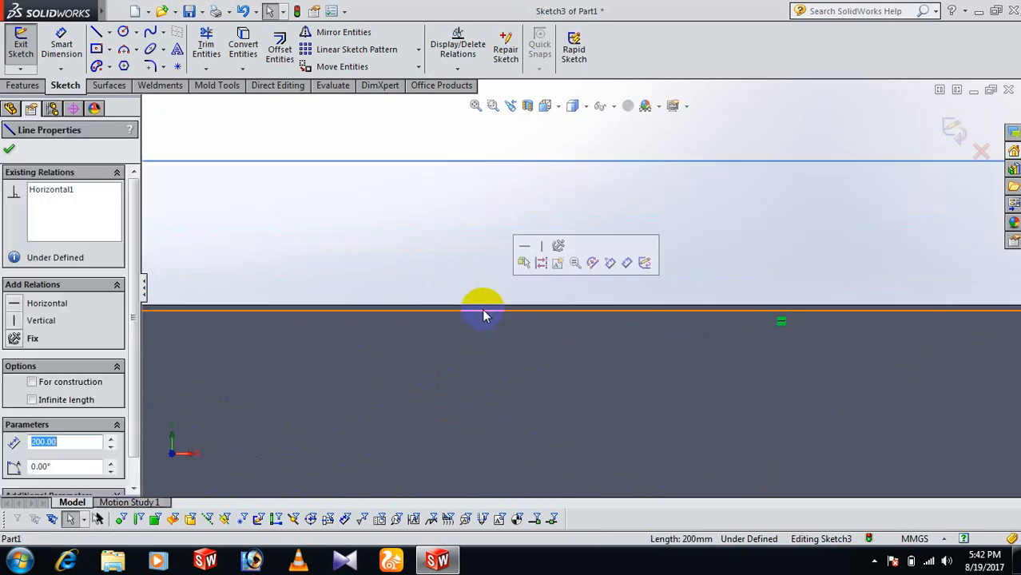
pyautogui.keyDown('ctrl'); pyautogui.click(480, 310); pyautogui.keyUp('ctrl')
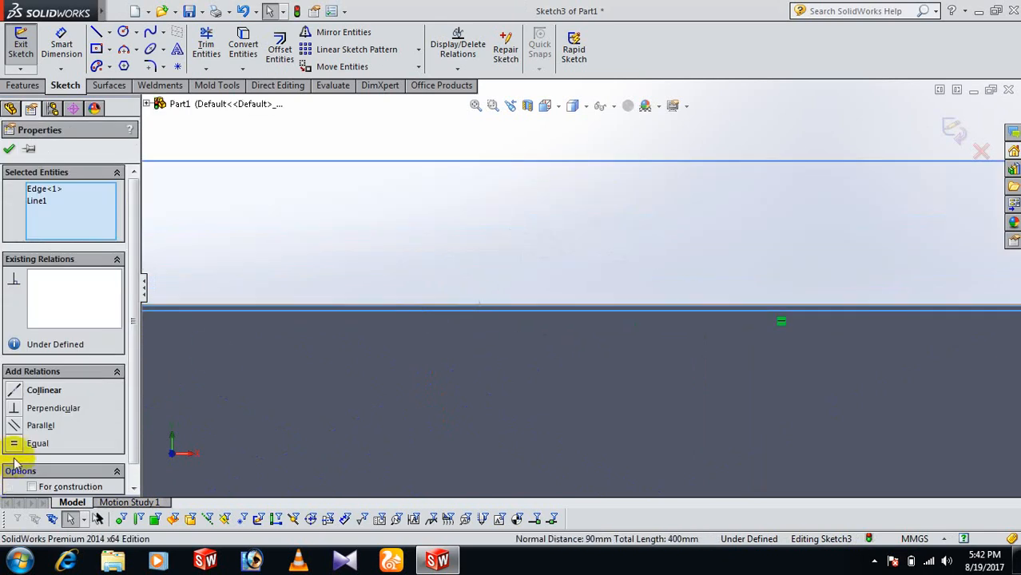
pyautogui.click(17, 393)
pyautogui.scroll(5, 523, 287)
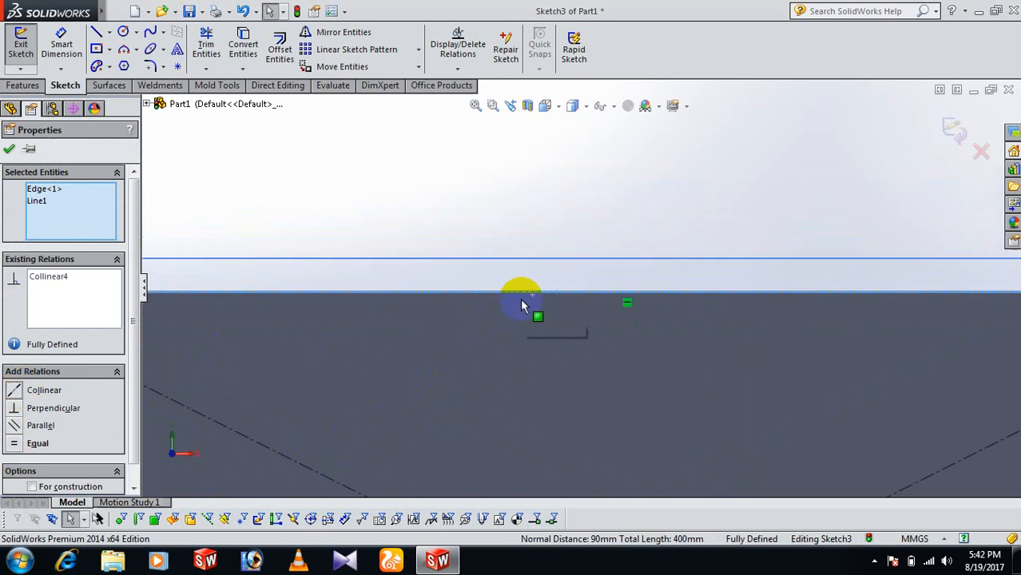
pyautogui.click(796, 329)
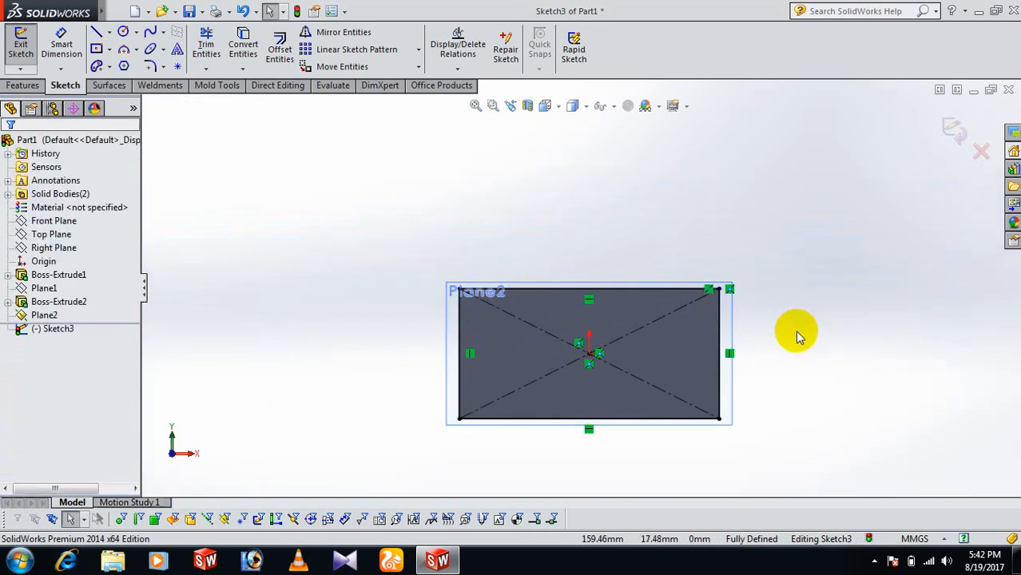
# Step: Undo the added relations and the center rectangle, leaving the sketch empty
pyautogui.hotkey('ctrl', 'z')
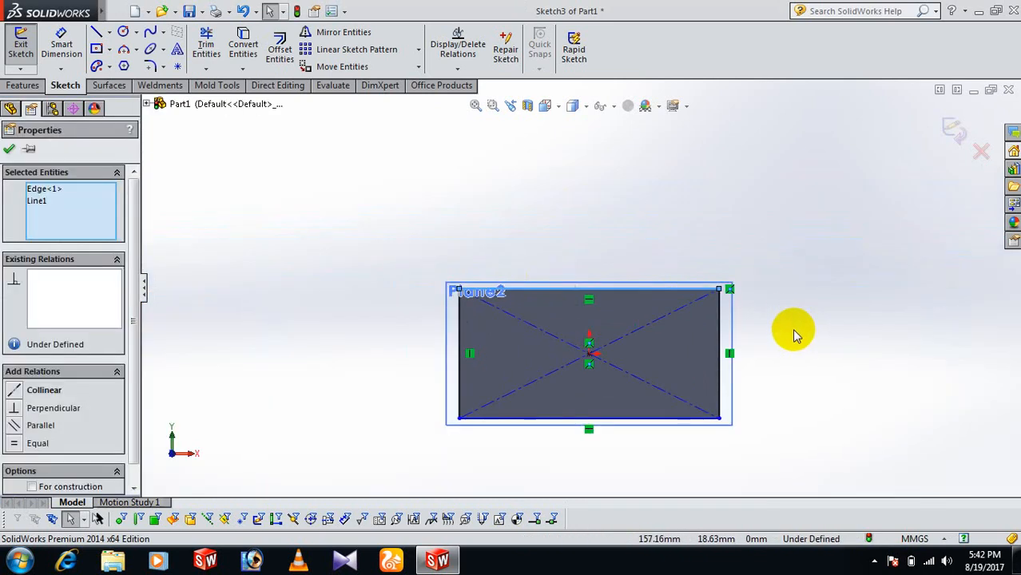
pyautogui.hotkey('ctrl', 'z')
pyautogui.hotkey('ctrl', 'z')
pyautogui.hotkey('ctrl', 'z')
pyautogui.hotkey('ctrl', 'z')
pyautogui.hotkey('ctrl', 'z')
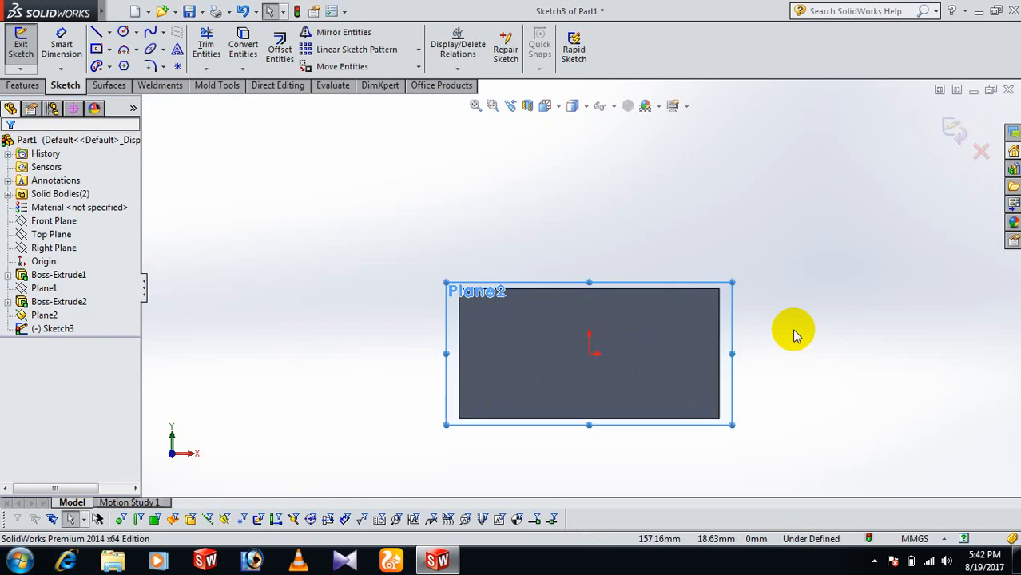
# Step: Sketch a center rectangle from the origin to the plate's lower-right corner so it matches the plate's outline
pyautogui.click(109, 49)
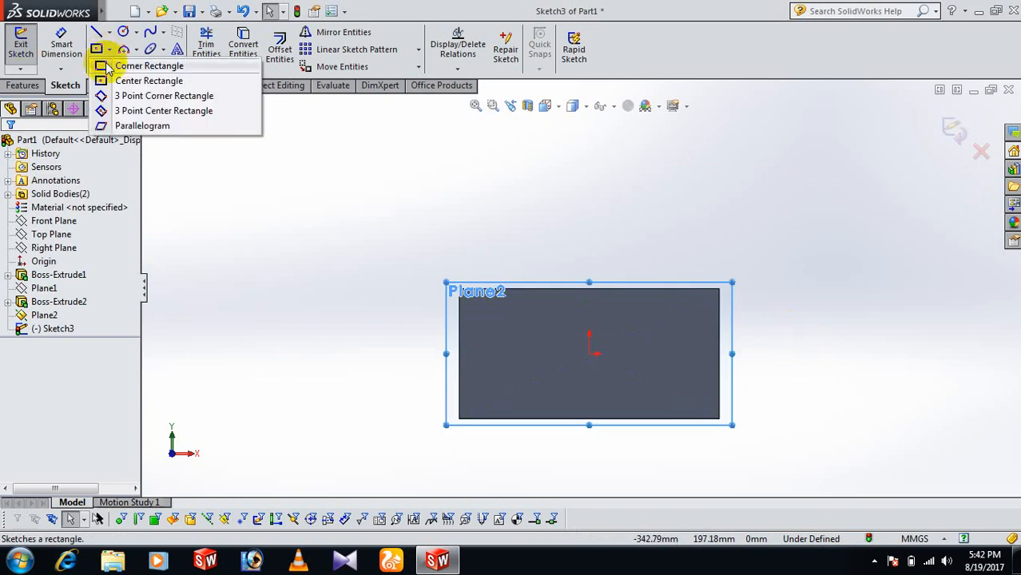
pyautogui.click(107, 77)
pyautogui.scroll(-1, 579, 372)
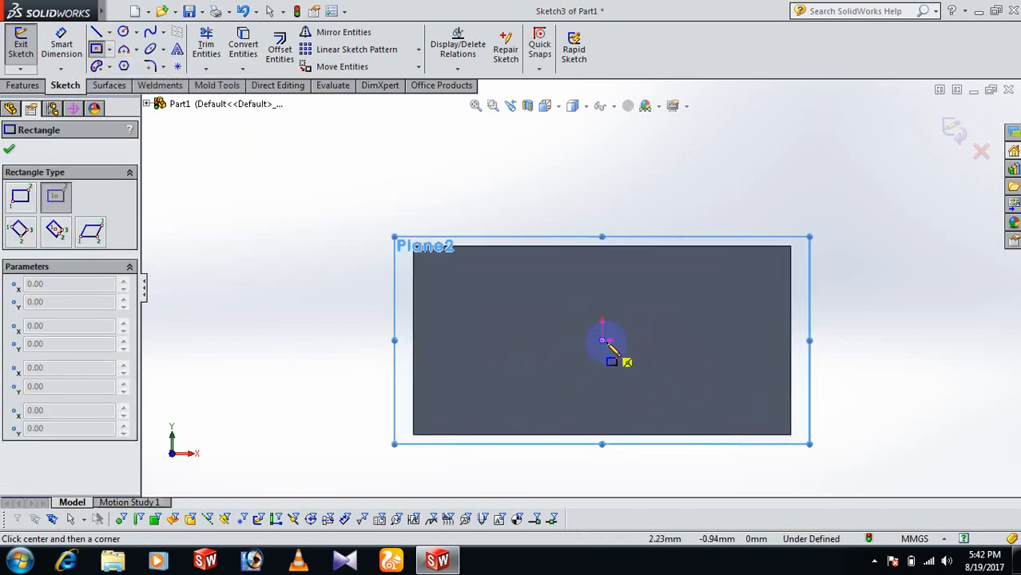
pyautogui.click(604, 342)
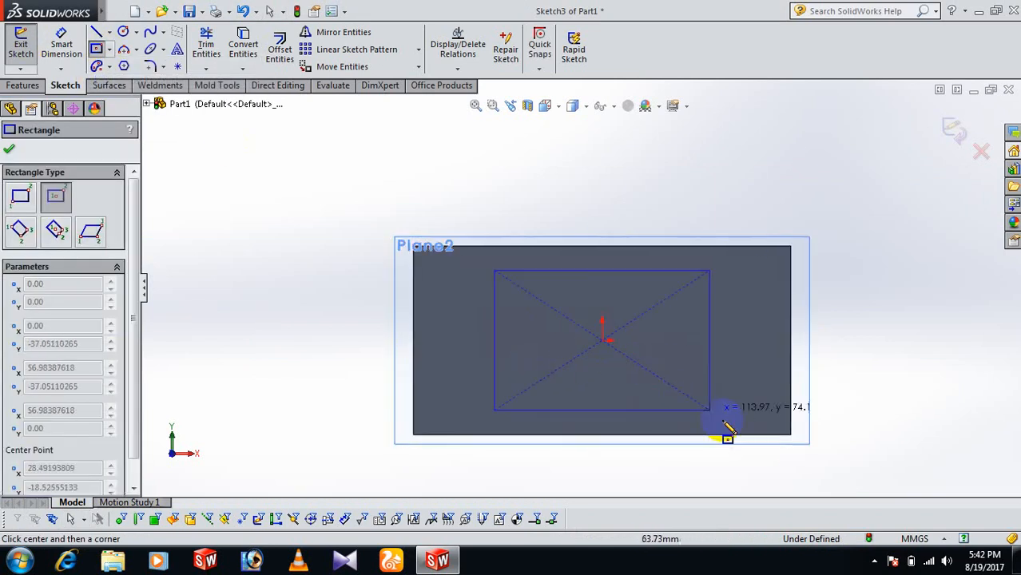
pyautogui.click(792, 435)
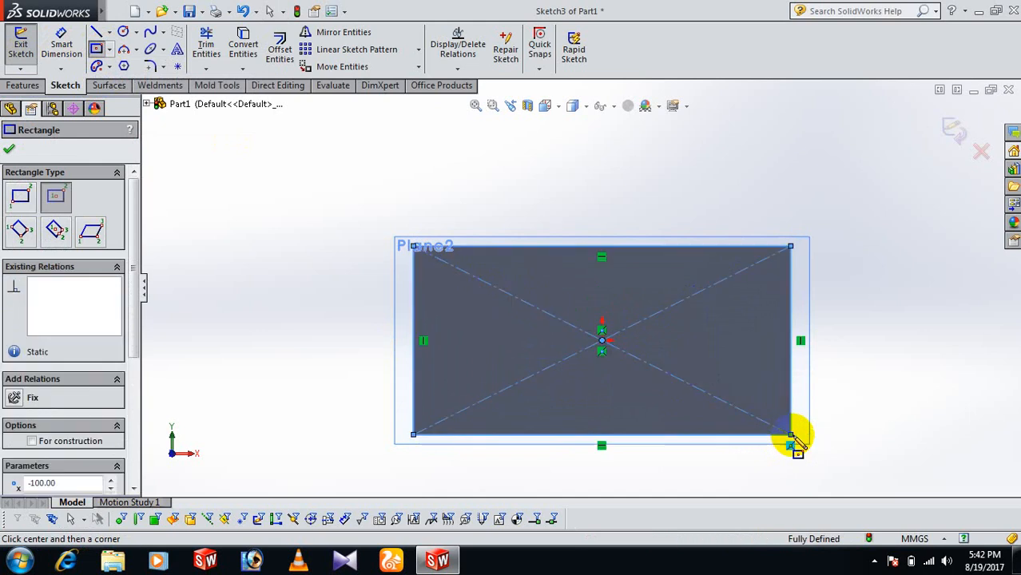
pyautogui.rightClick(794, 445)
pyautogui.click(855, 142)
pyautogui.moveTo(857, 166)
pyautogui.mouseDown(button='middle')
pyautogui.moveTo(850, 331)
pyautogui.moveTo(513, 451)
pyautogui.moveTo(581, 399)
pyautogui.mouseUp(button='middle')
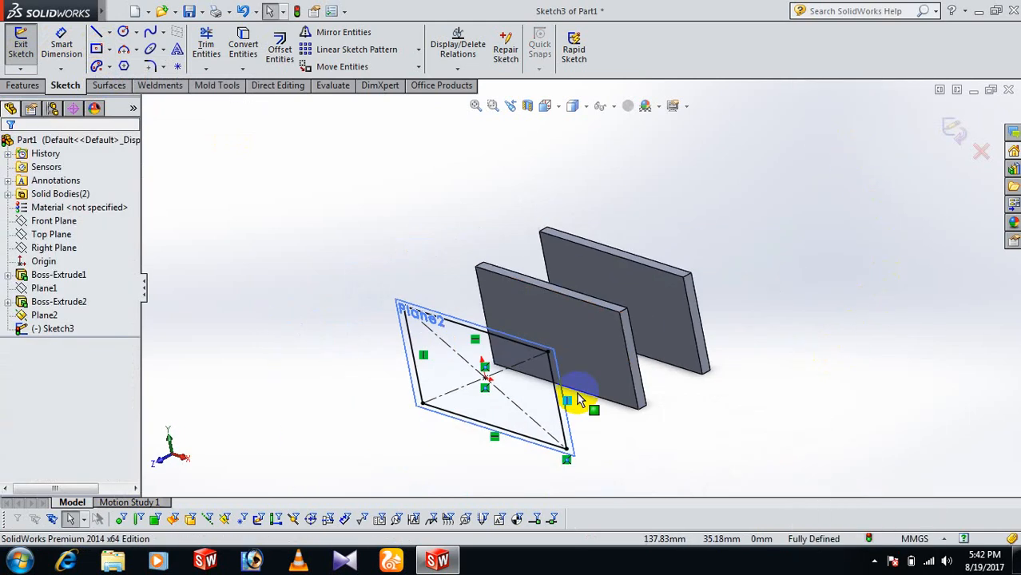
# Step: Extrude the plate-sized rectangle on Plane2 as a blind boss 10 mm deep
pyautogui.click(24, 86)
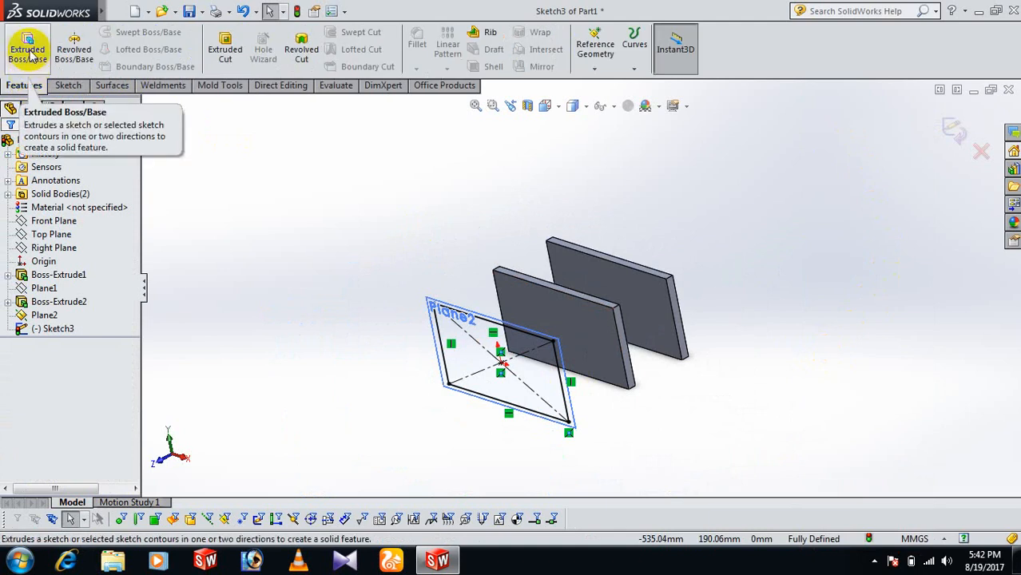
pyautogui.click(29, 52)
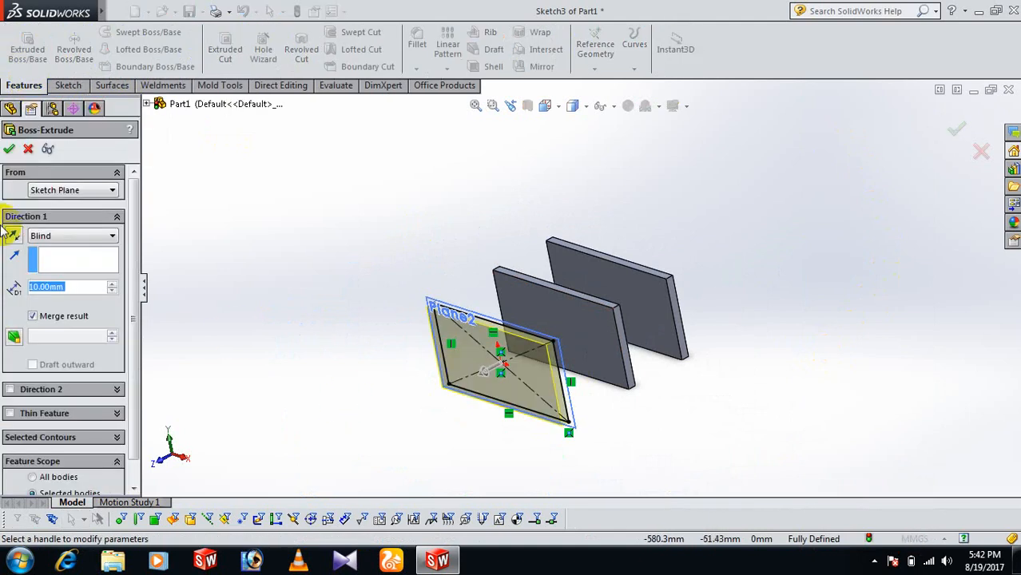
pyautogui.click(9, 152)
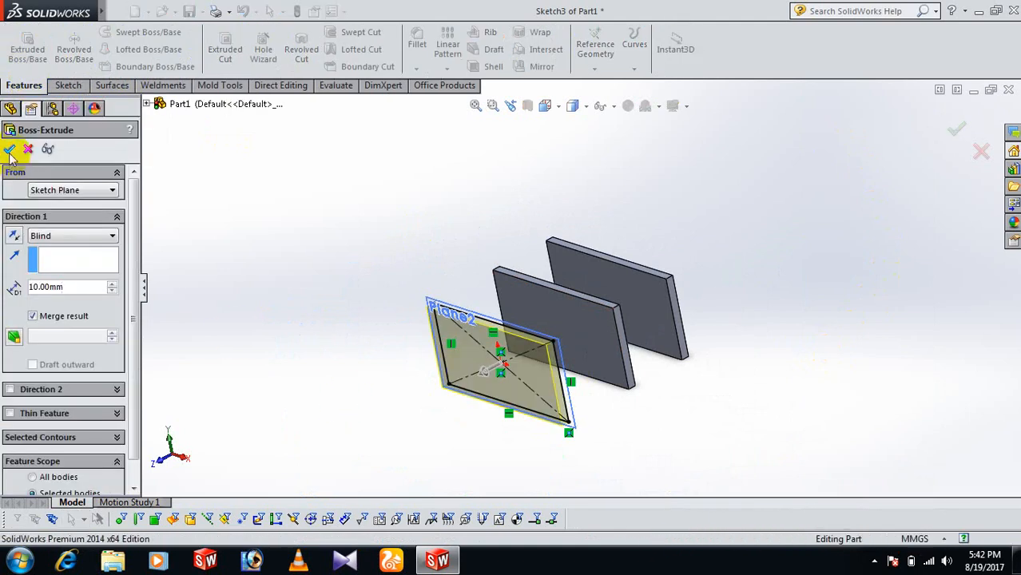
pyautogui.click(762, 416)
pyautogui.scroll(3, 762, 417)
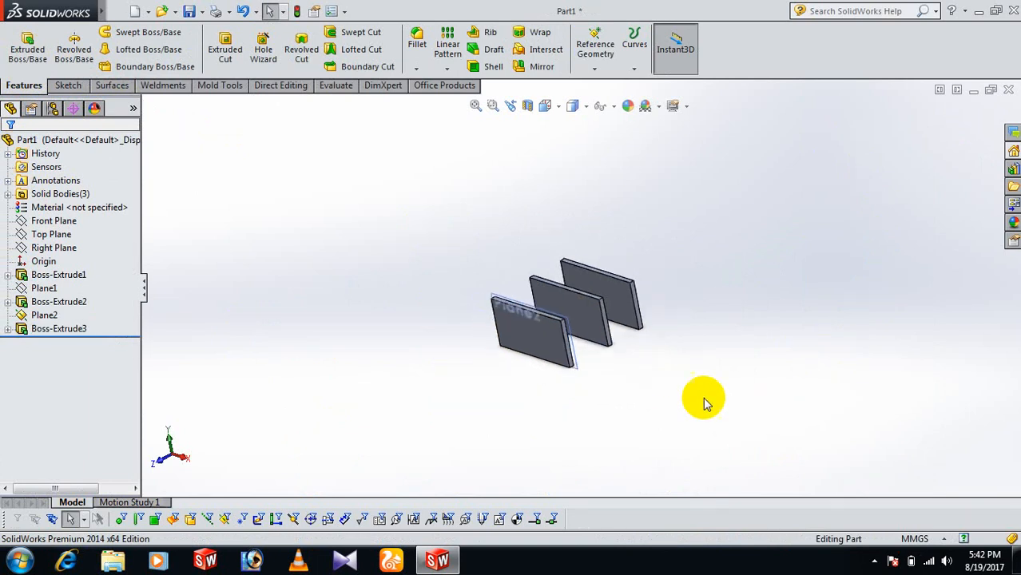
# Step: Hide Plane2 in front of the plates
pyautogui.scroll(-5, 497, 353)
pyautogui.click(497, 298)
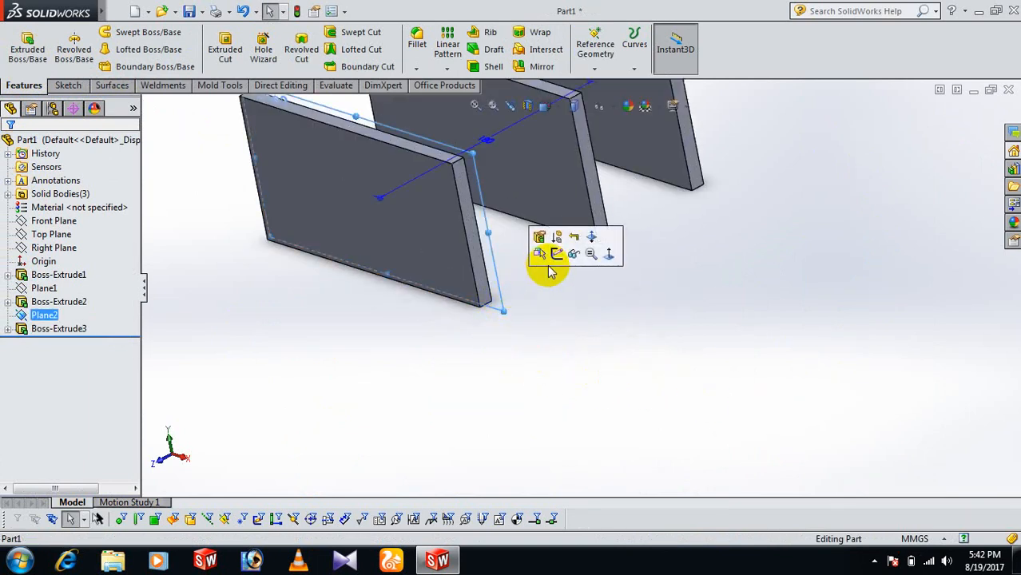
pyautogui.click(573, 253)
pyautogui.scroll(3, 567, 270)
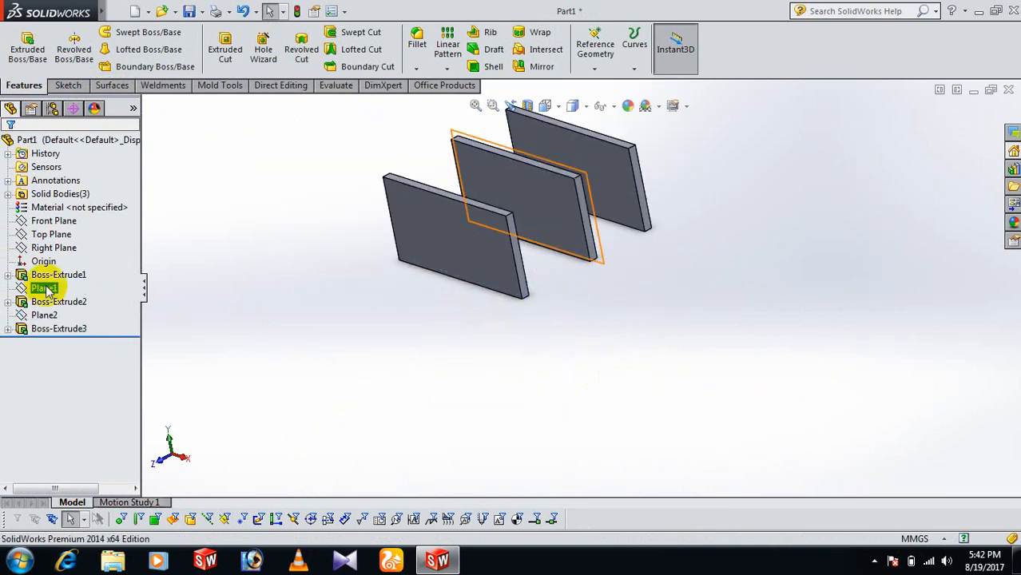
# Step: Create a reference plane parallel to the Front Plane at an offset distance of 280 mm
pyautogui.click(53, 222)
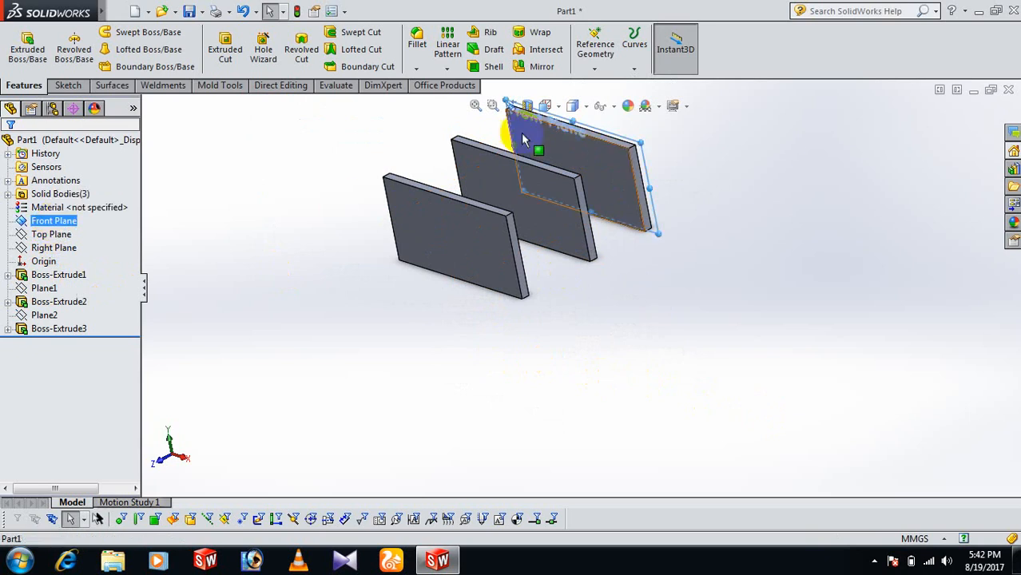
pyautogui.click(594, 69)
pyautogui.click(609, 82)
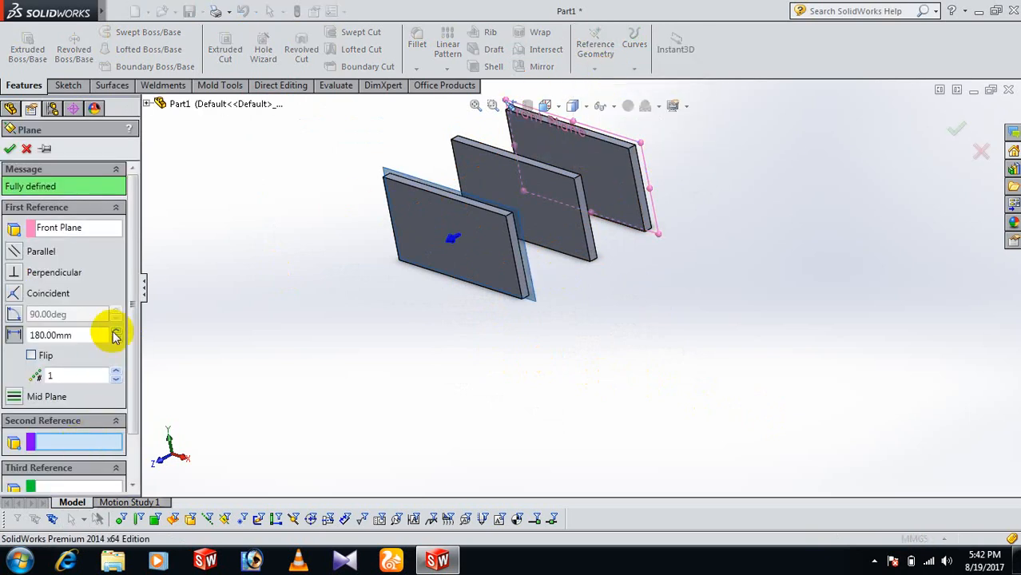
pyautogui.click(115, 331)
pyautogui.click(115, 331)
pyautogui.click(115, 331)
pyautogui.click(115, 331)
pyautogui.click(115, 330)
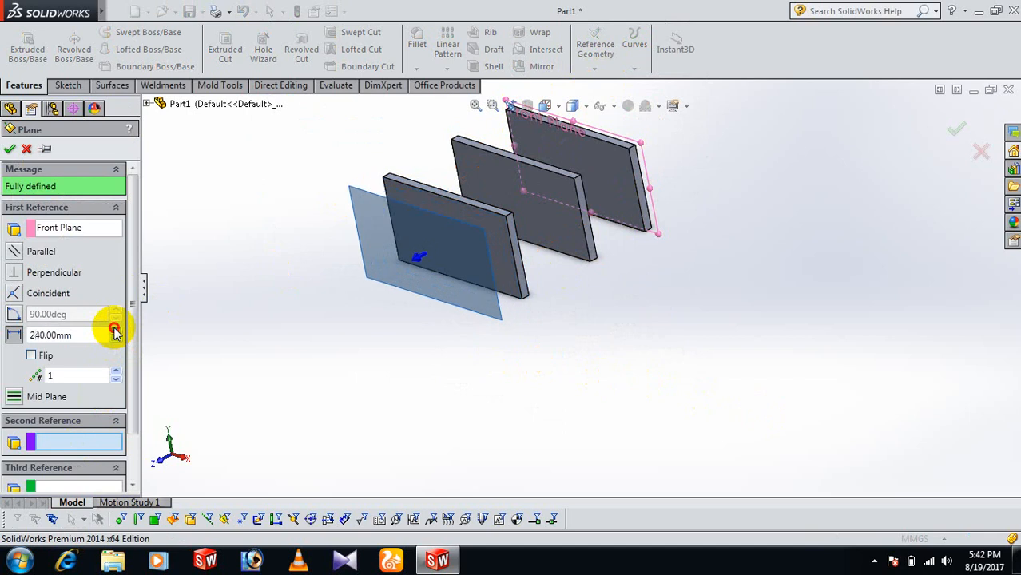
pyautogui.click(115, 331)
pyautogui.click(115, 331)
pyautogui.moveTo(417, 342); pyautogui.dragTo(353, 387, button='middle')
pyautogui.click(115, 331)
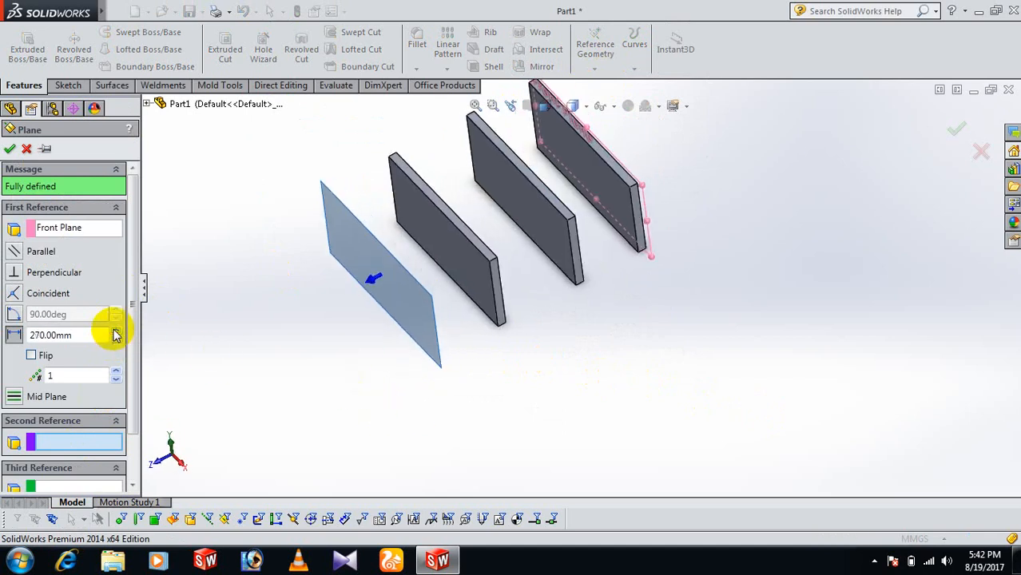
pyautogui.click(115, 330)
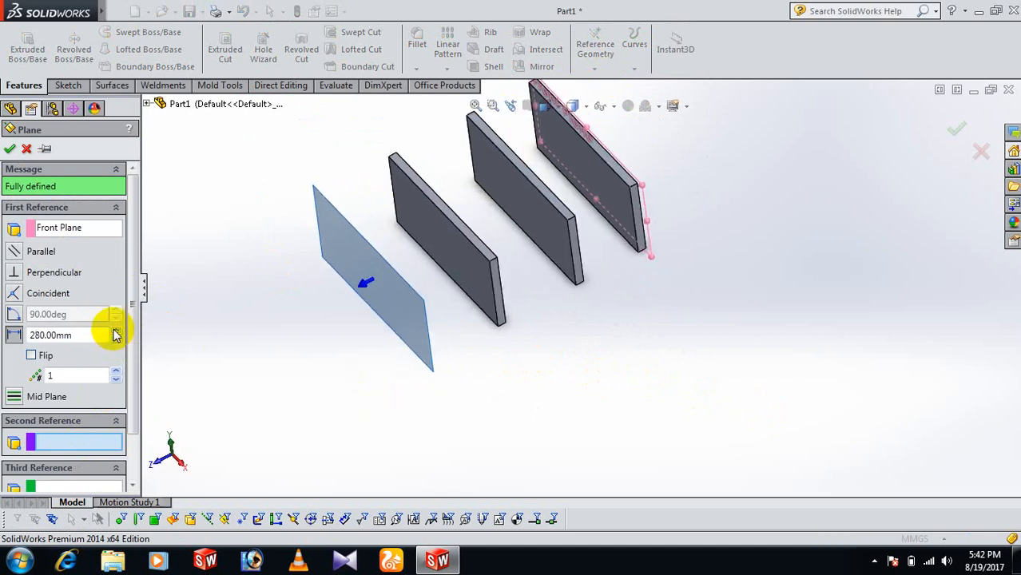
pyautogui.click(9, 149)
# Step: Start a sketch on the 280 mm offset plane and view it normal to the plane
pyautogui.click(407, 329)
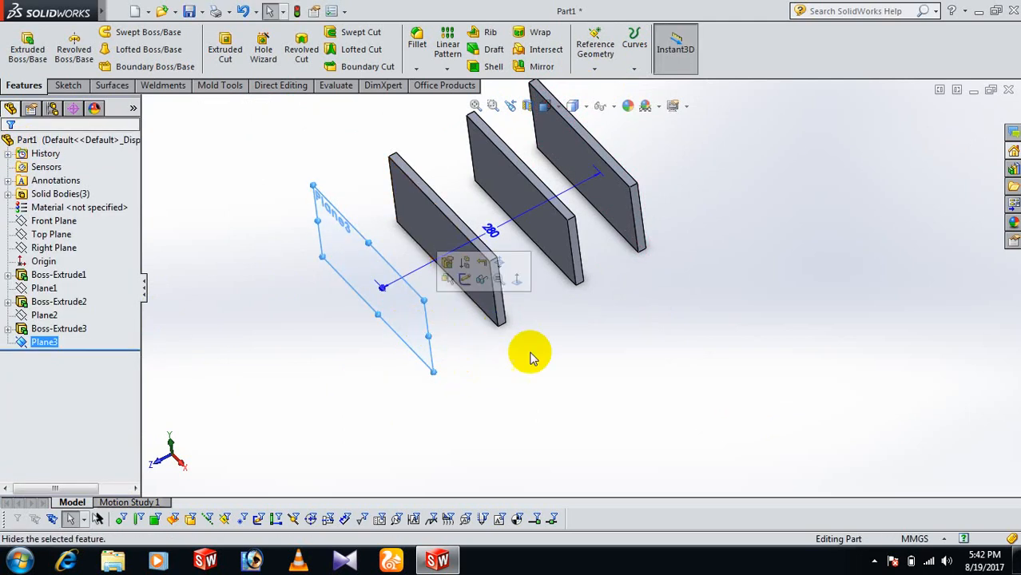
pyautogui.moveTo(550, 358); pyautogui.dragTo(595, 399, button='middle')
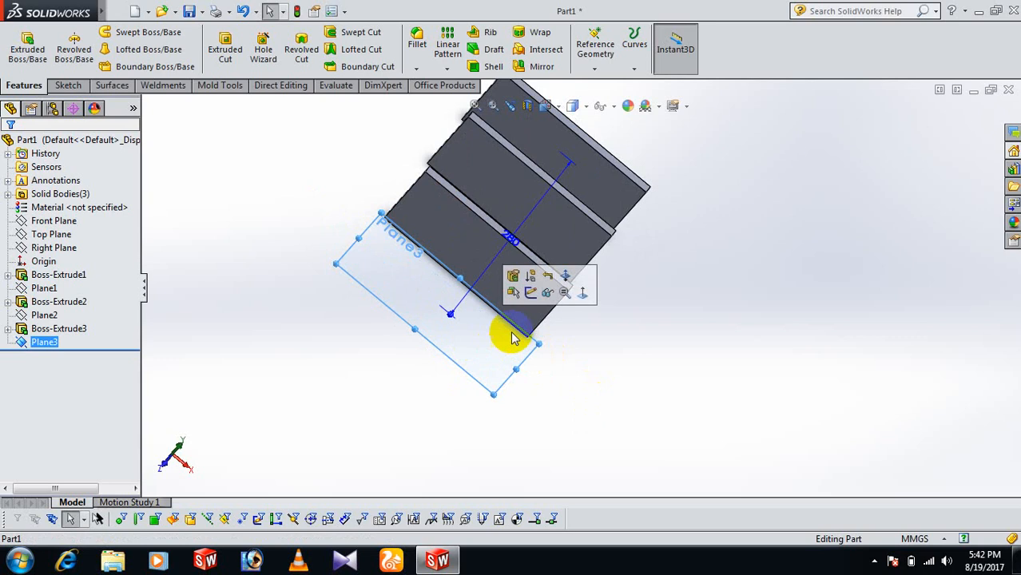
pyautogui.click(530, 291)
pyautogui.press('space')
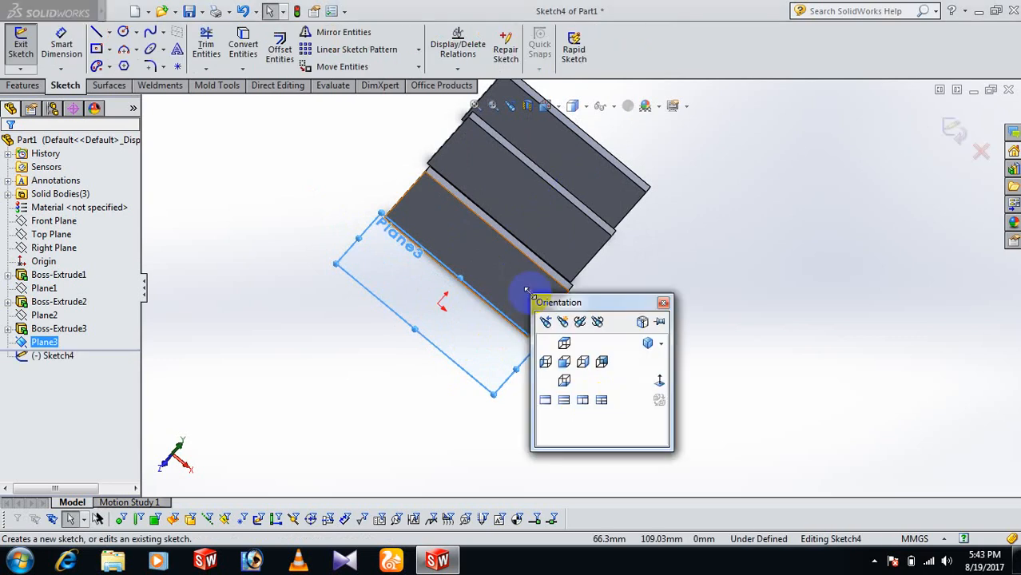
pyautogui.click(657, 387)
pyautogui.scroll(2, 664, 384)
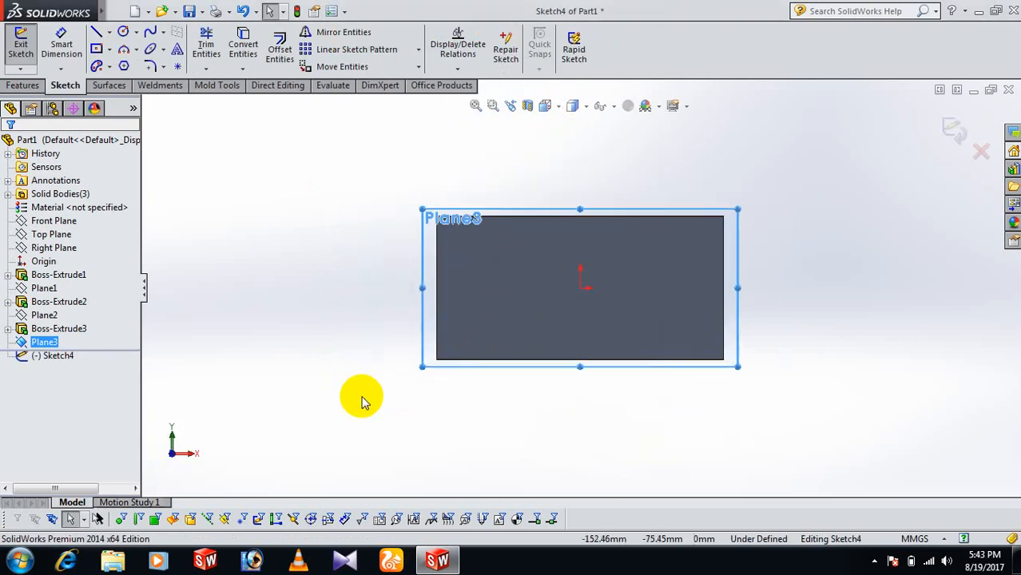
# Step: Sketch four circles in a horizontal row level with the origin, with radii of about 14, 16, 19 and 22 mm from left to right
pyautogui.moveTo(362, 397); pyautogui.dragTo(476, 406, button='right')
pyautogui.click(463, 290)
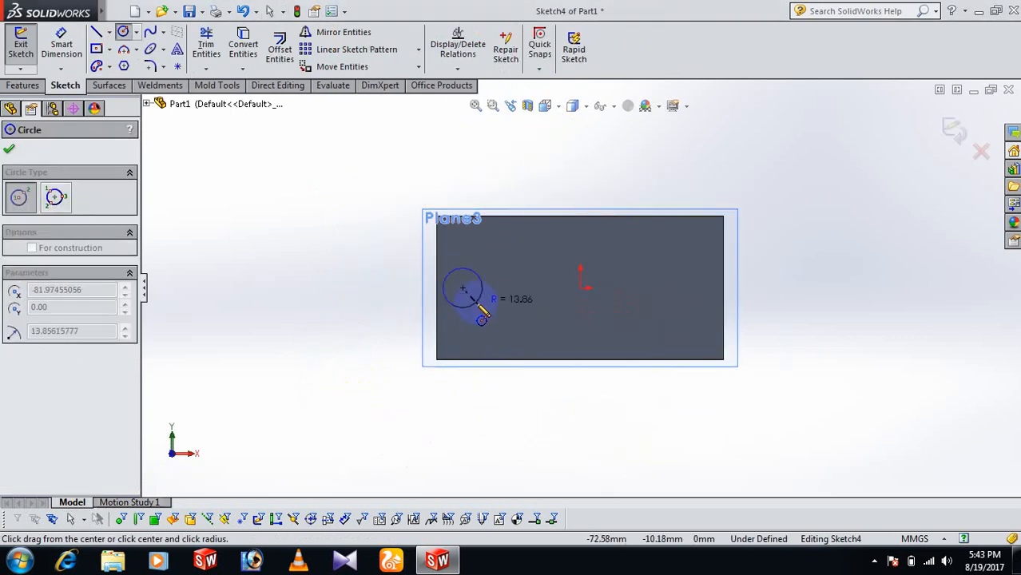
pyautogui.click(477, 301)
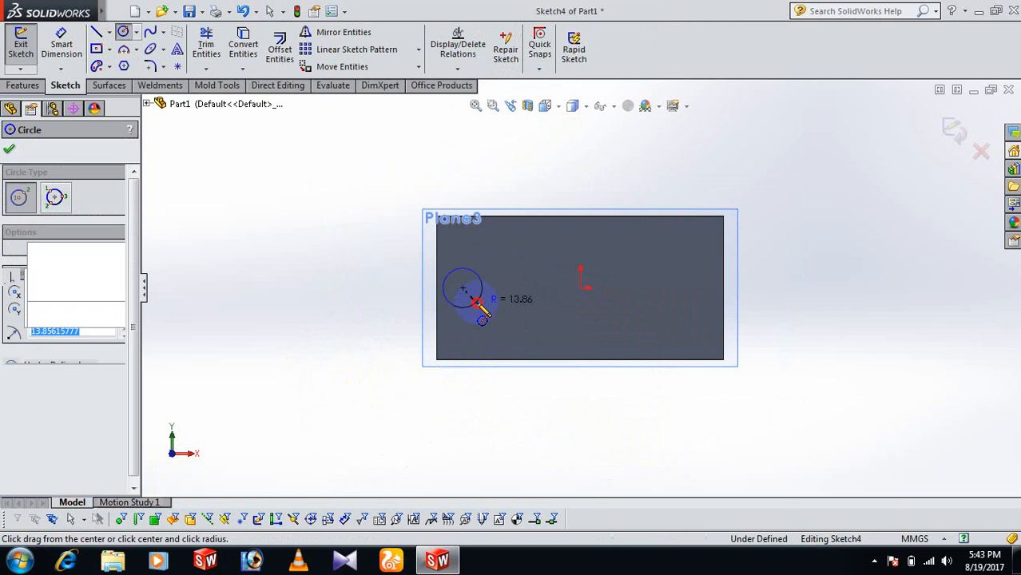
pyautogui.click(524, 288)
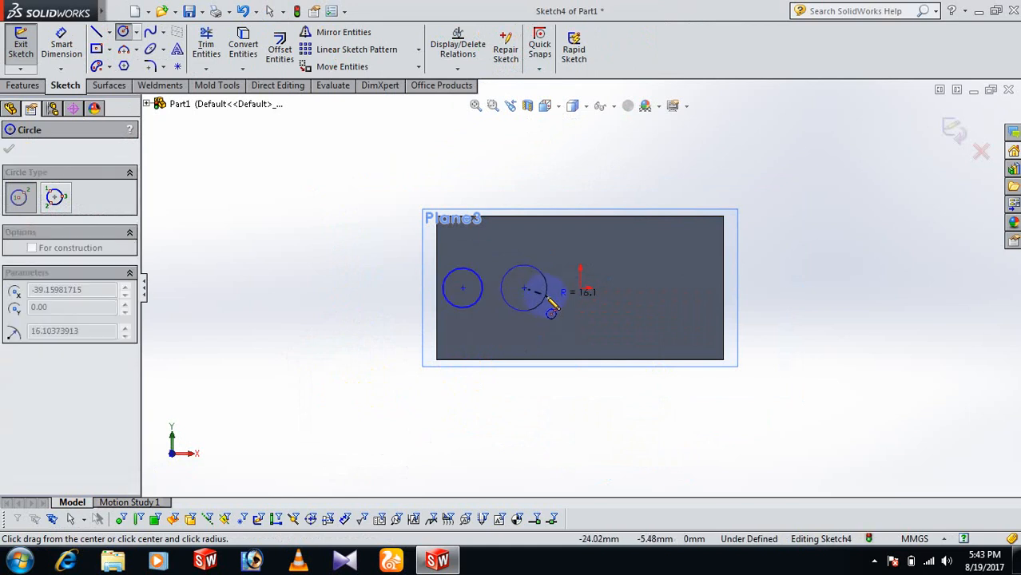
pyautogui.click(542, 301)
pyautogui.click(600, 289)
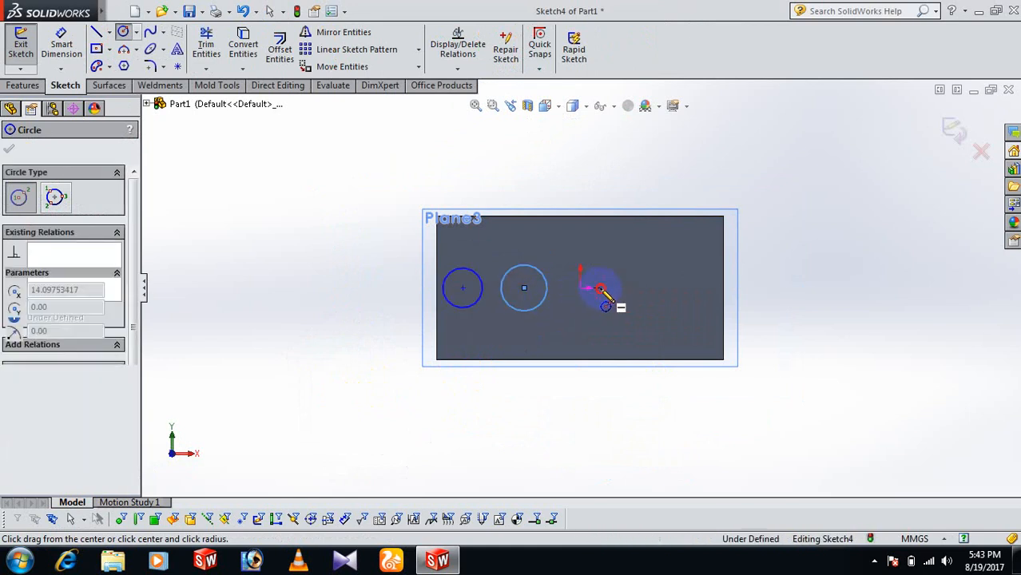
pyautogui.click(619, 308)
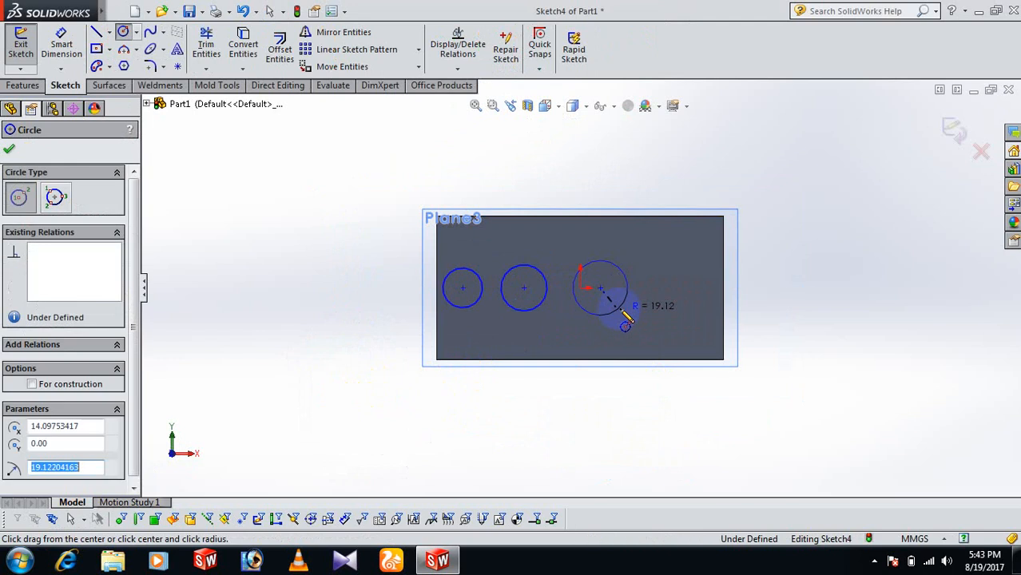
pyautogui.click(681, 288)
pyautogui.click(704, 311)
pyautogui.rightClick(705, 309)
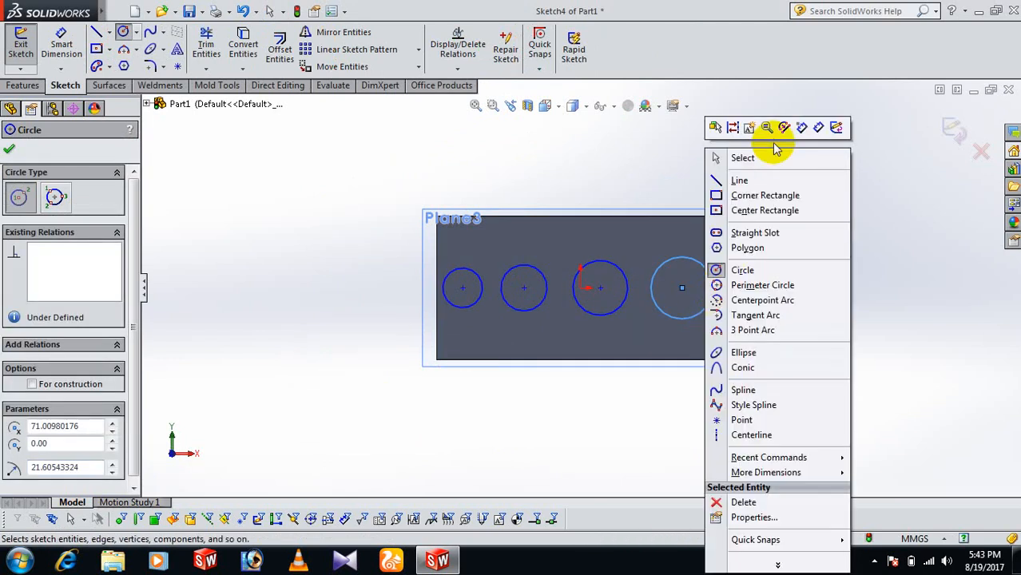
pyautogui.click(773, 157)
pyautogui.click(809, 389)
# Step: Dimension the rightmost circle's diameter as 35 mm
pyautogui.moveTo(809, 390); pyautogui.dragTo(814, 286, button='right')
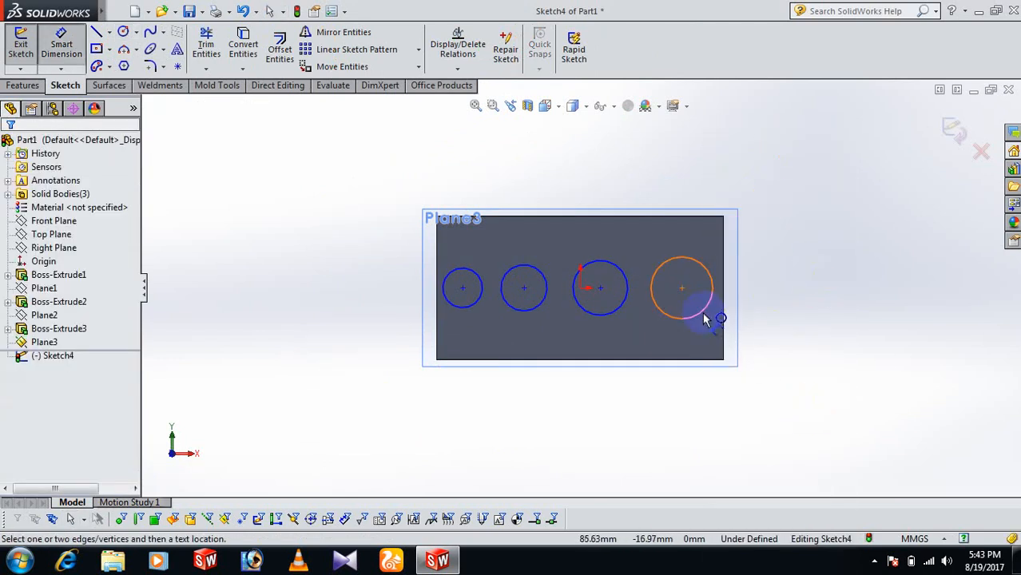
pyautogui.click(705, 319)
pyautogui.click(811, 355)
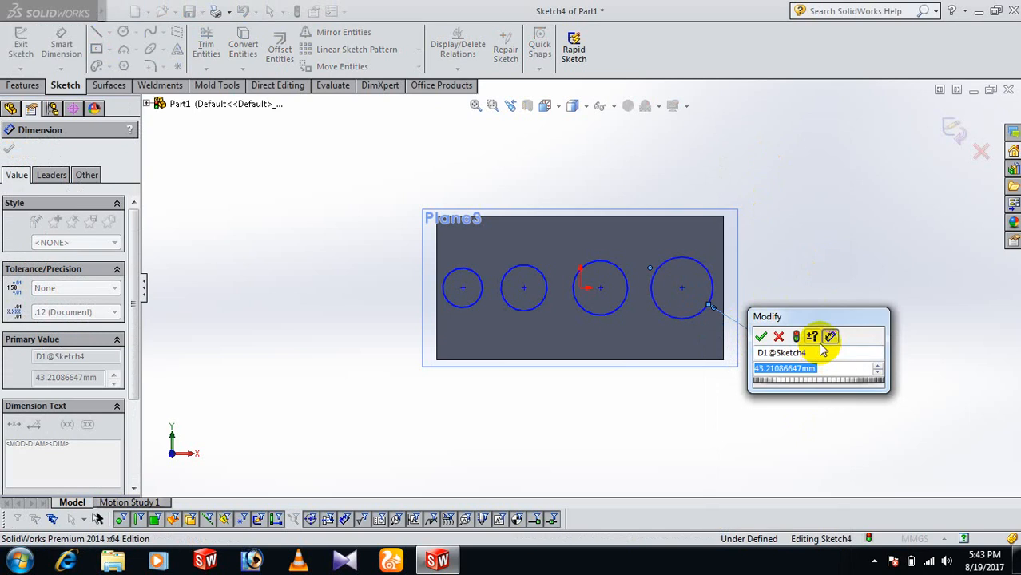
pyautogui.write('3')
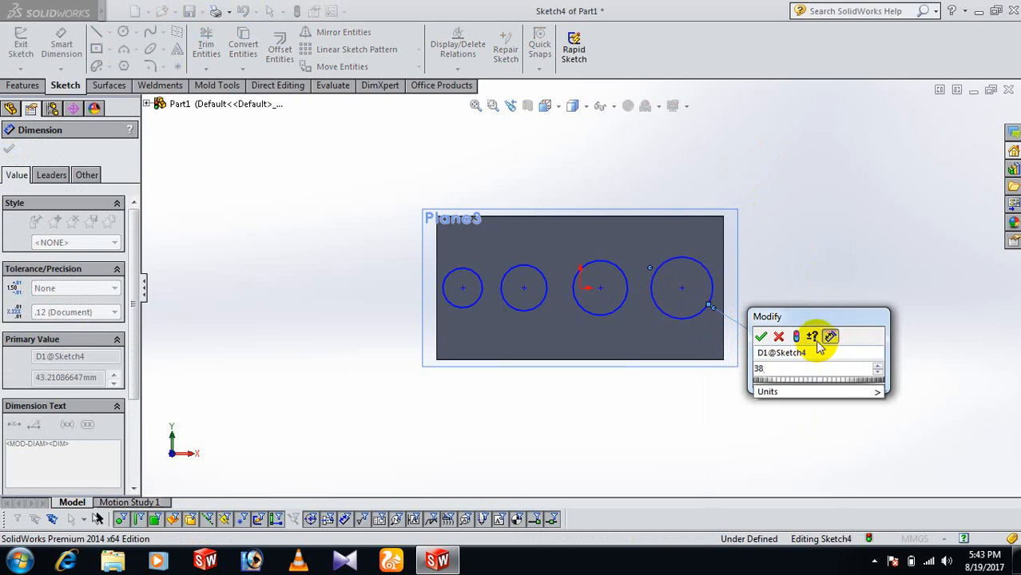
pyautogui.write('5')
pyautogui.press('Return')
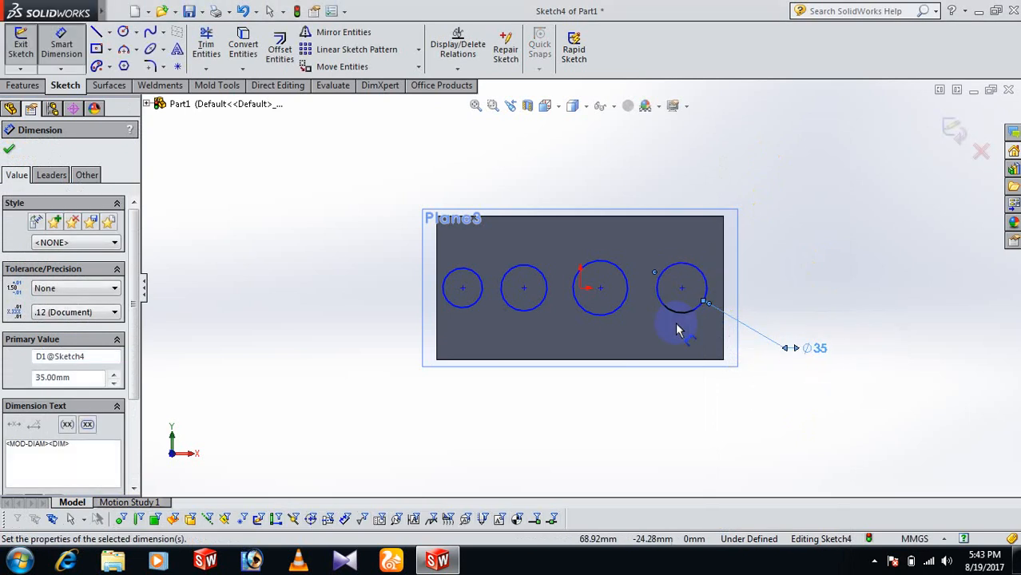
# Step: Try to dimension the third circle's diameter, then undo that dimension and the rightmost circle's last diameter change
pyautogui.click(616, 314)
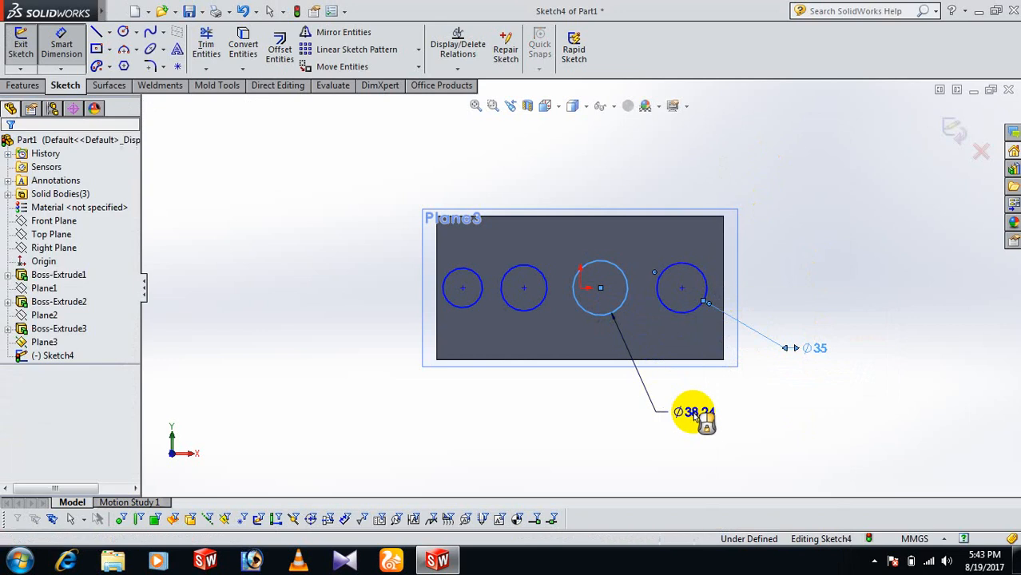
pyautogui.click(685, 413)
pyautogui.write('3')
pyautogui.press('Escape')
pyautogui.press('Escape')
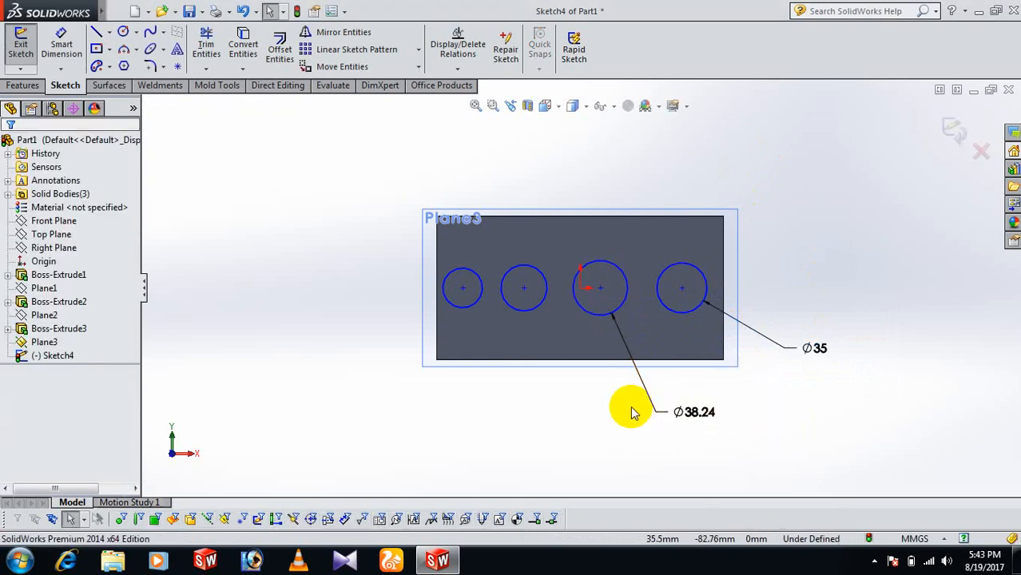
pyautogui.hotkey('ctrl', 'z')
pyautogui.hotkey('ctrl', 'z')
pyautogui.click(638, 423)
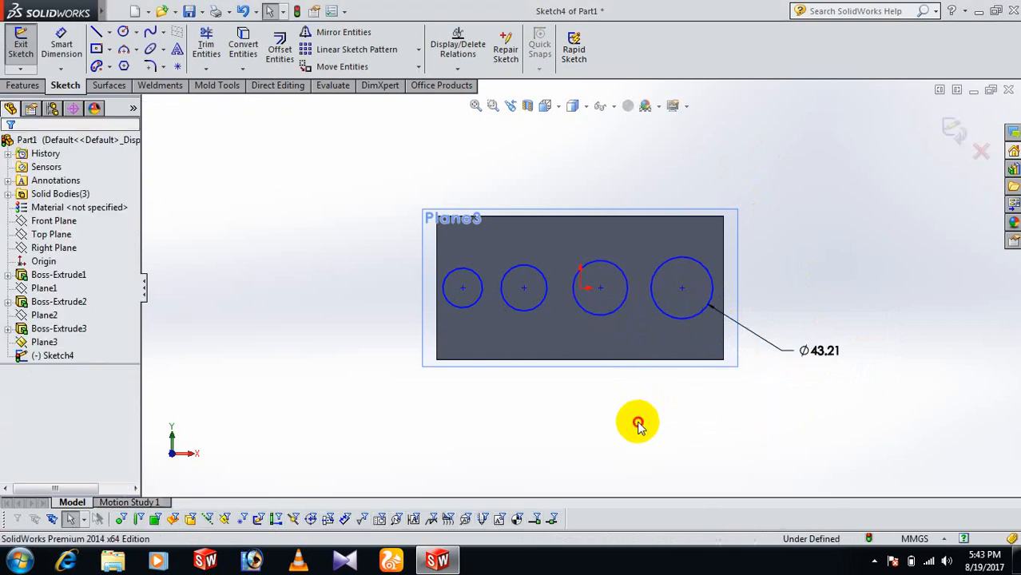
# Step: Set the rightmost circle's diameter dimension to 35 mm again and clear the selection
pyautogui.doubleClick(823, 351)
pyautogui.write('35')
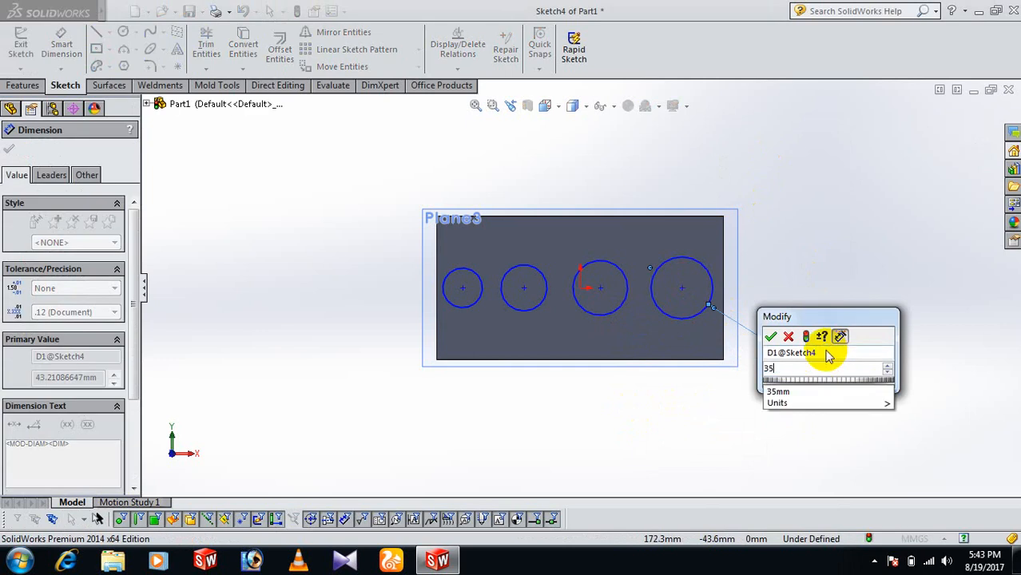
pyautogui.press('Return')
pyautogui.rightClick(825, 353)
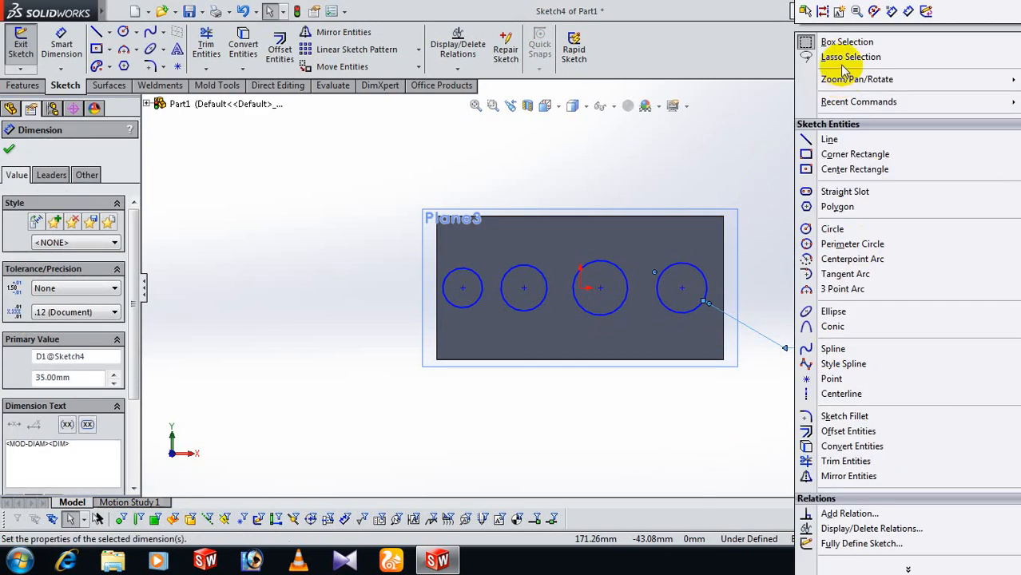
pyautogui.scroll(2, 828, 153)
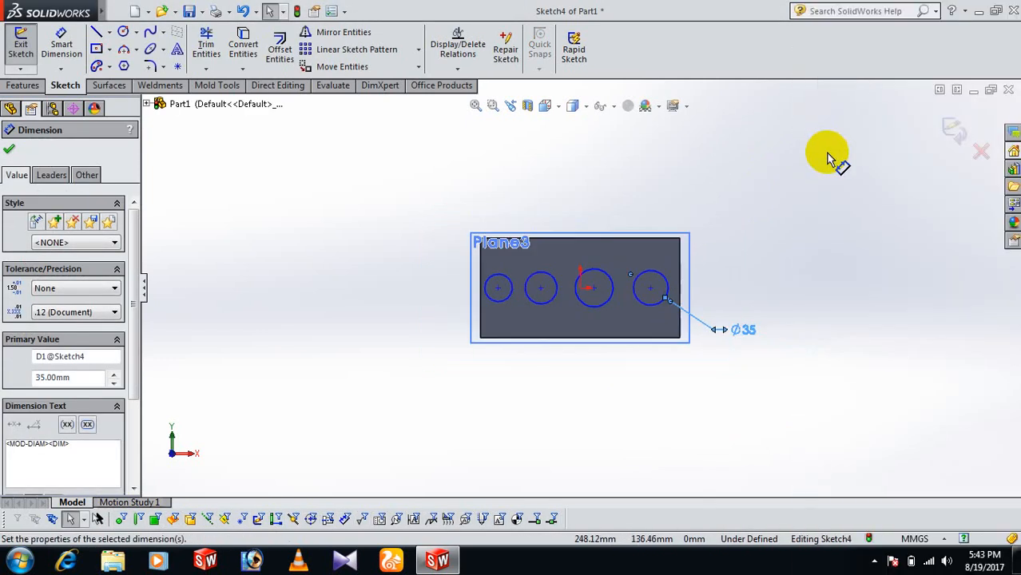
pyautogui.rightClick(821, 198)
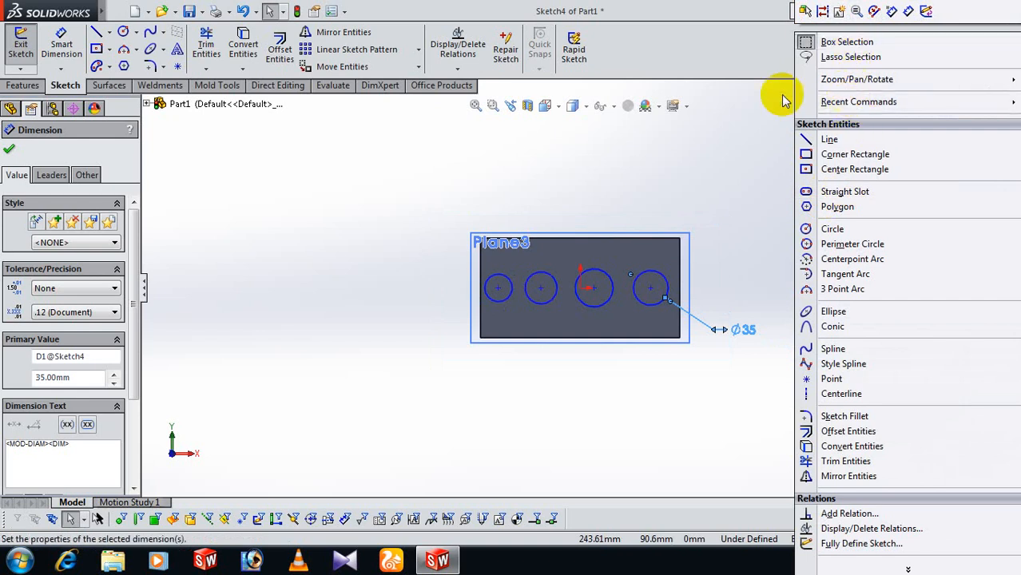
pyautogui.click(718, 179)
# Step: Add an Equal relation to all four circles in the row
pyautogui.scroll(-2, 607, 316)
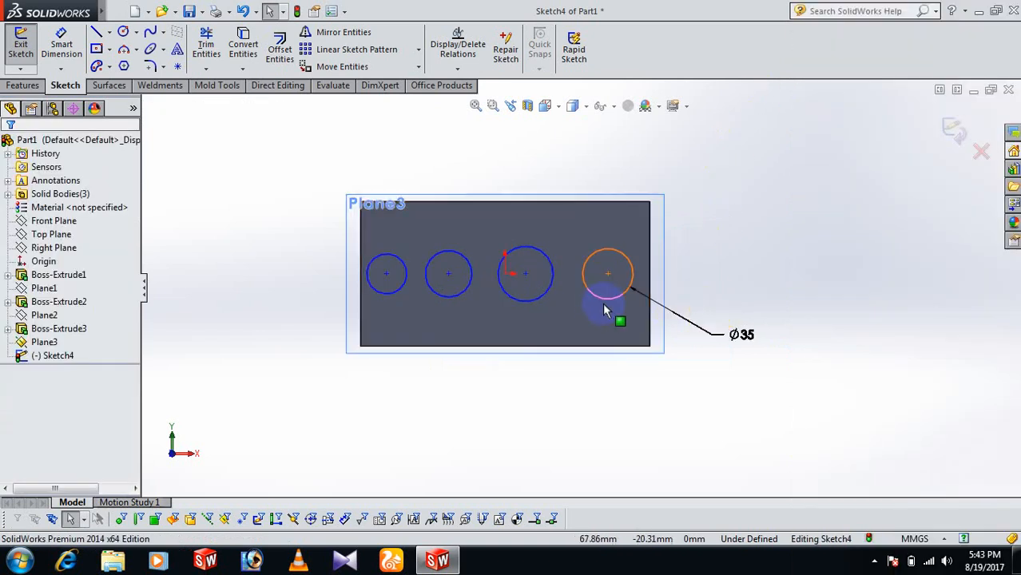
pyautogui.click(605, 310)
pyautogui.keyDown('ctrl'); pyautogui.click(539, 301); pyautogui.keyUp('ctrl')
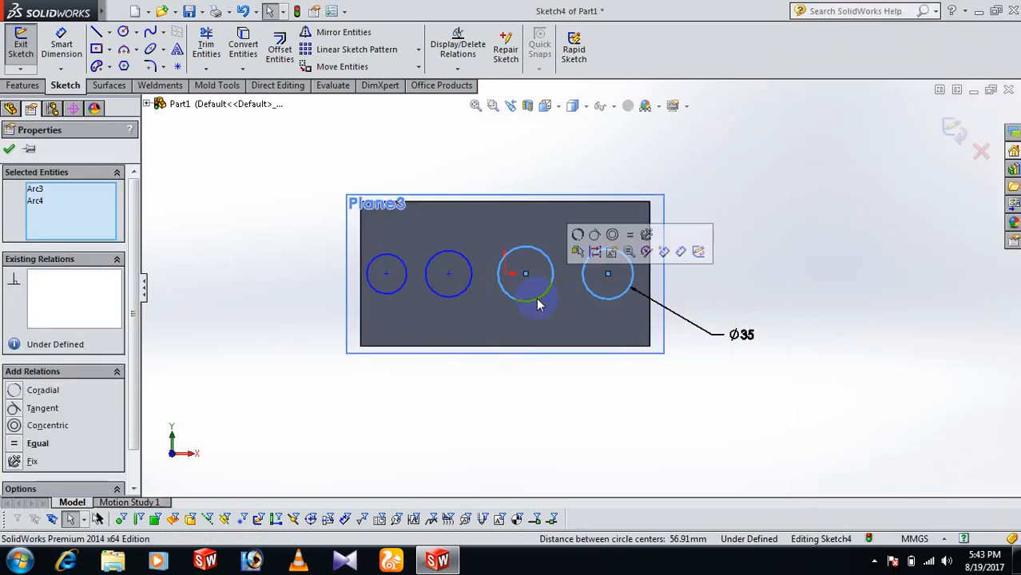
pyautogui.keyDown('ctrl'); pyautogui.click(452, 296); pyautogui.keyUp('ctrl')
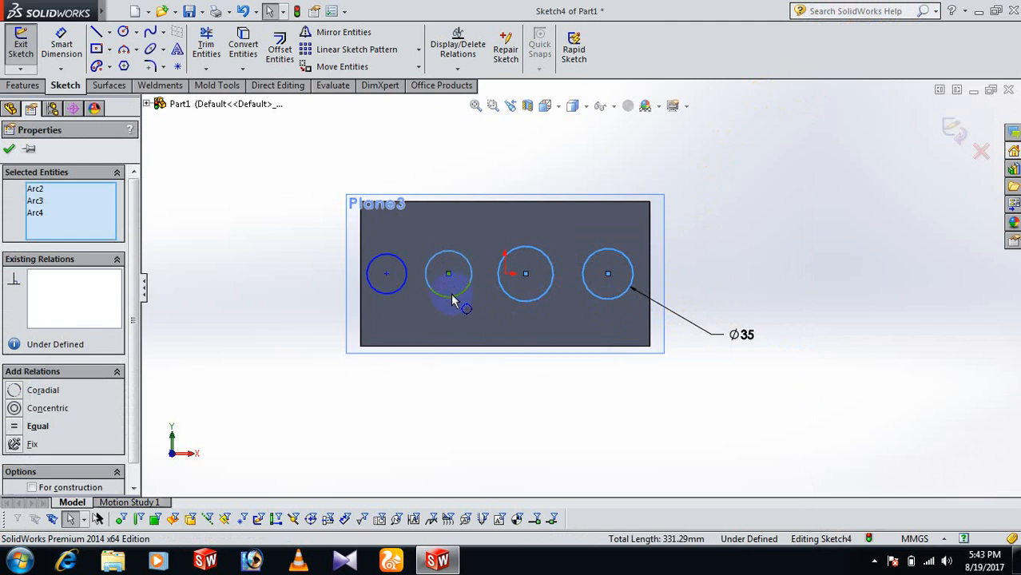
pyautogui.keyDown('ctrl'); pyautogui.click(397, 291); pyautogui.keyUp('ctrl')
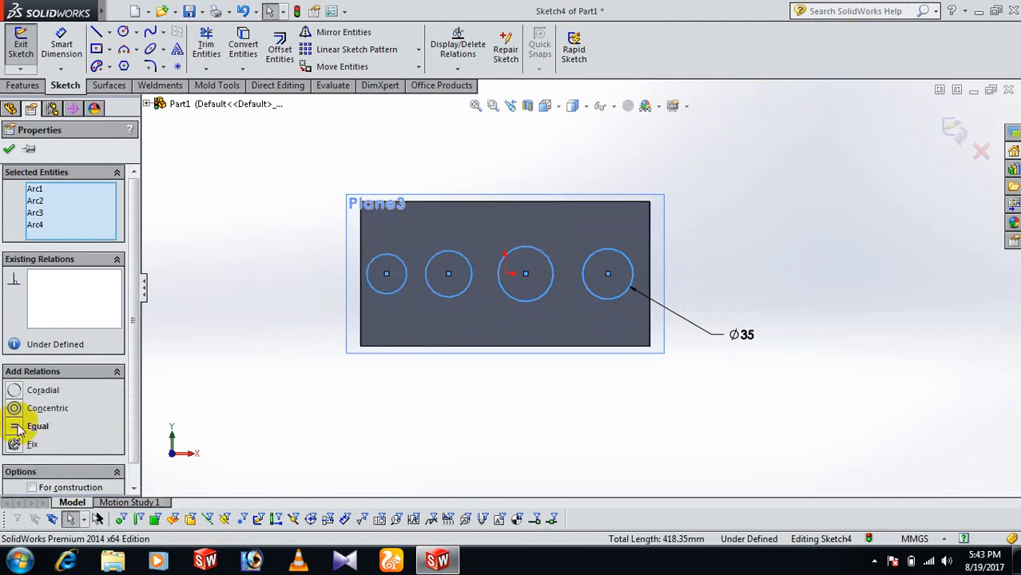
pyautogui.click(16, 429)
pyautogui.click(433, 440)
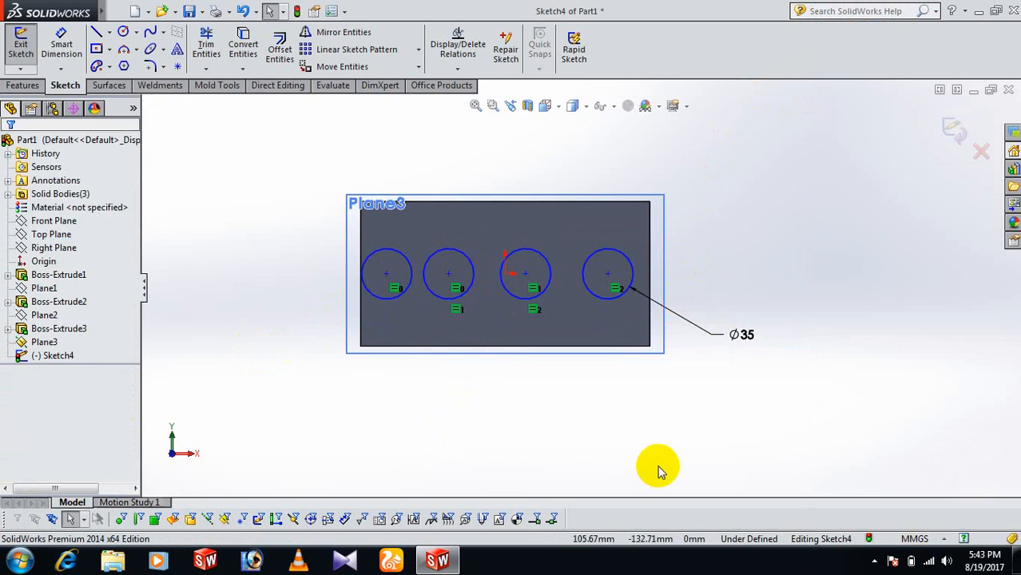
# Step: Dimension the horizontal distance between the centres of the third and rightmost circles as 50 mm
pyautogui.moveTo(656, 471); pyautogui.dragTo(658, 423, button='right')
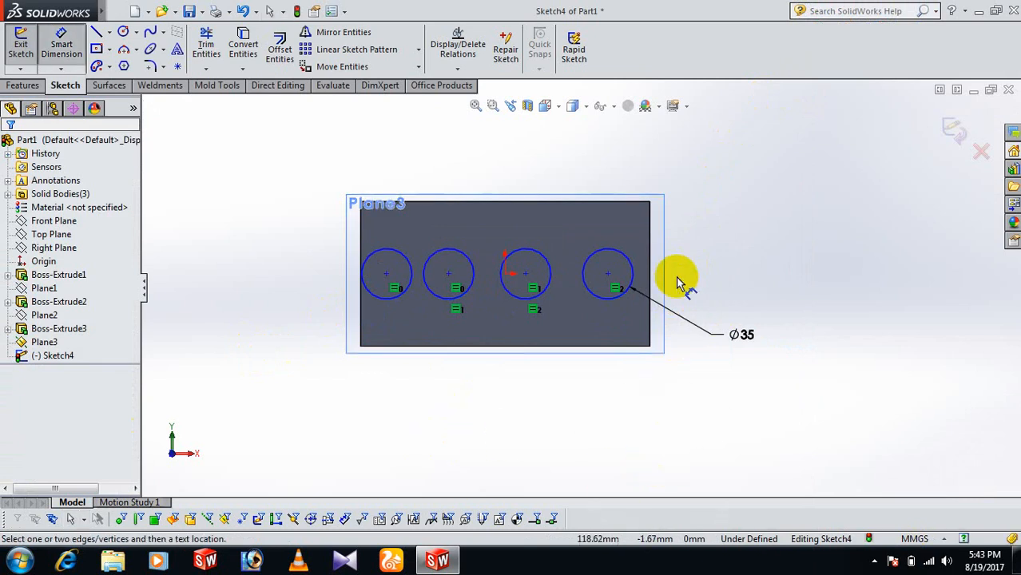
pyautogui.click(527, 275)
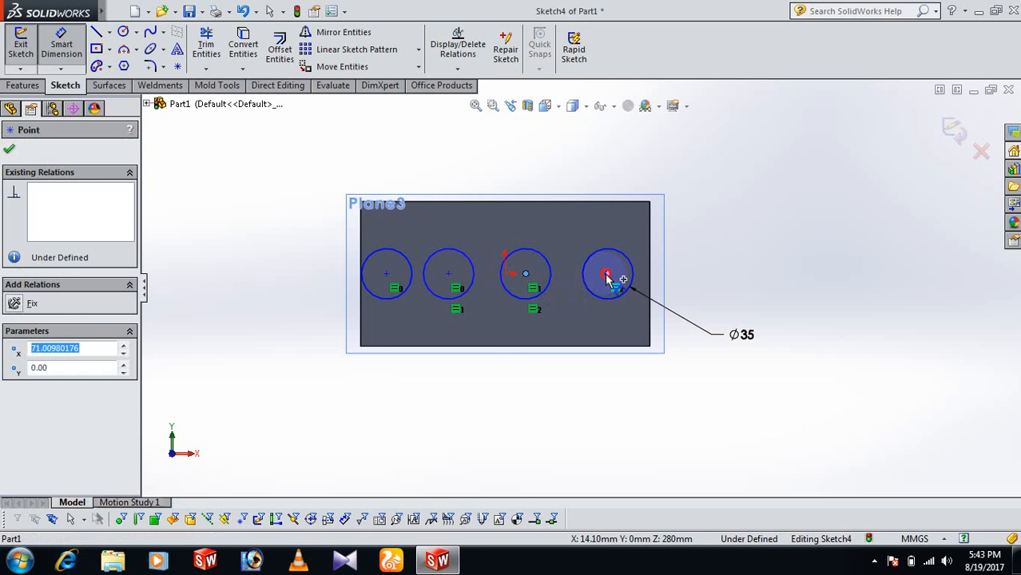
pyautogui.click(608, 276)
pyautogui.click(557, 403)
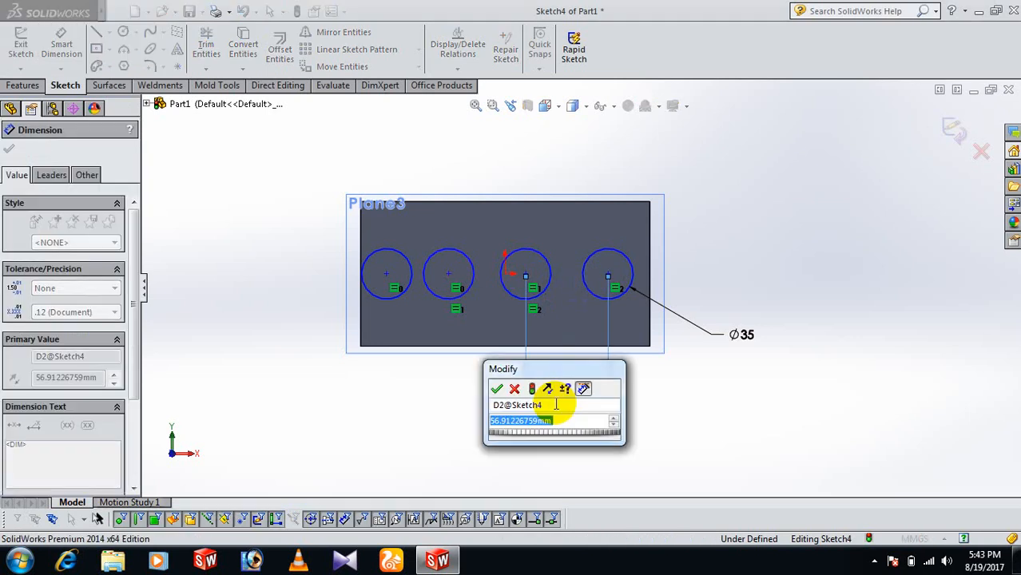
pyautogui.write('50')
pyautogui.press('Return')
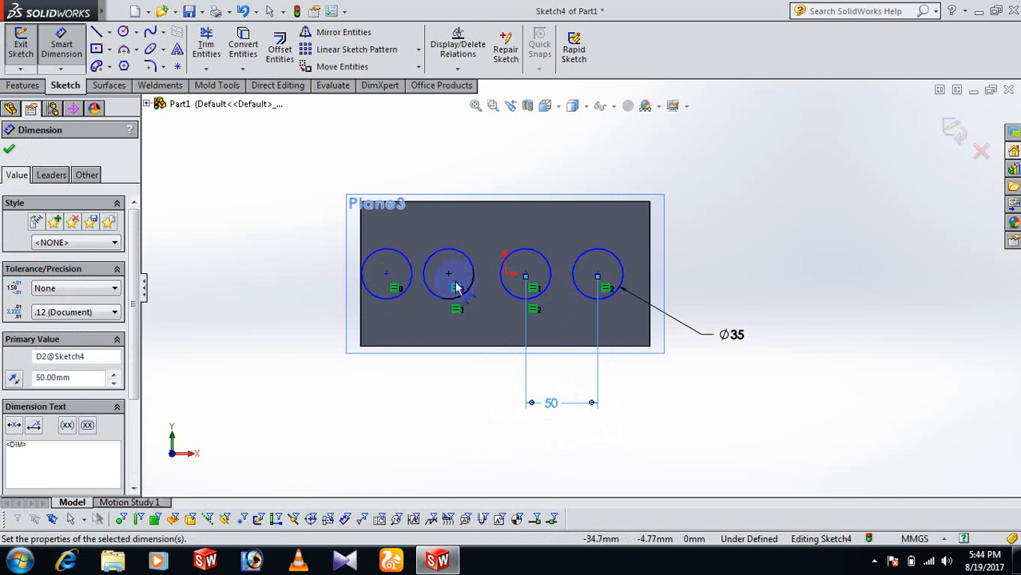
# Step: Dimension the horizontal distance from the origin to the third circle's centre as 15 mm
pyautogui.scroll(-2, 482, 279)
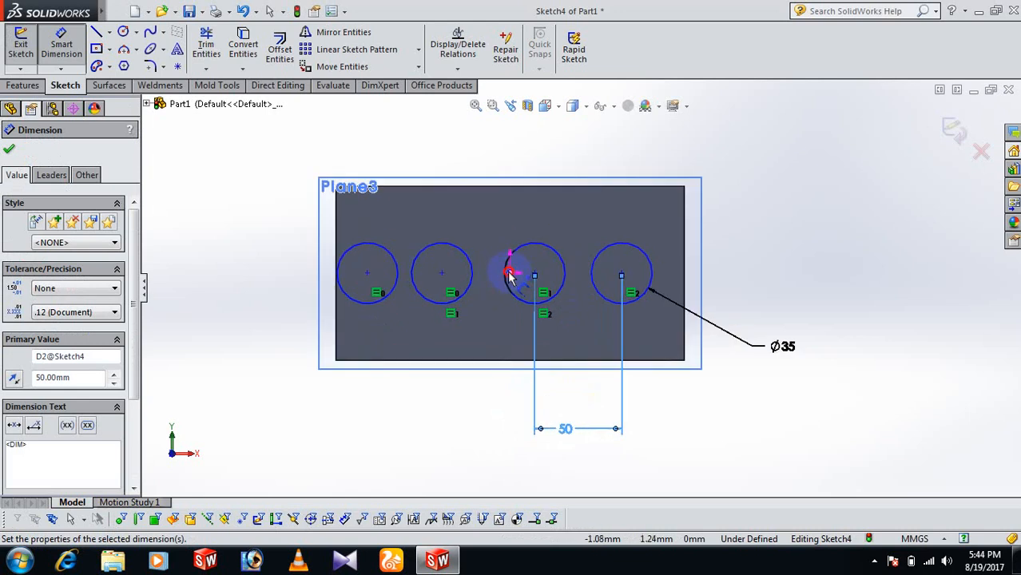
pyautogui.click(510, 273)
pyautogui.click(535, 275)
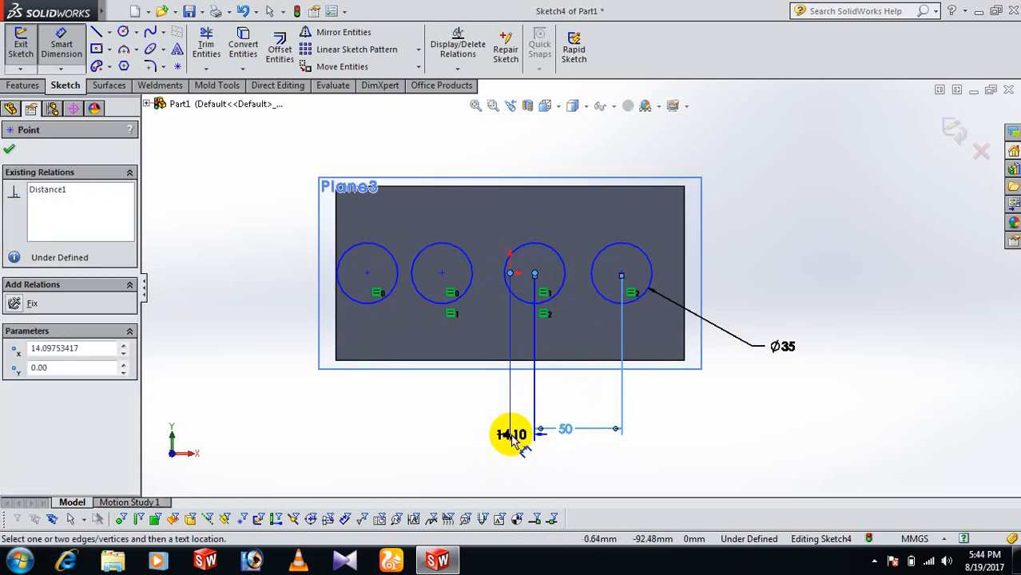
pyautogui.click(508, 434)
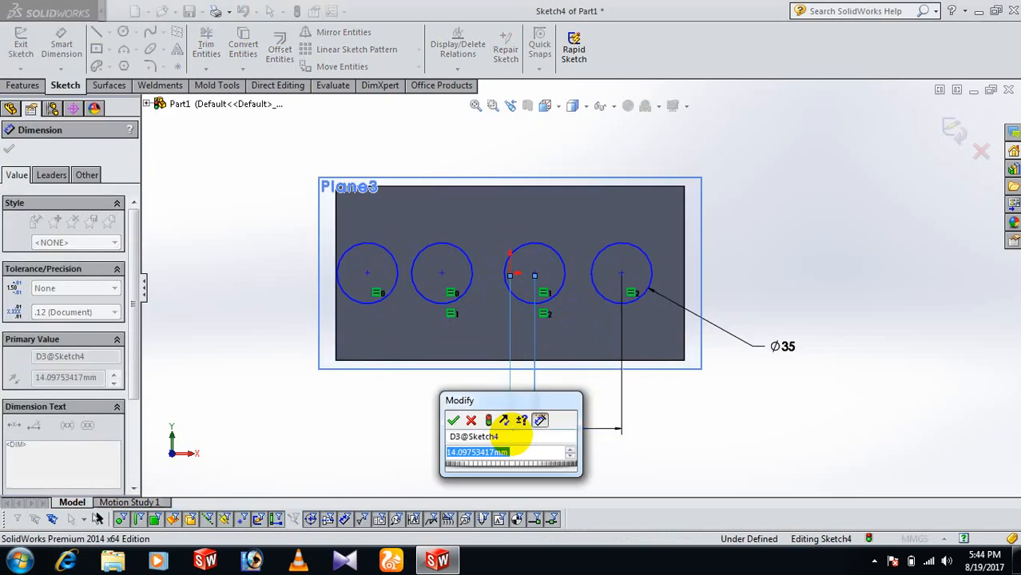
pyautogui.write('15')
pyautogui.press('Return')
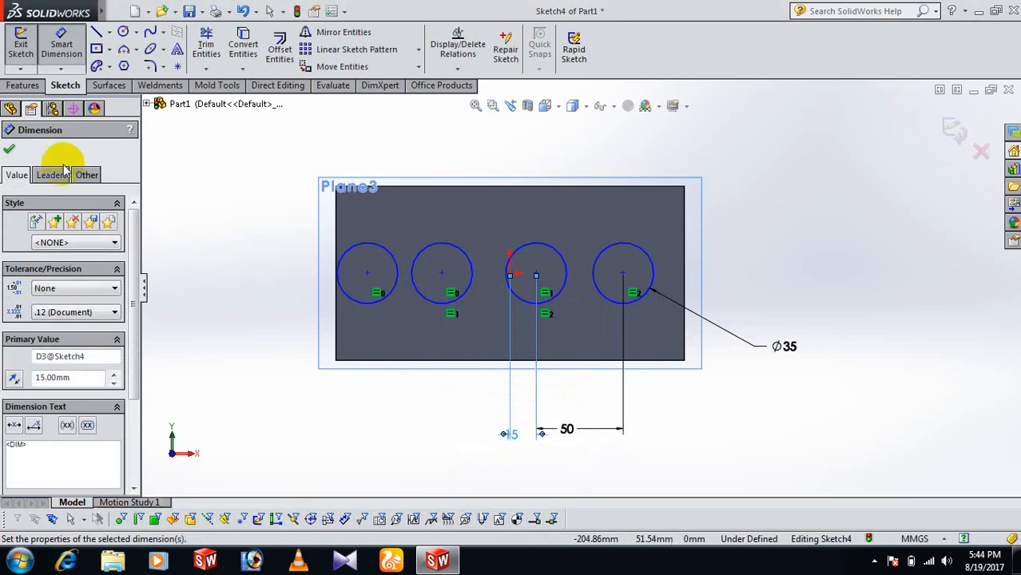
pyautogui.click(9, 149)
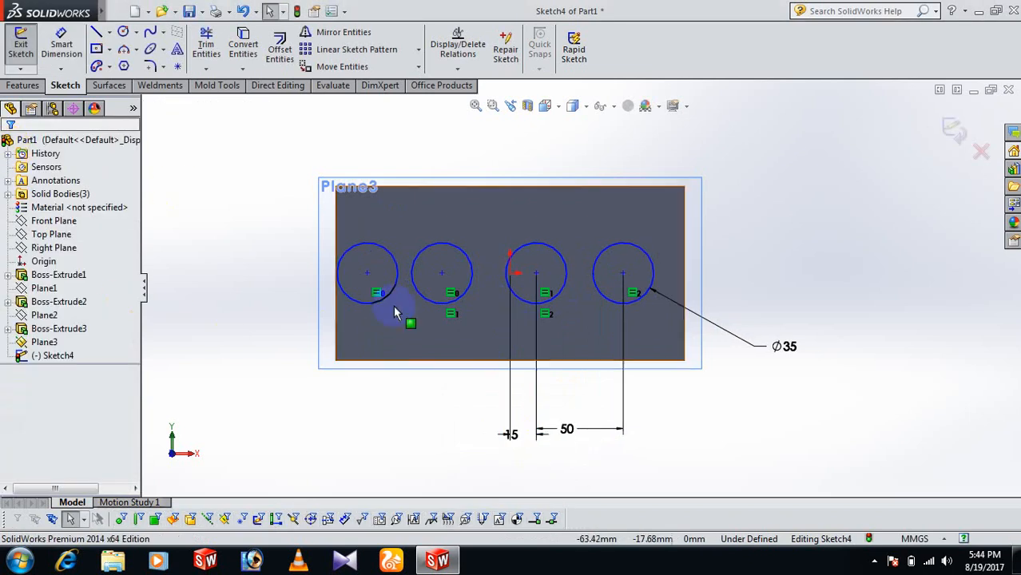
# Step: Add Horizontal relations between the origin and the third circle's centre, and between the third and rightmost circles' centres
pyautogui.scroll(-3, 394, 313)
pyautogui.click(596, 255)
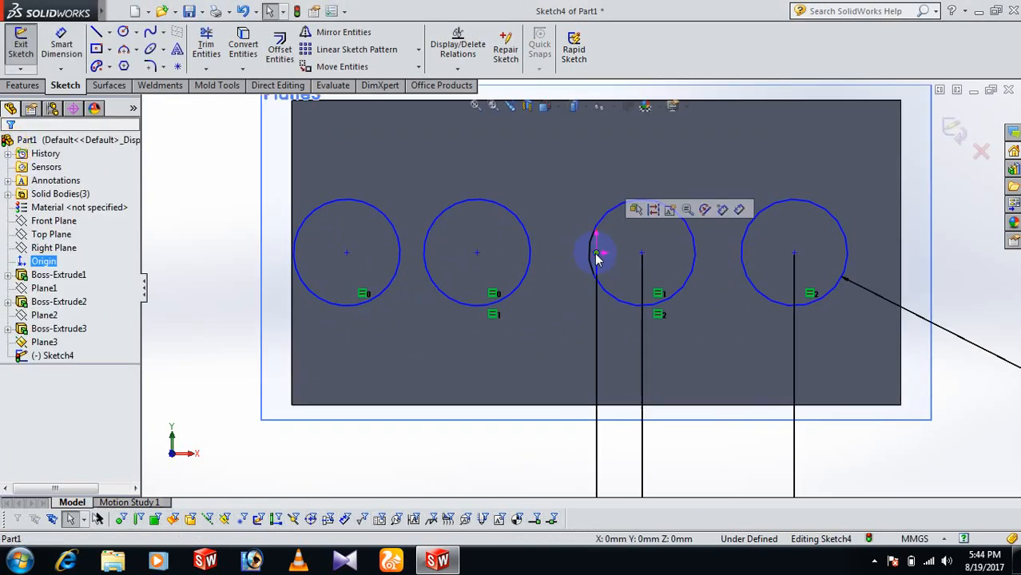
pyautogui.keyDown('ctrl'); pyautogui.click(642, 254); pyautogui.keyUp('ctrl')
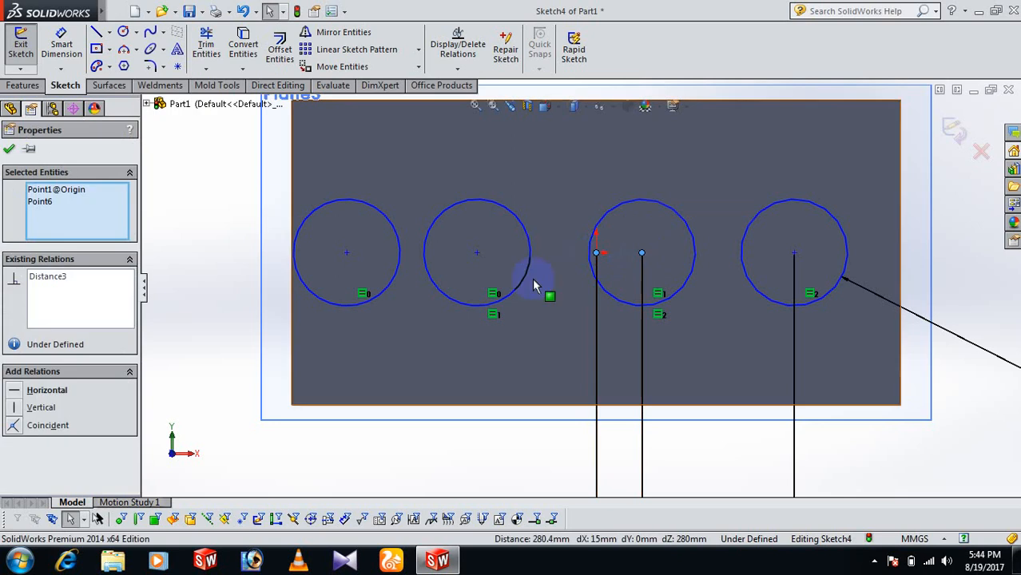
pyautogui.click(16, 392)
pyautogui.click(395, 465)
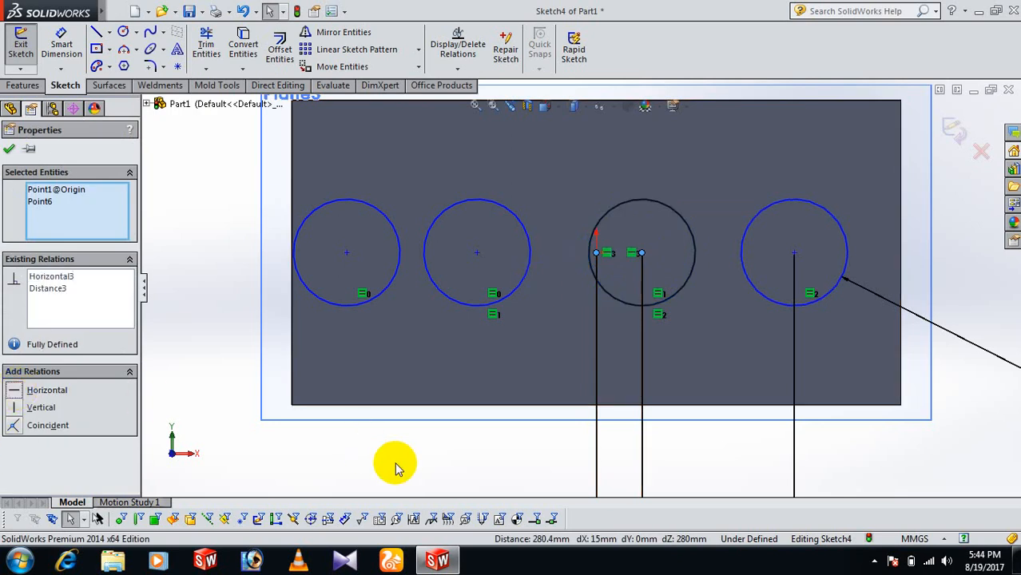
pyautogui.click(643, 254)
pyautogui.keyDown('ctrl'); pyautogui.click(794, 254); pyautogui.keyUp('ctrl')
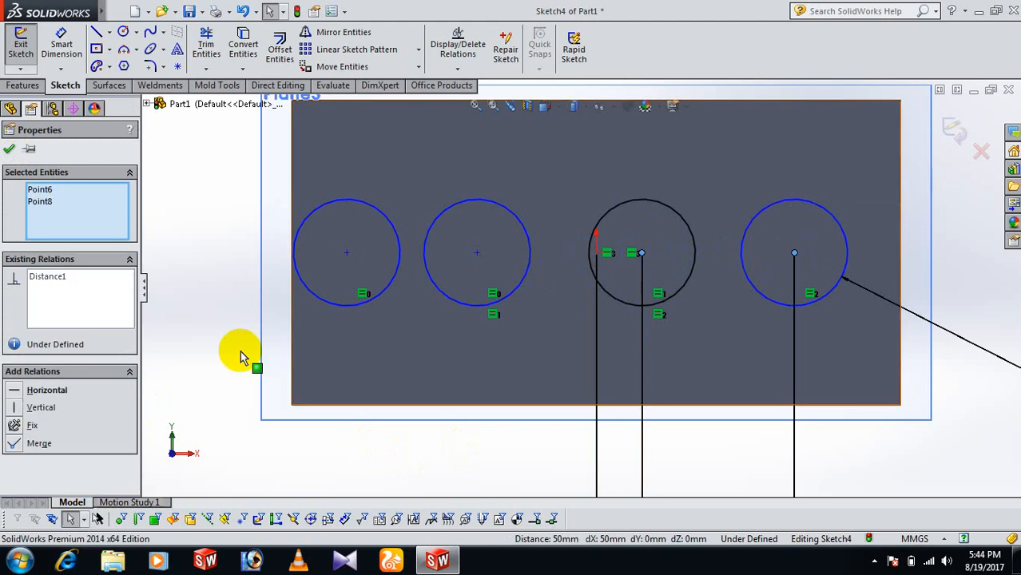
pyautogui.click(15, 391)
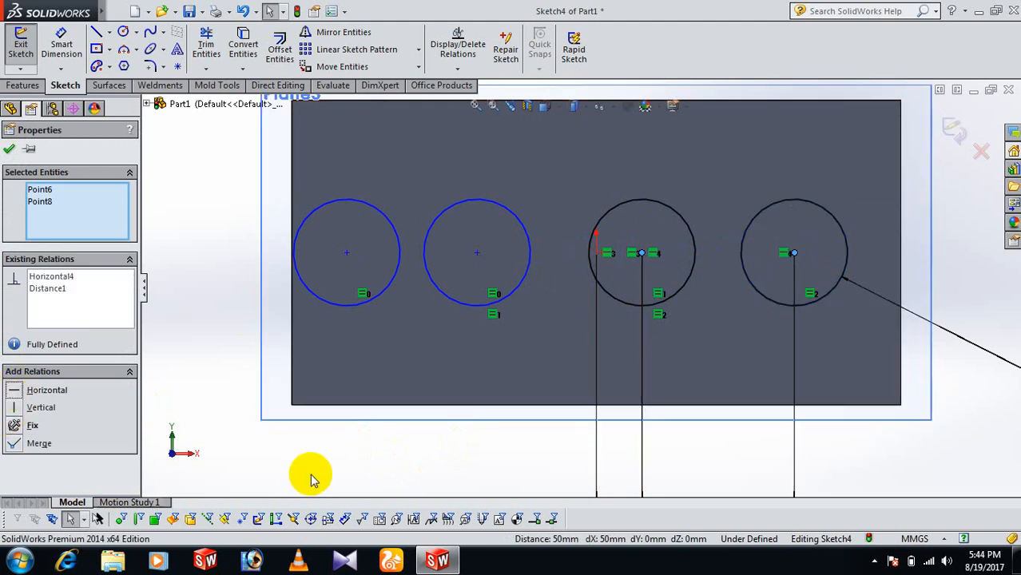
# Step: Add Horizontal relations between the second and third circles' centres, and between the leftmost and second circles' centres
pyautogui.press('f')
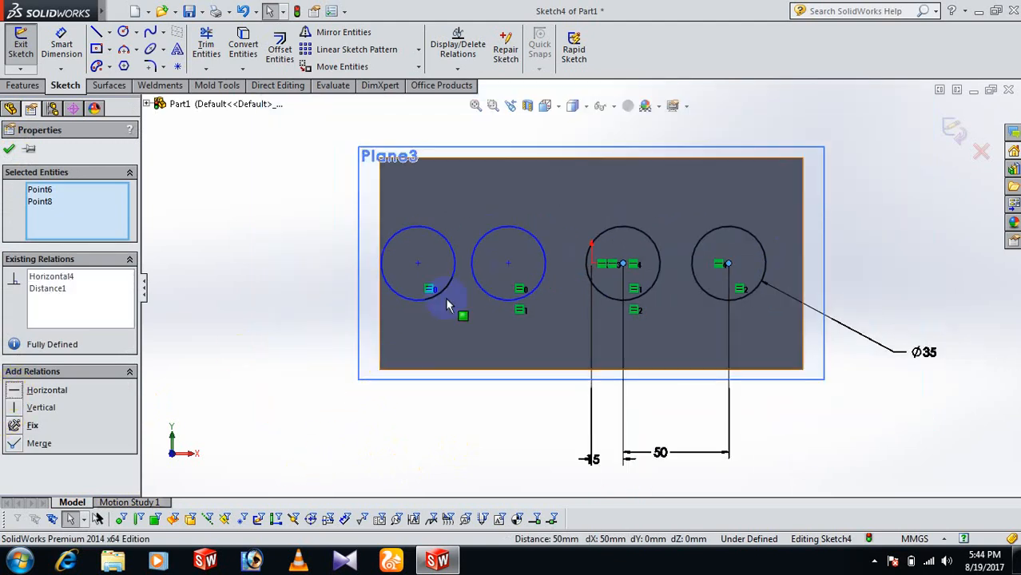
pyautogui.click(509, 264)
pyautogui.keyDown('ctrl'); pyautogui.click(622, 264); pyautogui.keyUp('ctrl')
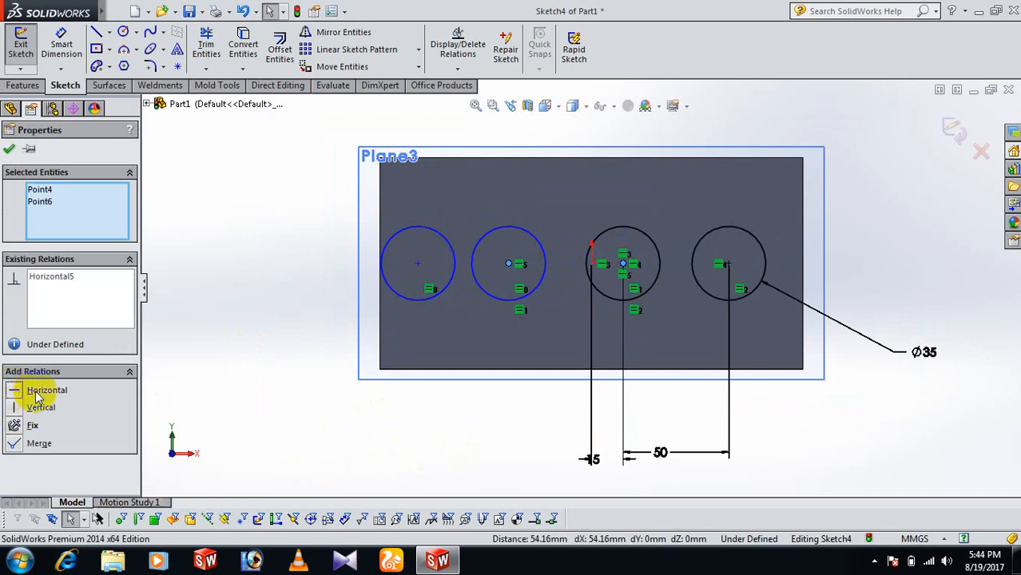
pyautogui.click(324, 443)
pyautogui.click(418, 265)
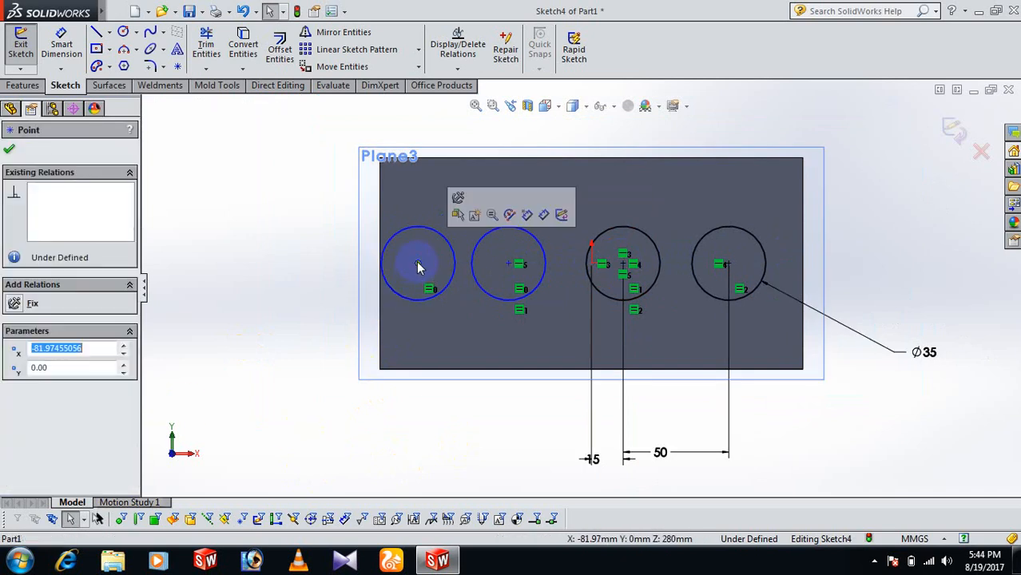
pyautogui.keyDown('ctrl'); pyautogui.click(509, 264); pyautogui.keyUp('ctrl')
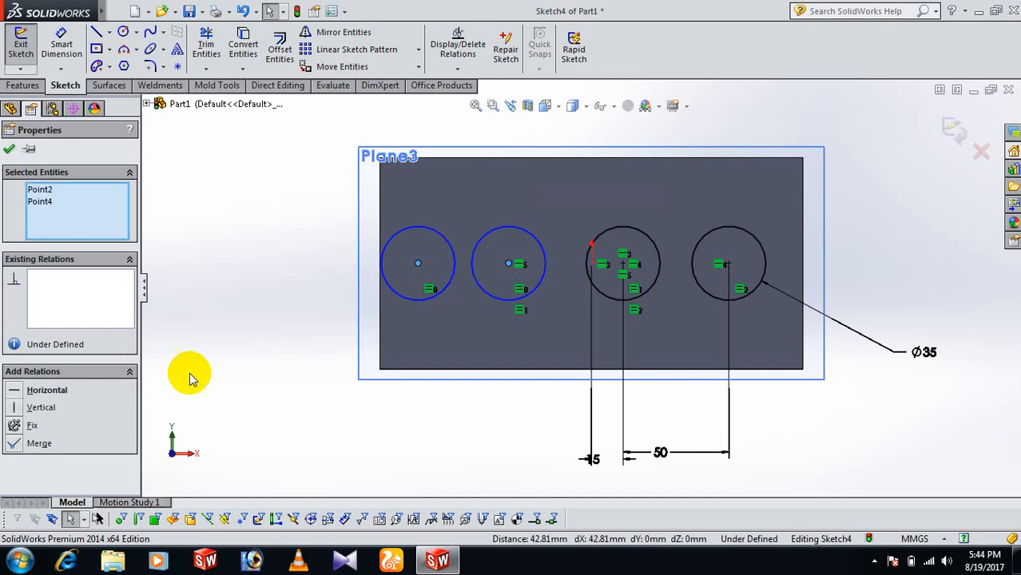
pyautogui.click(14, 391)
pyautogui.click(376, 430)
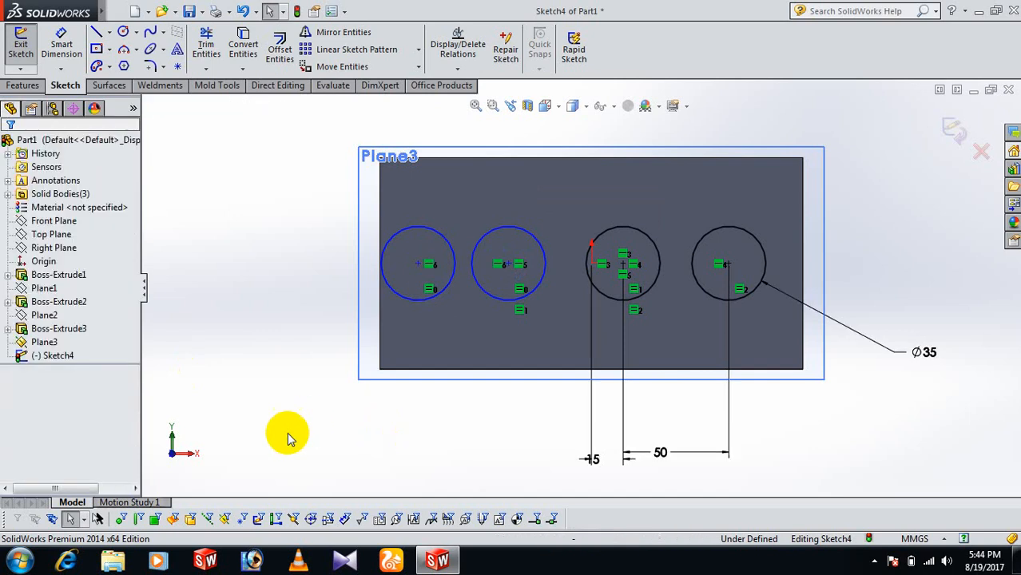
# Step: Dimension the horizontal distance between the centres of the second and third circles as 50 mm
pyautogui.moveTo(261, 427); pyautogui.dragTo(228, 309, button='right')
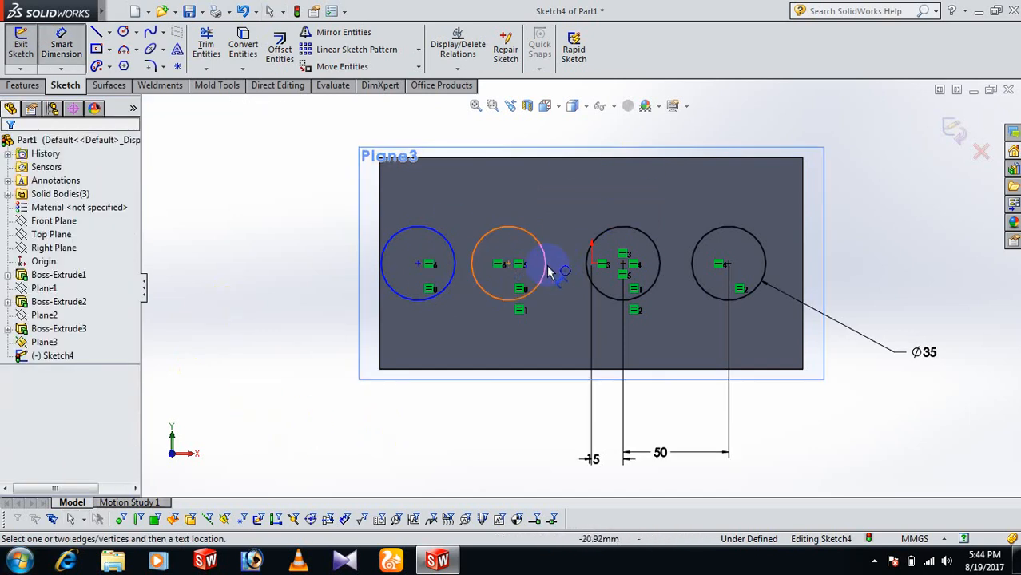
pyautogui.click(510, 265)
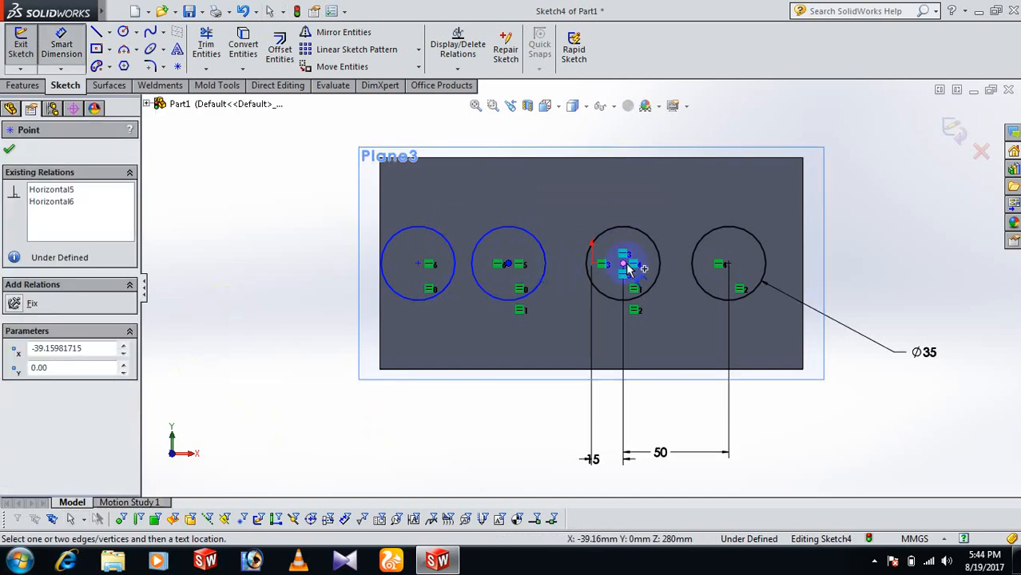
pyautogui.click(624, 264)
pyautogui.click(545, 401)
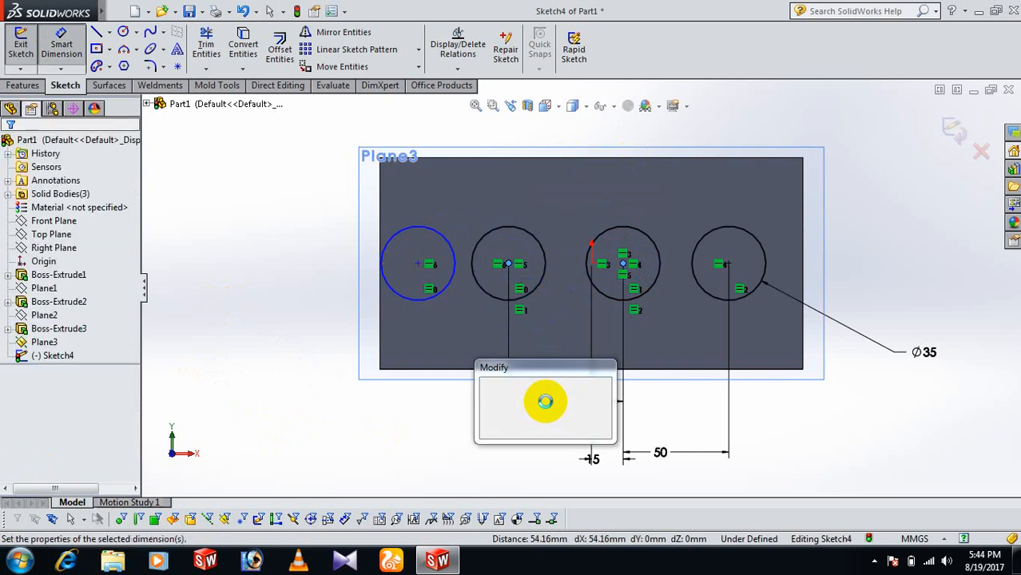
pyautogui.write('50')
pyautogui.press('Return')
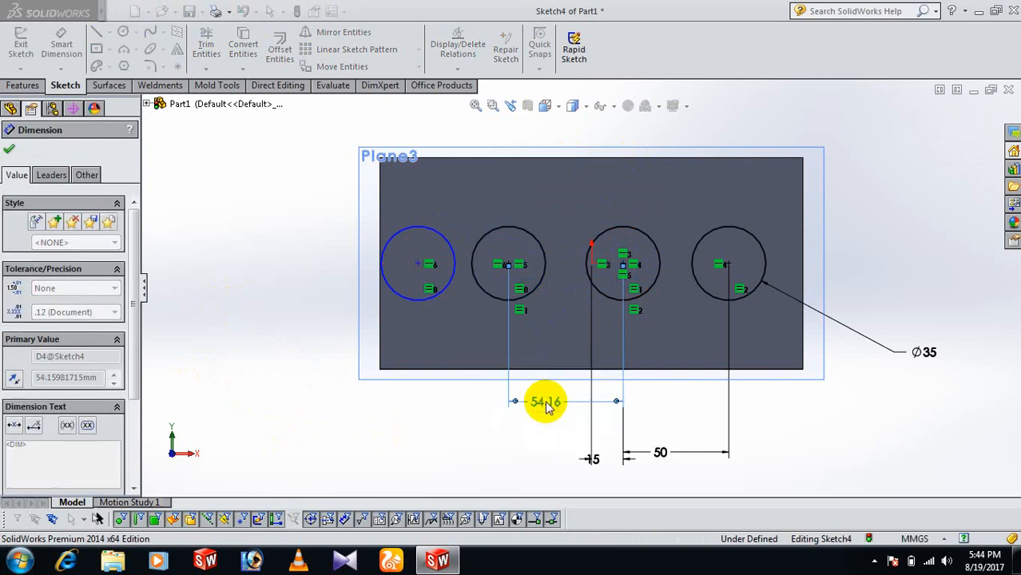
# Step: Dimension the horizontal distance between the centres of the leftmost and second circles as 40 mm
pyautogui.click(421, 266)
pyautogui.click(525, 266)
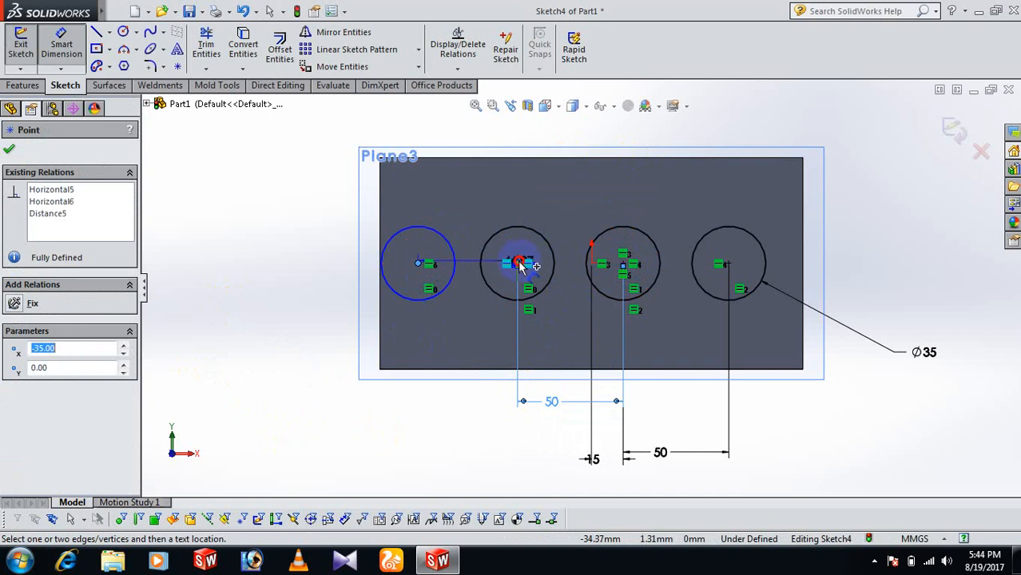
pyautogui.click(453, 436)
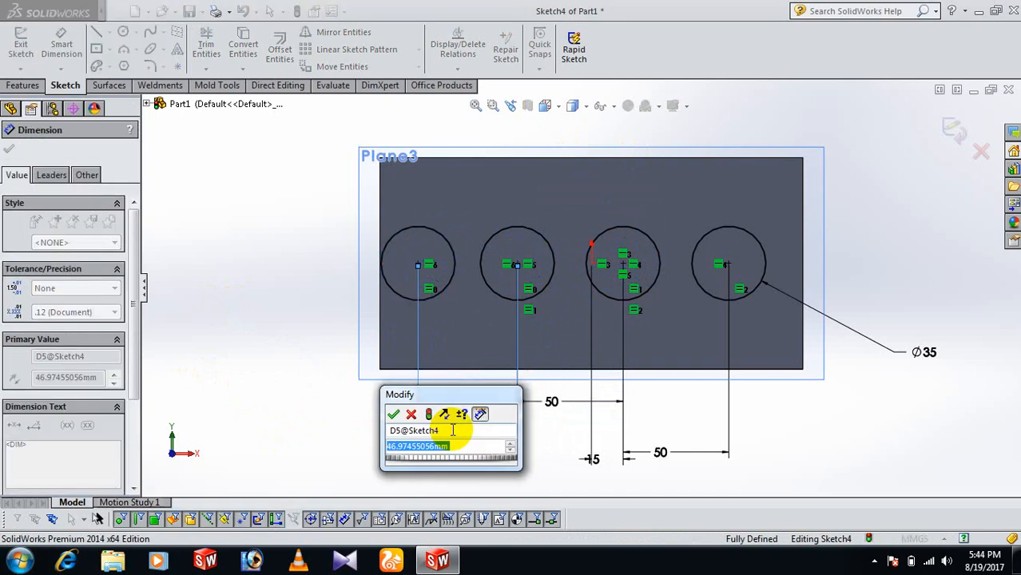
pyautogui.write('40')
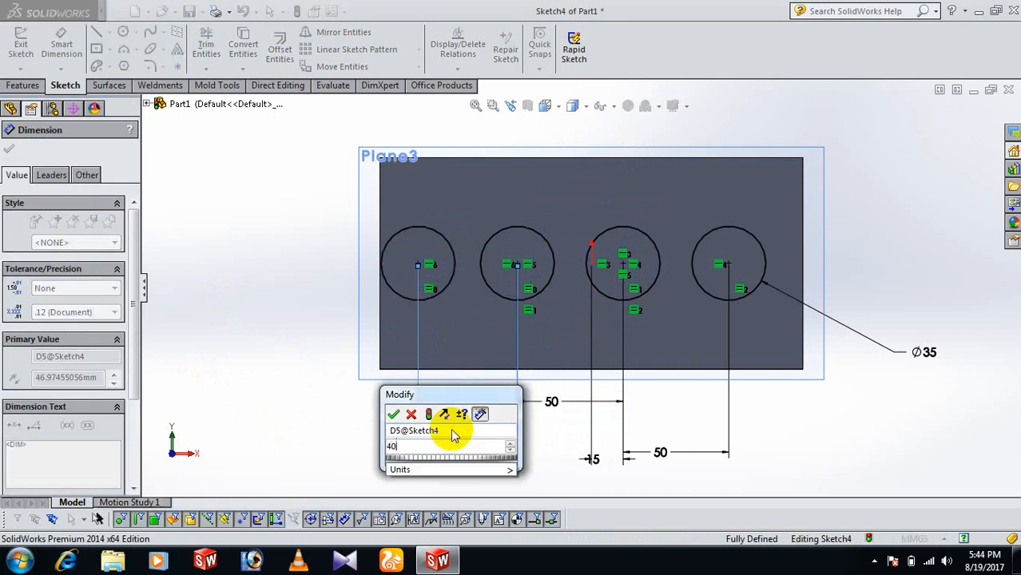
pyautogui.press('Return')
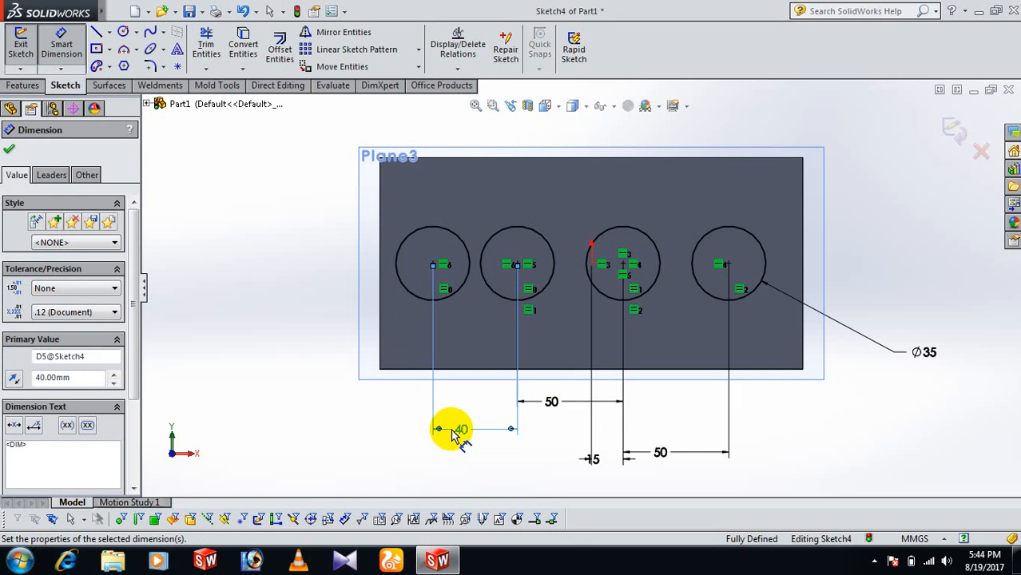
pyautogui.click(10, 152)
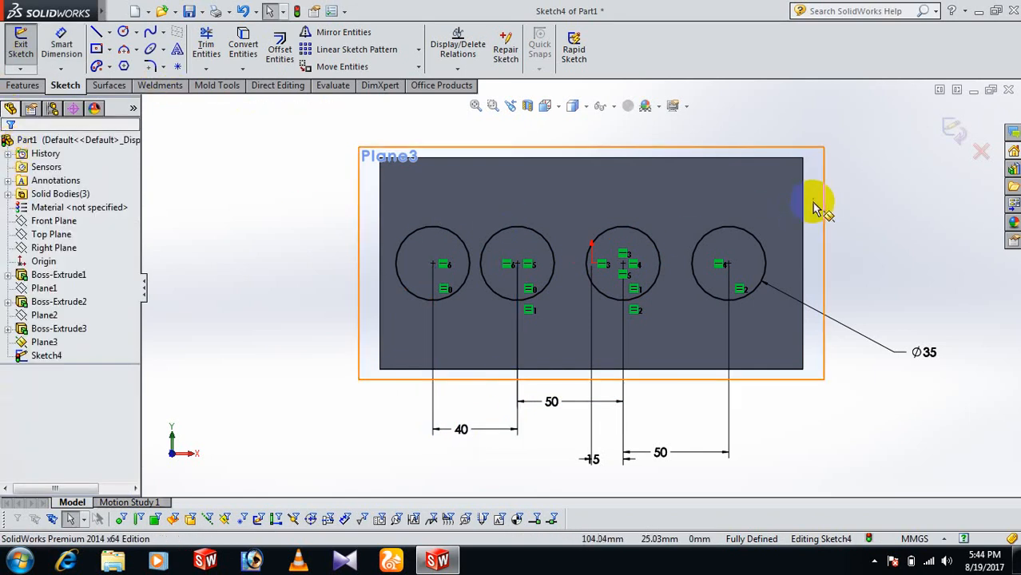
# Step: Set the distance between the third and rightmost circles' centres to 40 mm
pyautogui.doubleClick(662, 454)
pyautogui.write('40')
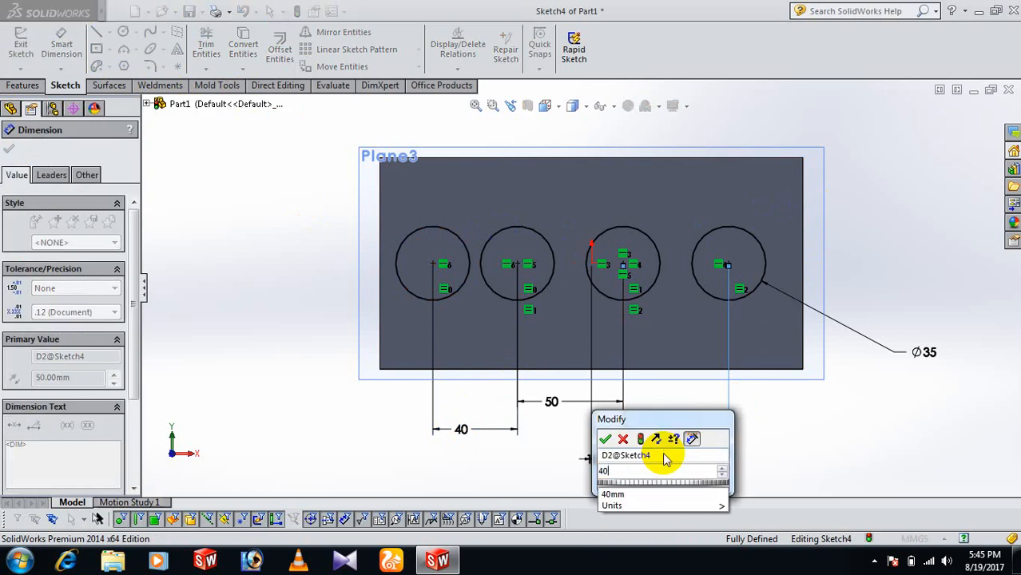
pyautogui.press('Return')
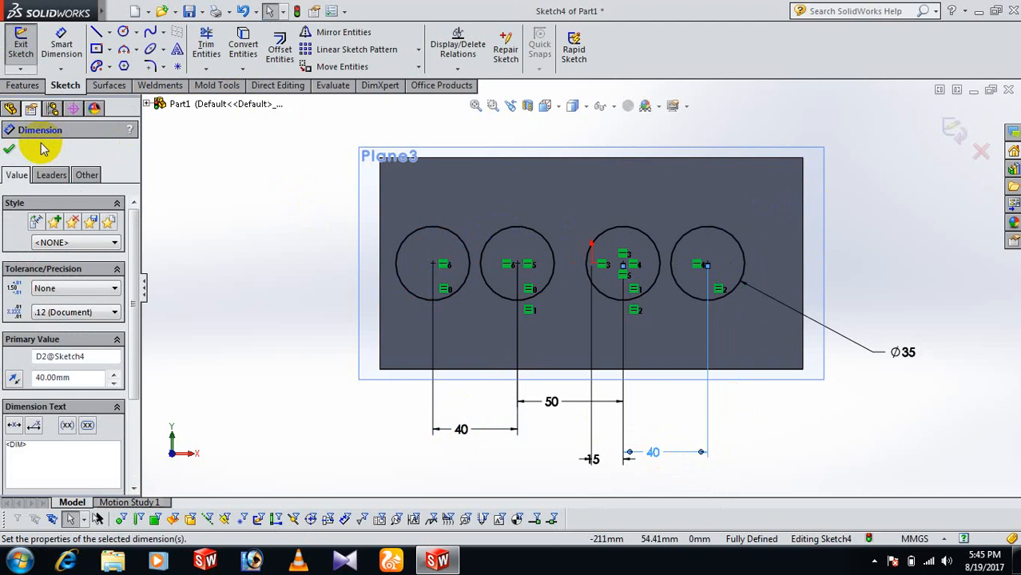
# Step: Start a boss extrusion of the circle sketch and restrict its selected contours to the rightmost circle
pyautogui.click(9, 149)
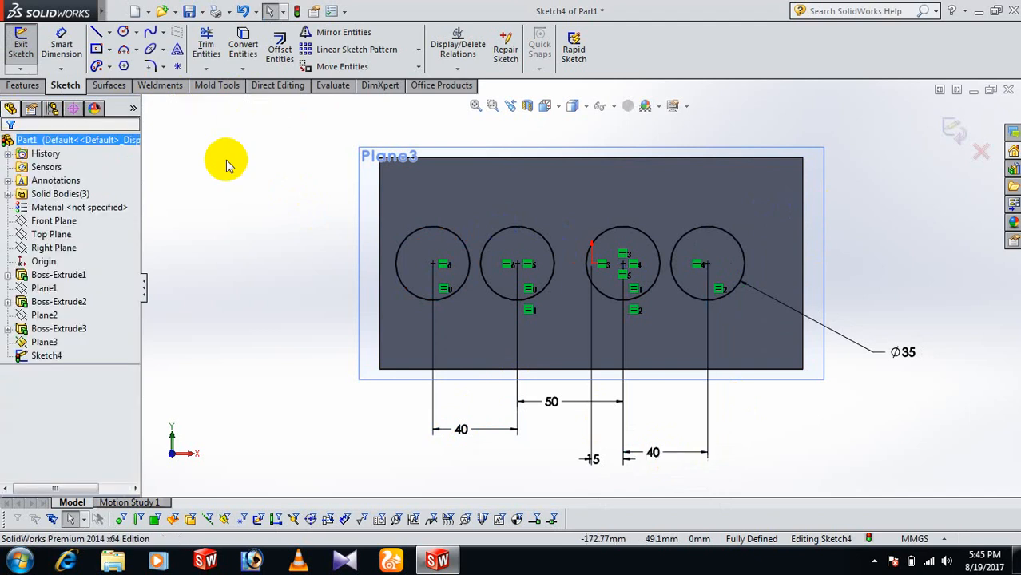
pyautogui.scroll(3, 891, 242)
pyautogui.moveTo(892, 241)
pyautogui.mouseDown(button='middle')
pyautogui.moveTo(783, 367)
pyautogui.moveTo(852, 331)
pyautogui.mouseUp(button='middle')
pyautogui.click(24, 84)
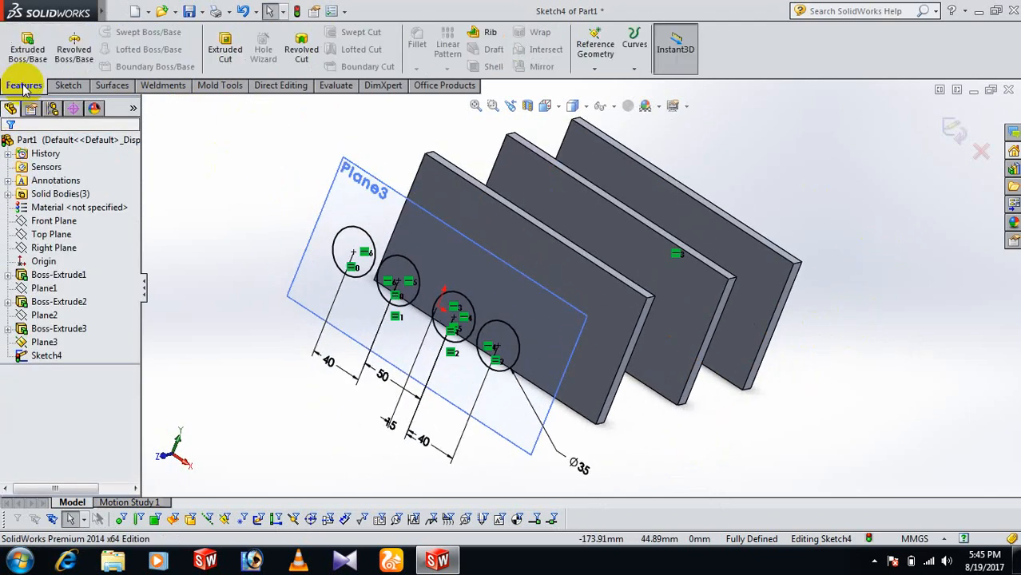
pyautogui.click(28, 63)
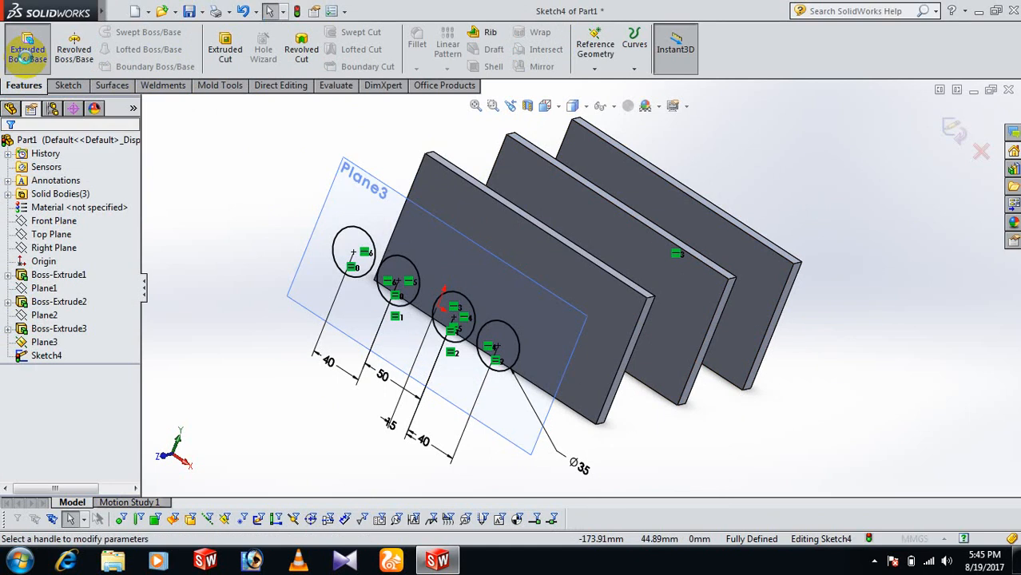
pyautogui.moveTo(237, 304); pyautogui.dragTo(186, 344, button='middle')
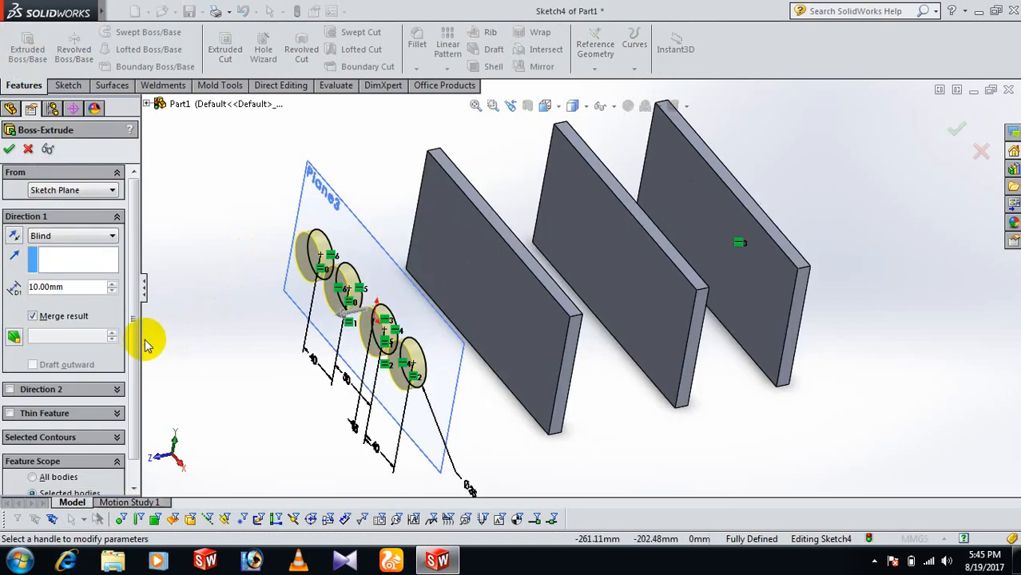
pyautogui.scroll(-2, 137, 342)
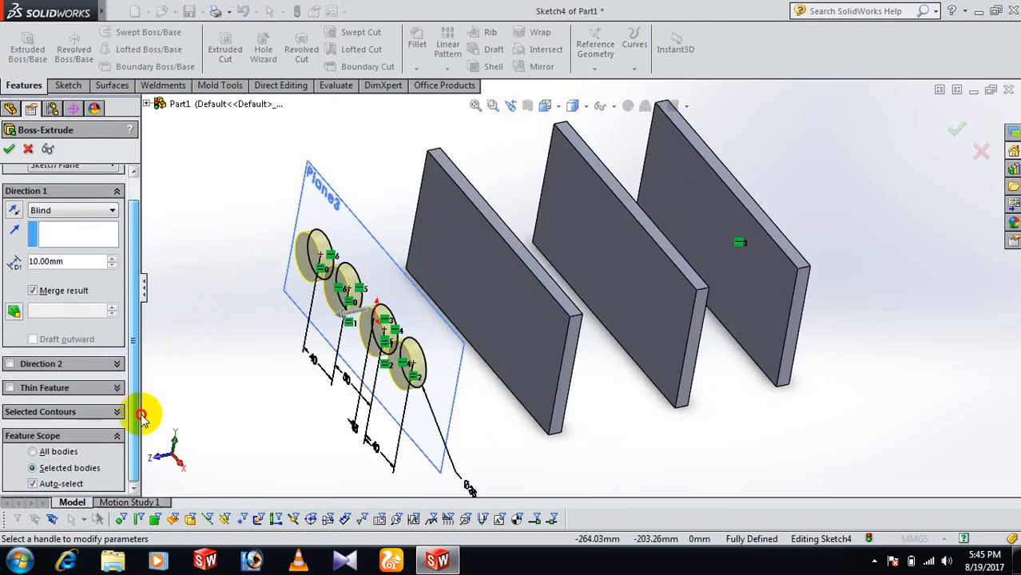
pyautogui.click(31, 412)
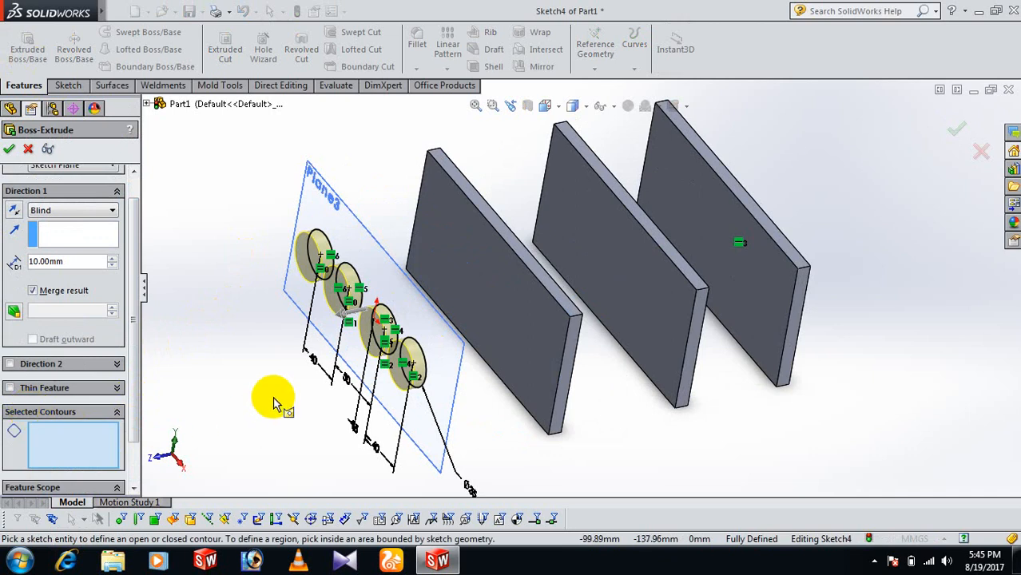
pyautogui.scroll(-2, 274, 404)
pyautogui.scroll(-2, 297, 399)
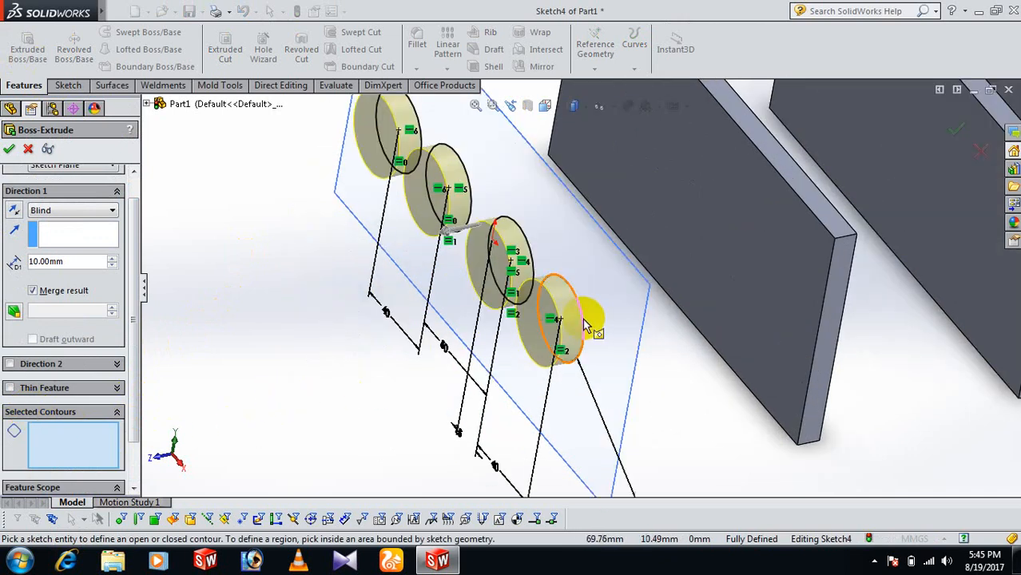
pyautogui.click(584, 321)
# Step: Extrude the rightmost circle Through All in the reversed direction so the rod runs through the three plates
pyautogui.scroll(3, 657, 369)
pyautogui.moveTo(649, 363); pyautogui.dragTo(625, 373, button='middle')
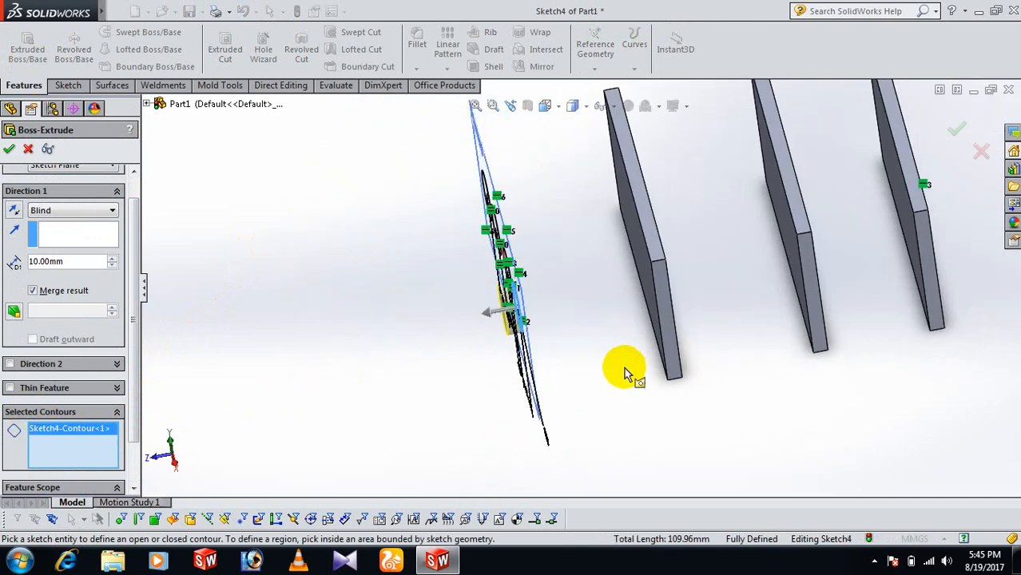
pyautogui.click(13, 212)
pyautogui.click(111, 212)
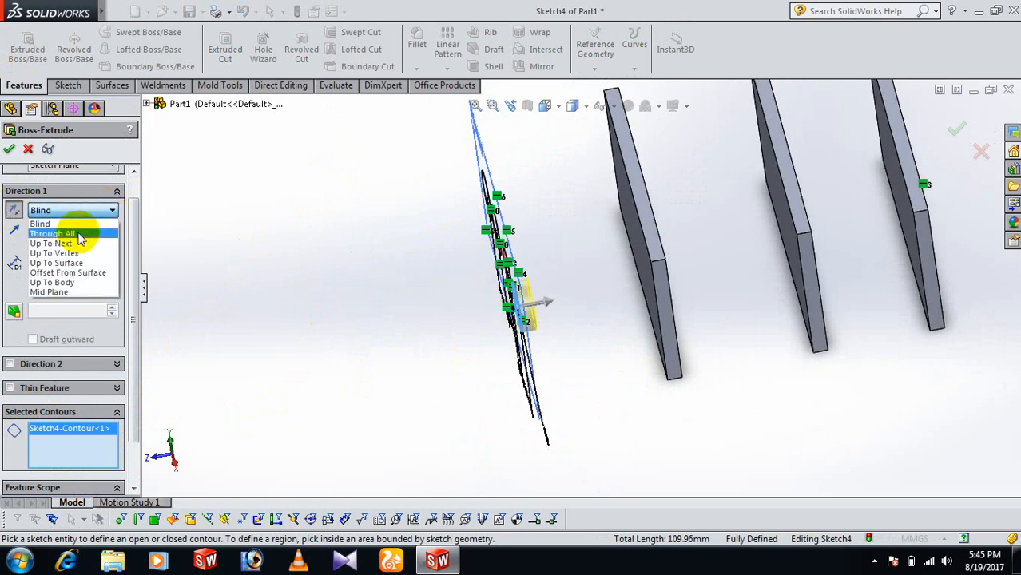
pyautogui.click(79, 234)
pyautogui.scroll(2, 835, 388)
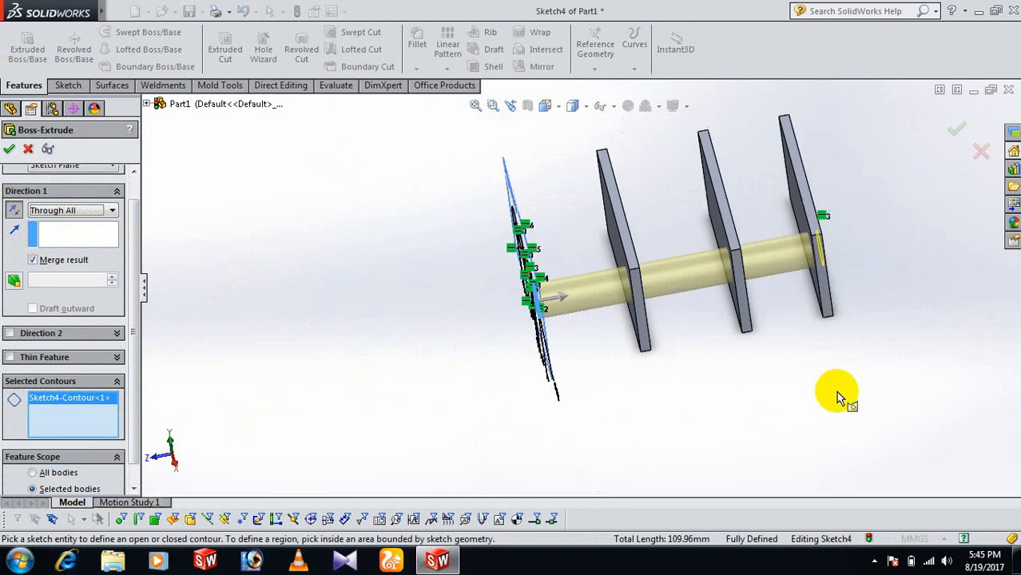
pyautogui.moveTo(827, 380)
pyautogui.mouseDown(button='middle')
pyautogui.moveTo(770, 401)
pyautogui.moveTo(358, 319)
pyautogui.mouseUp(button='middle')
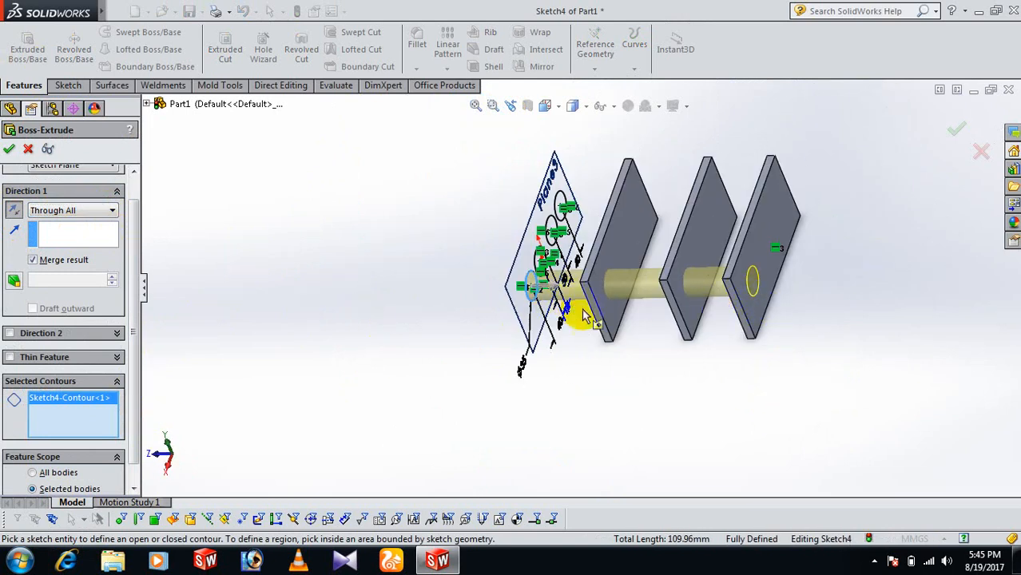
pyautogui.moveTo(718, 344); pyautogui.dragTo(711, 339, button='middle')
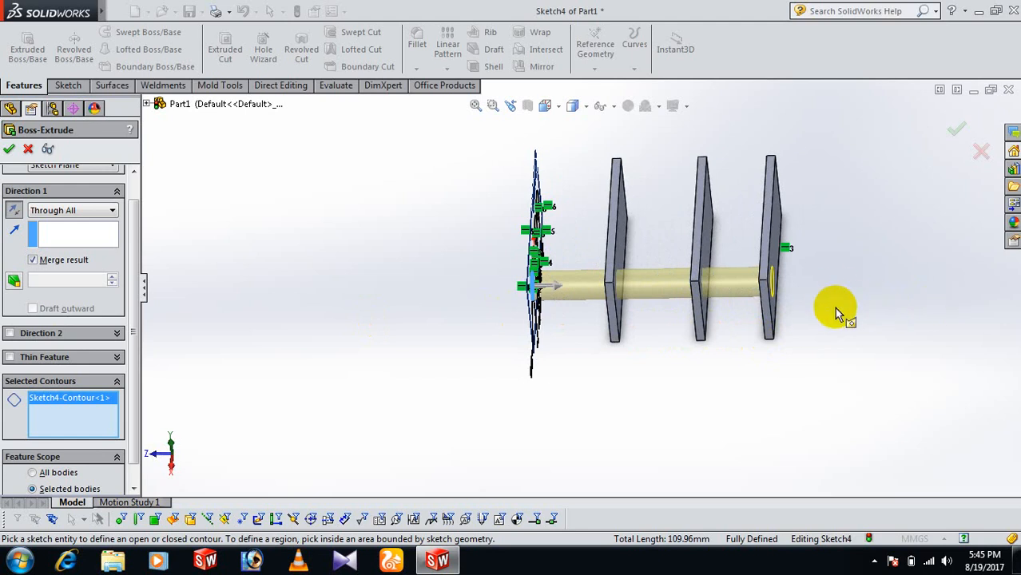
pyautogui.moveTo(836, 307); pyautogui.dragTo(843, 331, button='middle')
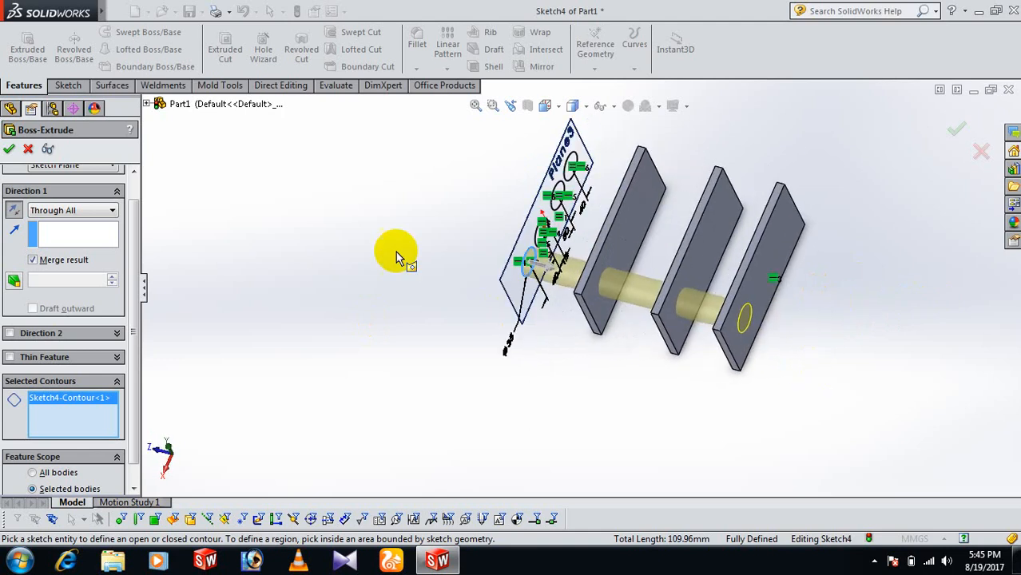
pyautogui.click(10, 153)
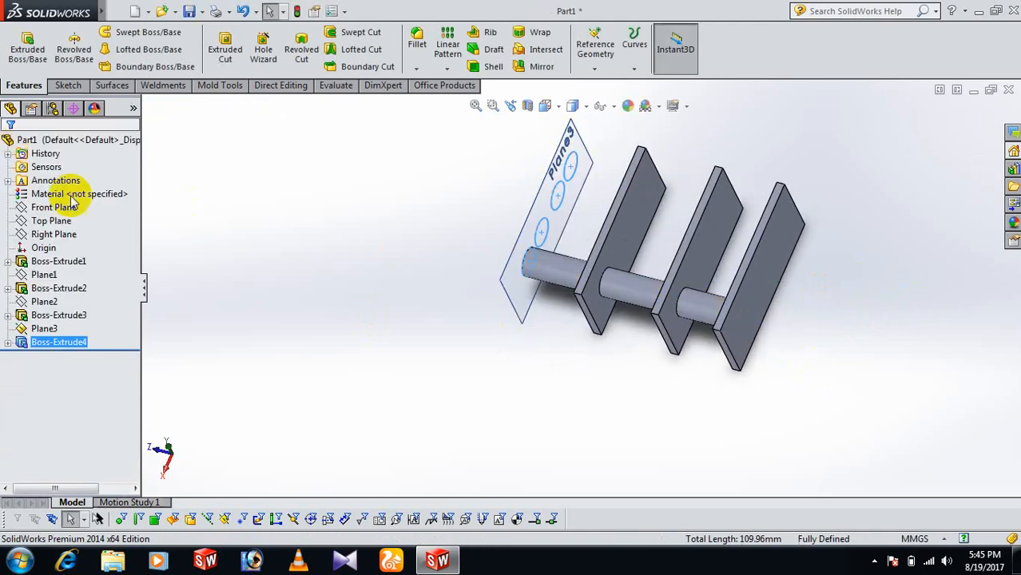
# Step: Look through the sketches under the second and third plates' extrusions for the one containing the circles
pyautogui.moveTo(250, 306); pyautogui.dragTo(376, 333, button='middle')
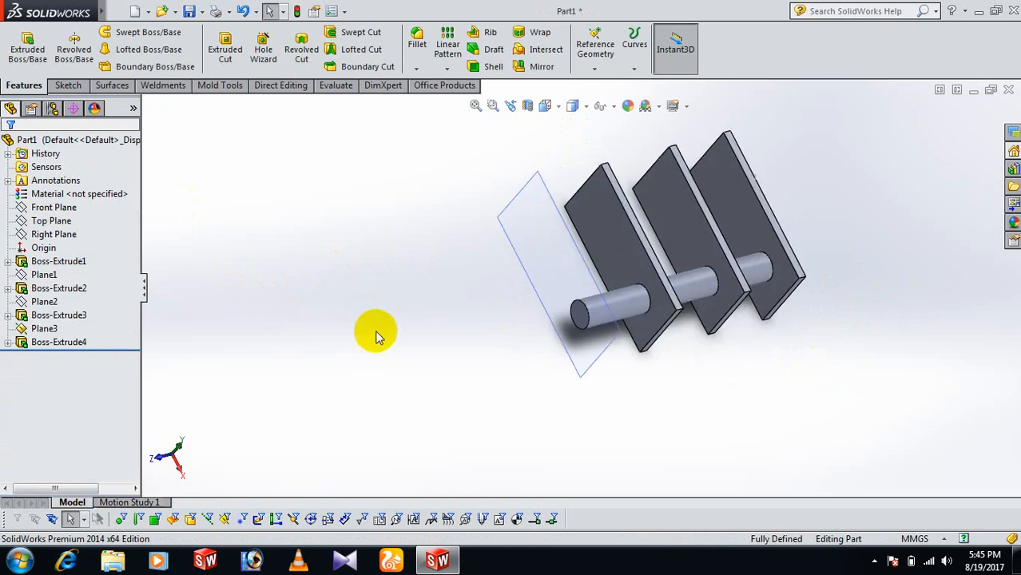
pyautogui.click(24, 316)
pyautogui.click(7, 316)
pyautogui.click(64, 329)
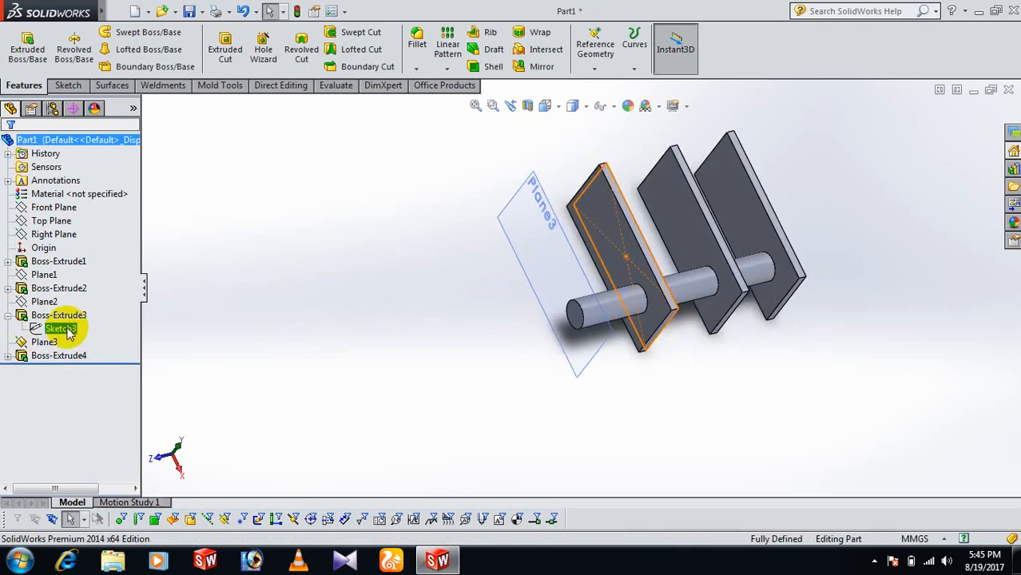
pyautogui.click(361, 353)
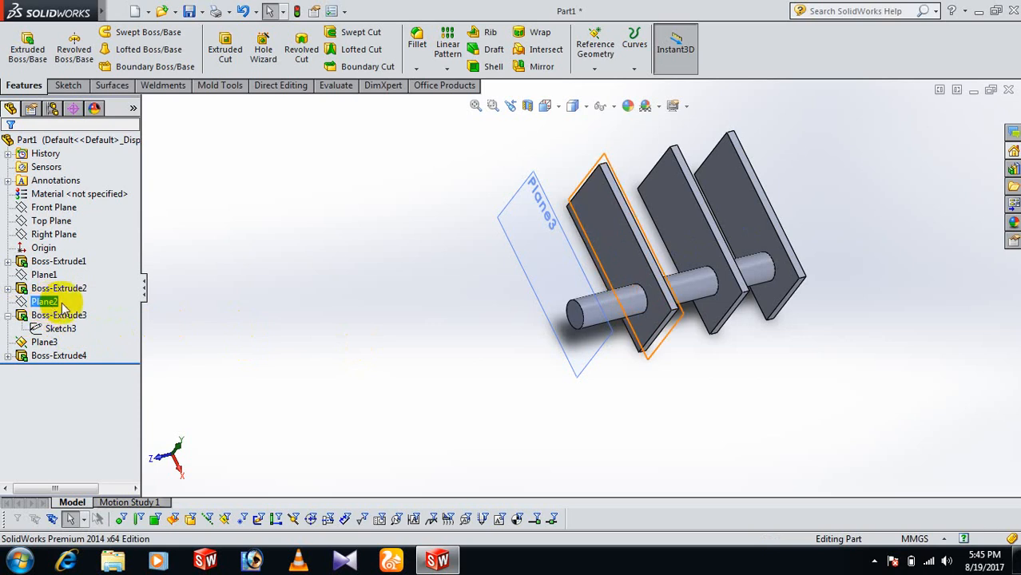
pyautogui.click(8, 289)
pyautogui.click(60, 301)
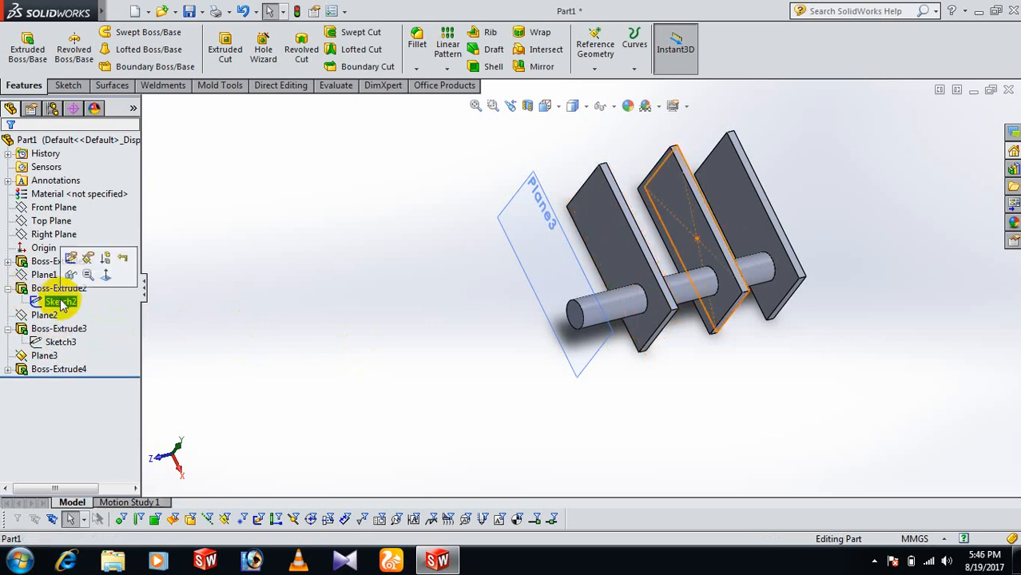
pyautogui.moveTo(445, 352); pyautogui.dragTo(396, 337, button='middle')
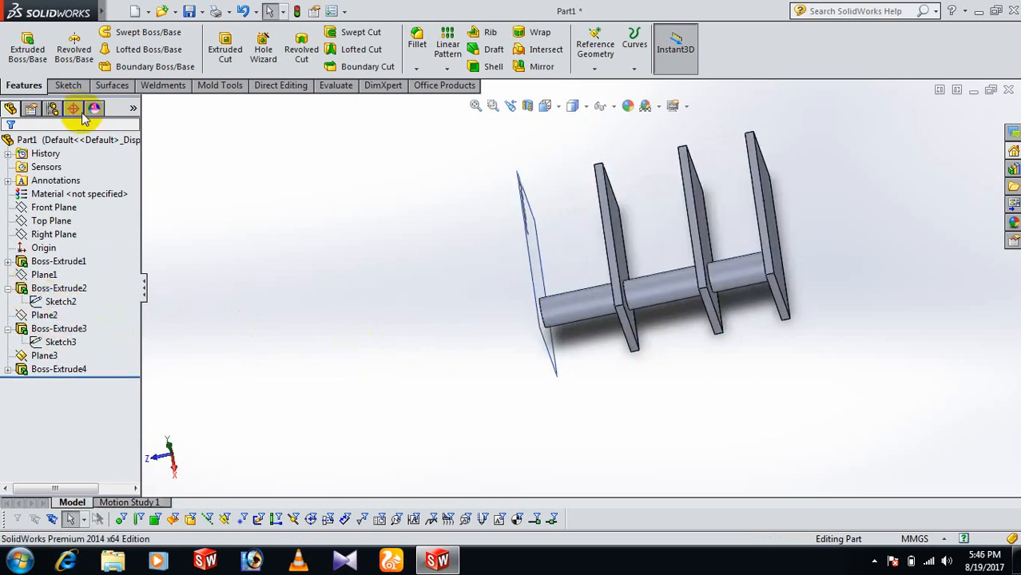
pyautogui.click(28, 58)
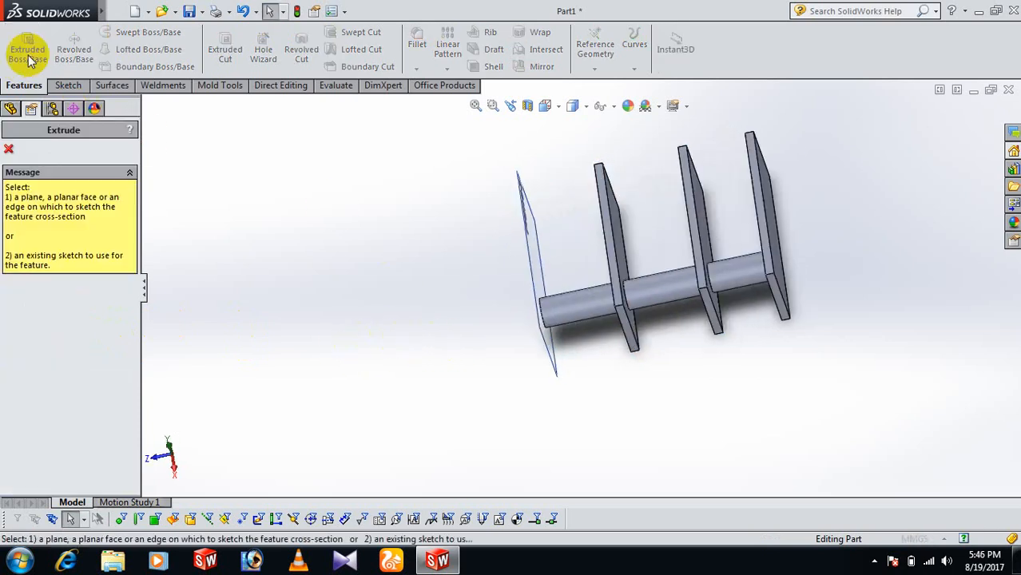
pyautogui.click(9, 152)
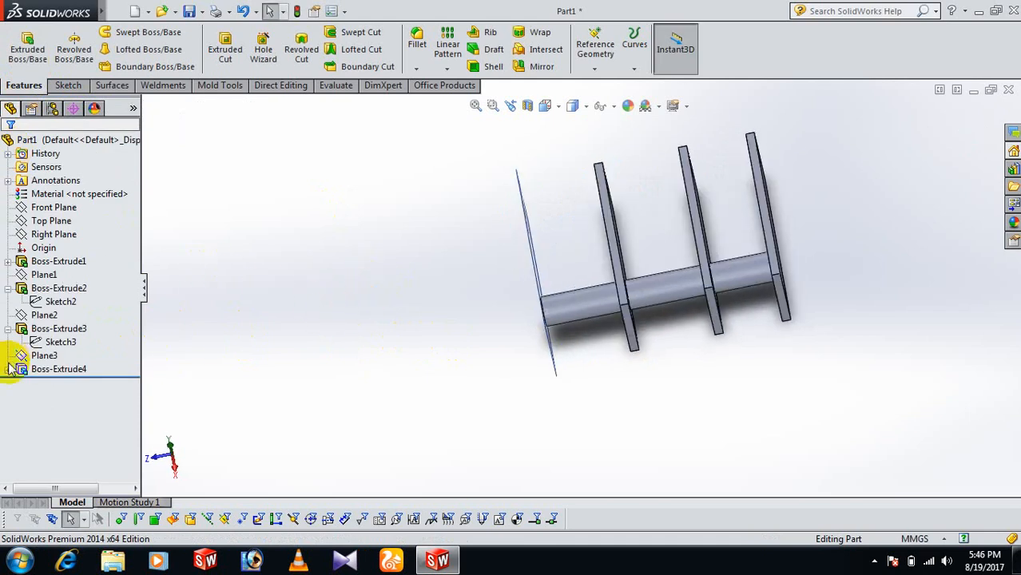
# Step: Start a new boss extrusion from Sketch4 under Boss-Extrude4 and pick the third circle from the left as its contour
pyautogui.click(64, 382)
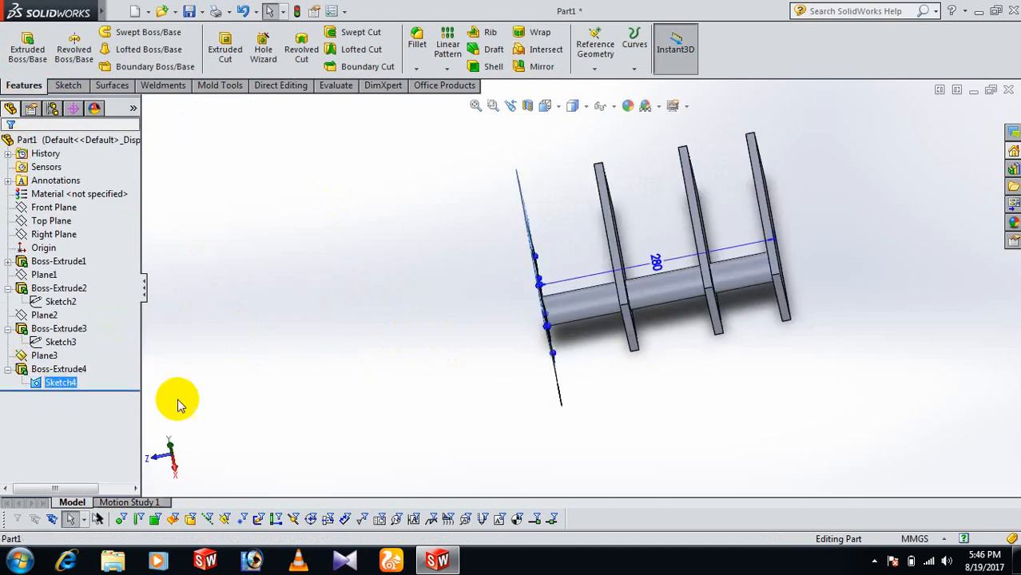
pyautogui.moveTo(325, 396)
pyautogui.mouseDown(button='middle')
pyautogui.moveTo(405, 309)
pyautogui.moveTo(387, 363)
pyautogui.mouseUp(button='middle')
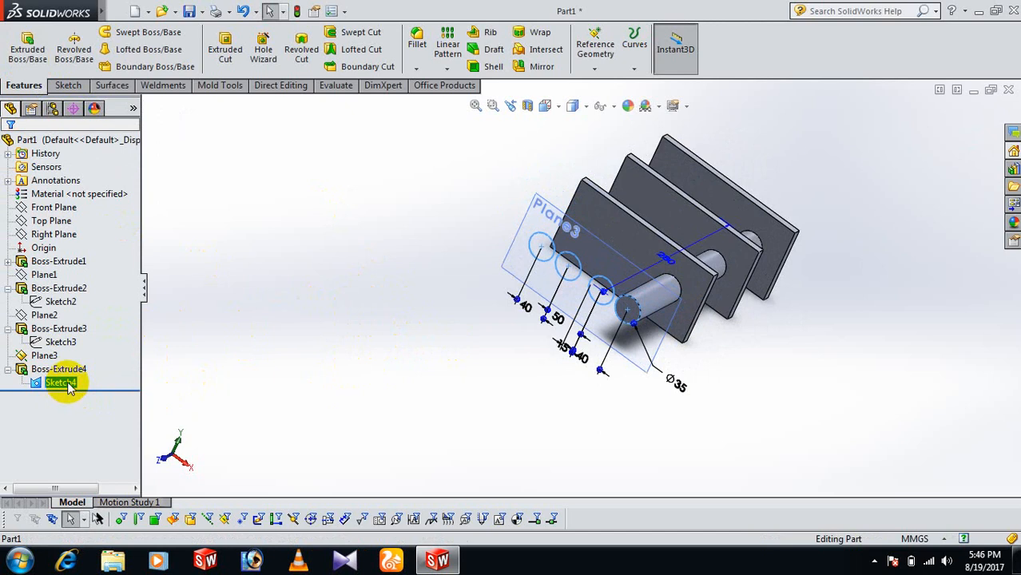
pyautogui.keyDown('ctrl'); pyautogui.click(74, 372); pyautogui.keyUp('ctrl')
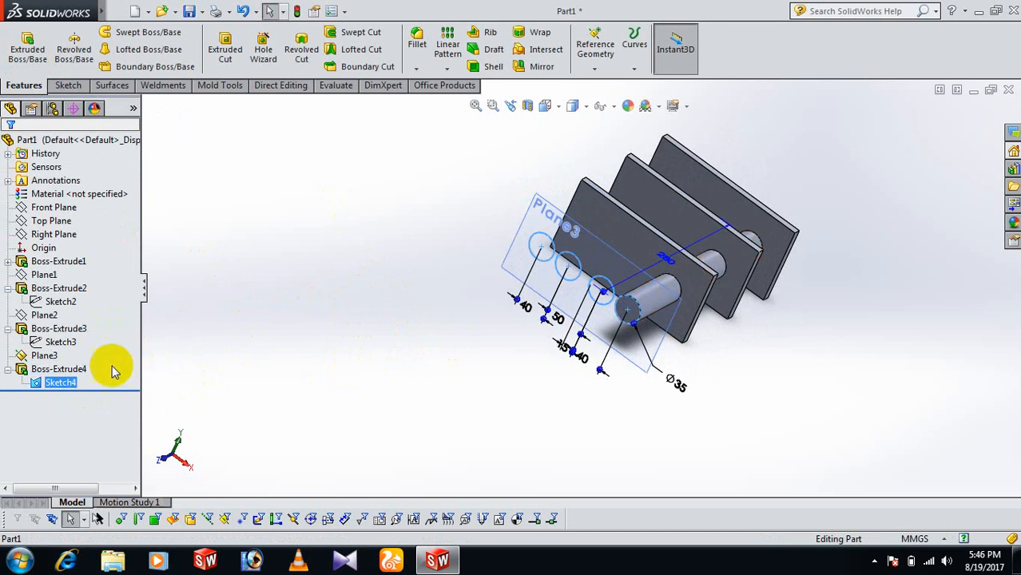
pyautogui.click(66, 384)
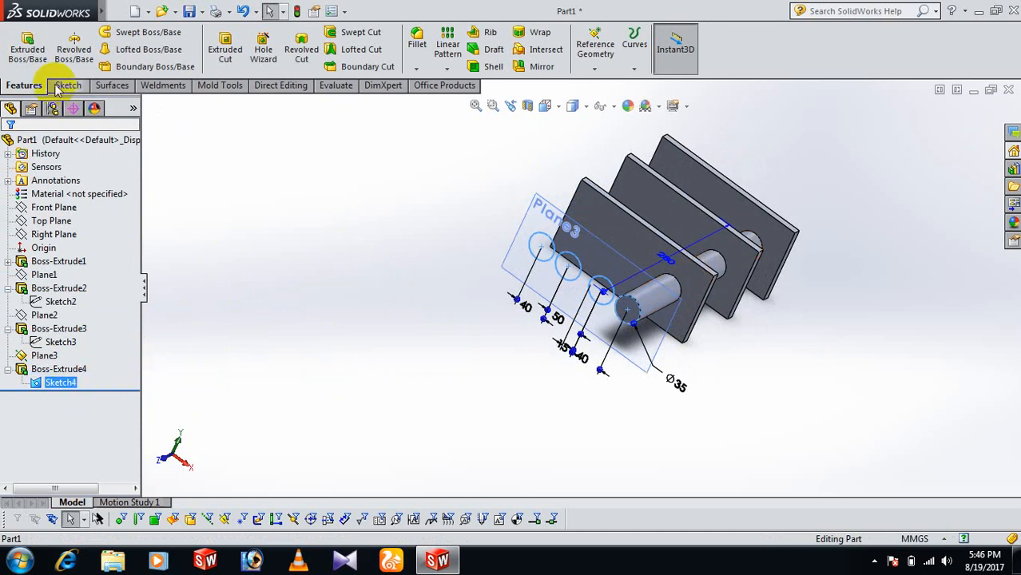
pyautogui.click(28, 47)
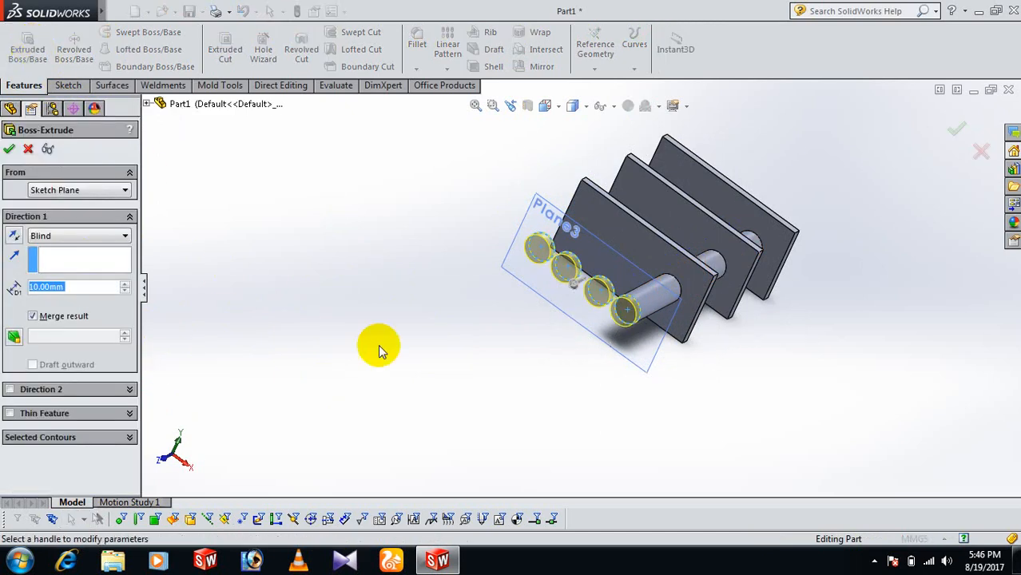
pyautogui.moveTo(375, 343); pyautogui.dragTo(392, 374, button='middle')
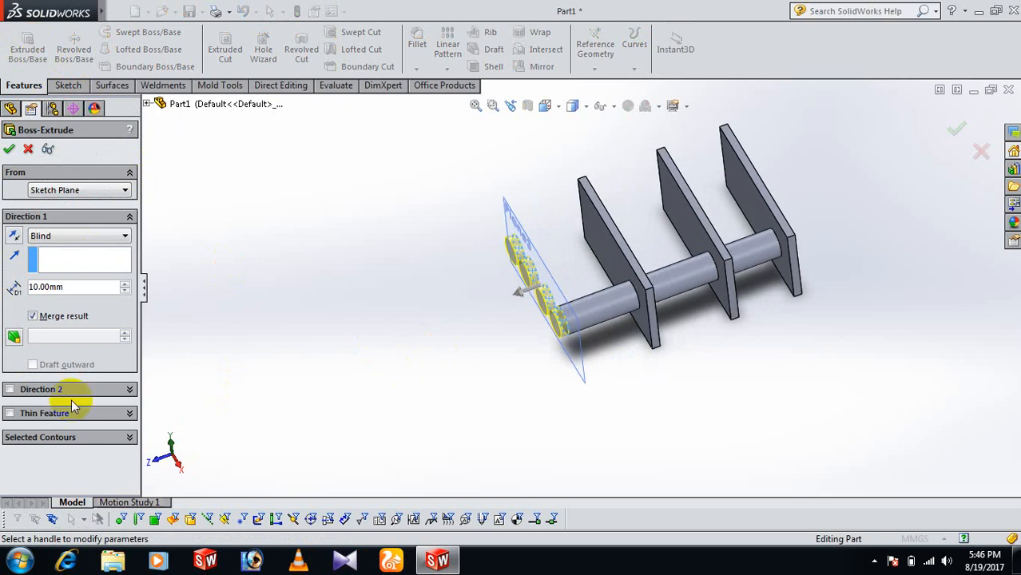
pyautogui.click(36, 440)
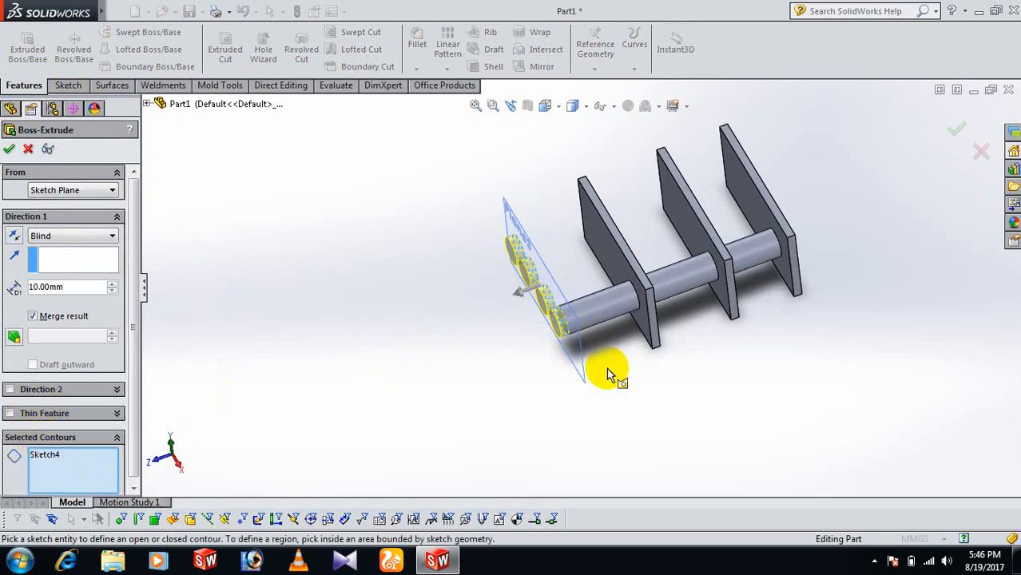
pyautogui.moveTo(604, 369); pyautogui.dragTo(650, 349, button='middle')
pyautogui.scroll(-4, 616, 320)
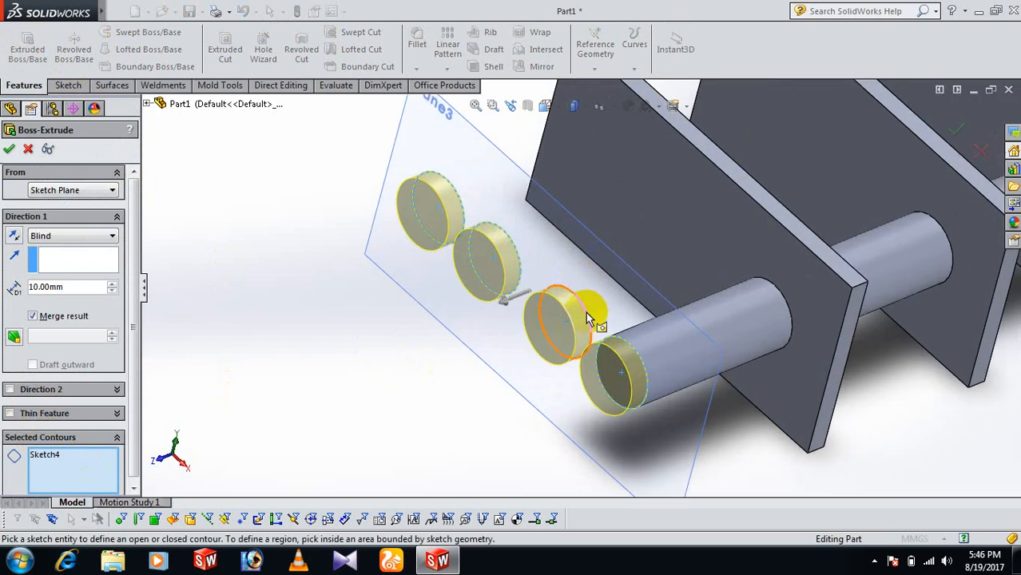
pyautogui.click(587, 318)
# Step: Extrude the third circle Up To Next in the reversed direction so the rod ends at the nearest plate
pyautogui.scroll(5, 477, 344)
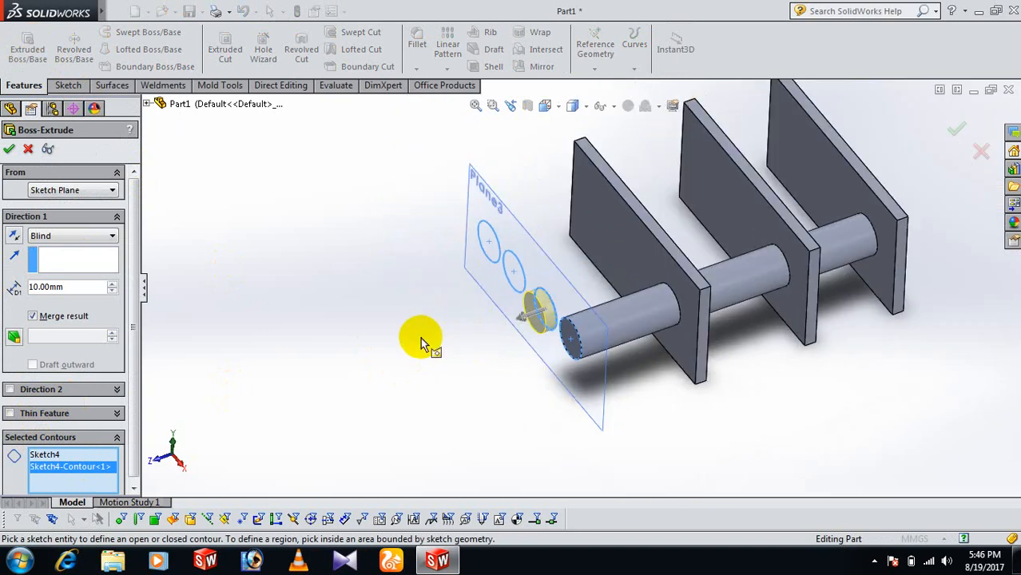
pyautogui.click(12, 238)
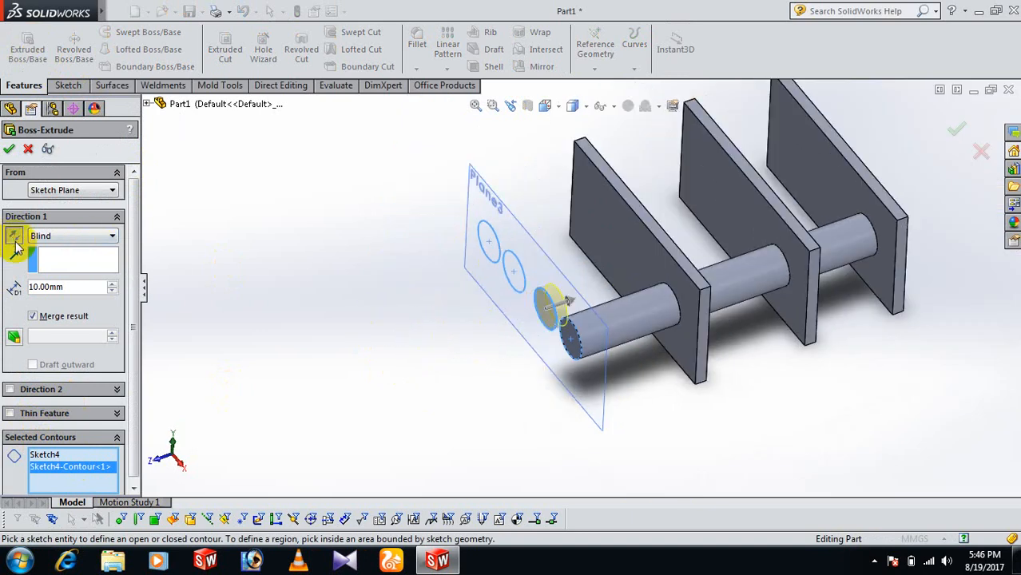
pyautogui.click(114, 236)
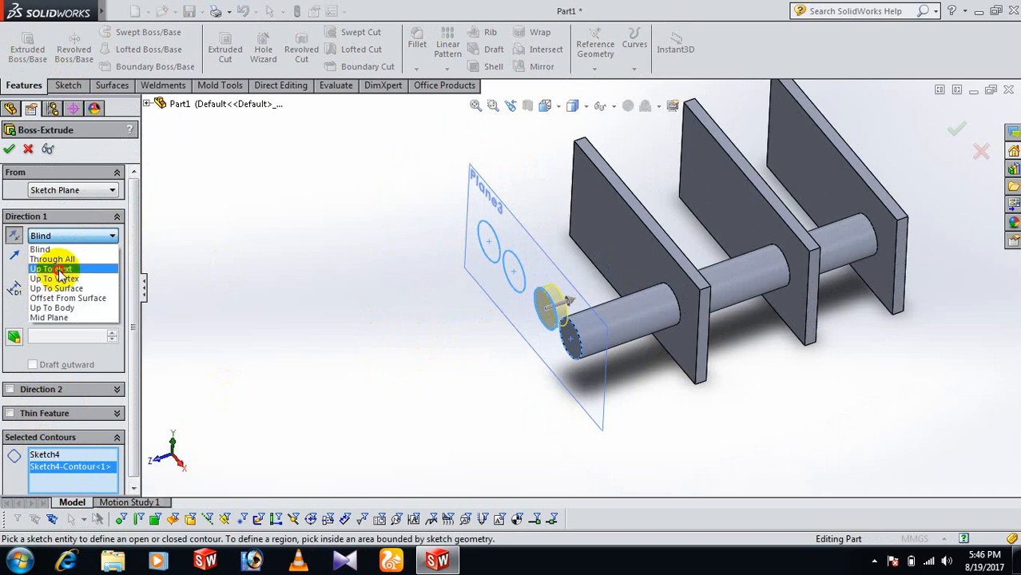
pyautogui.click(50, 269)
pyautogui.moveTo(775, 456); pyautogui.dragTo(660, 425, button='middle')
pyautogui.scroll(-3, 631, 311)
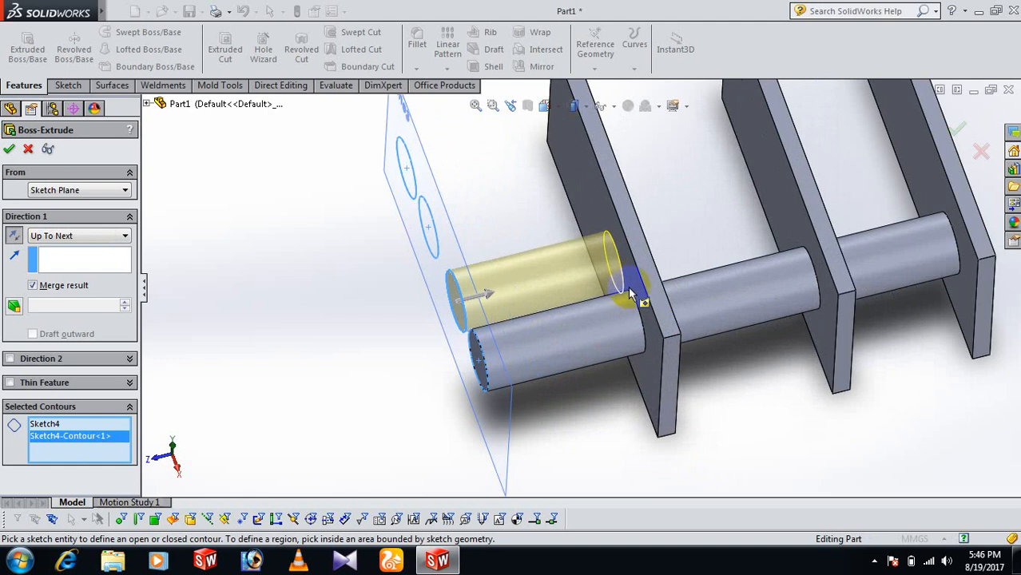
pyautogui.click(9, 149)
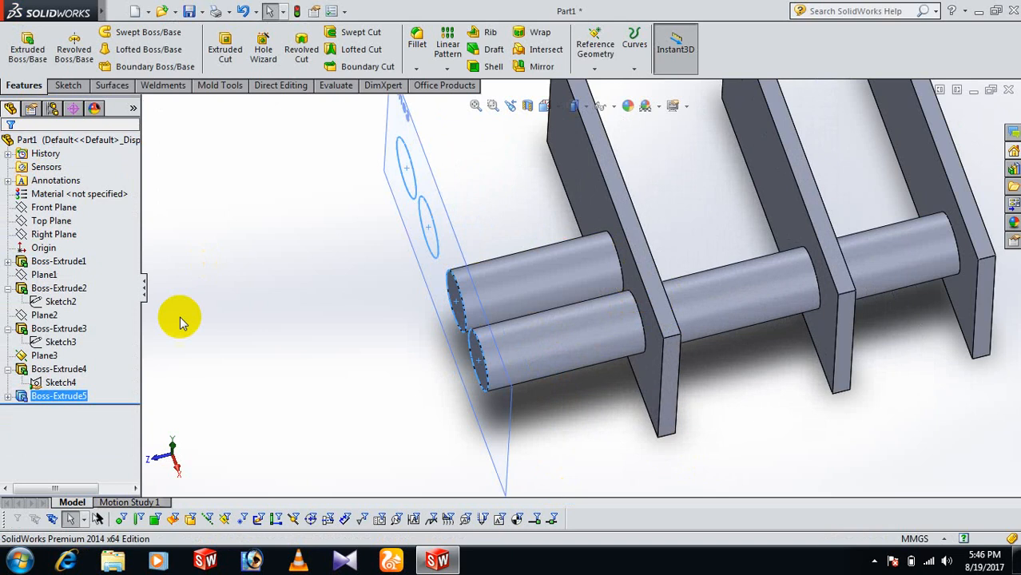
# Step: Start a boss extrusion from Sketch4 and pick the second circle from the left as its contour
pyautogui.click(63, 383)
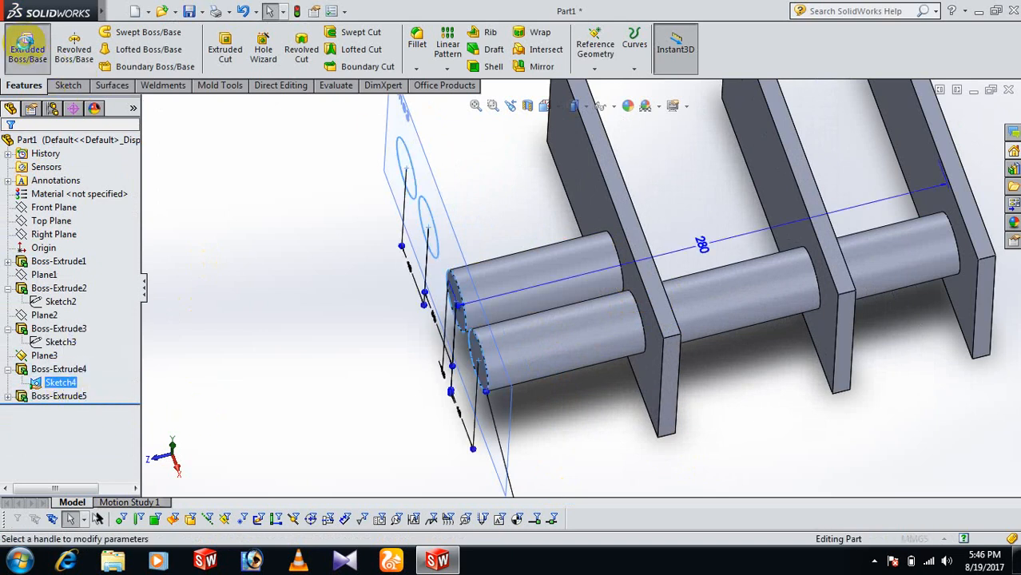
pyautogui.click(26, 44)
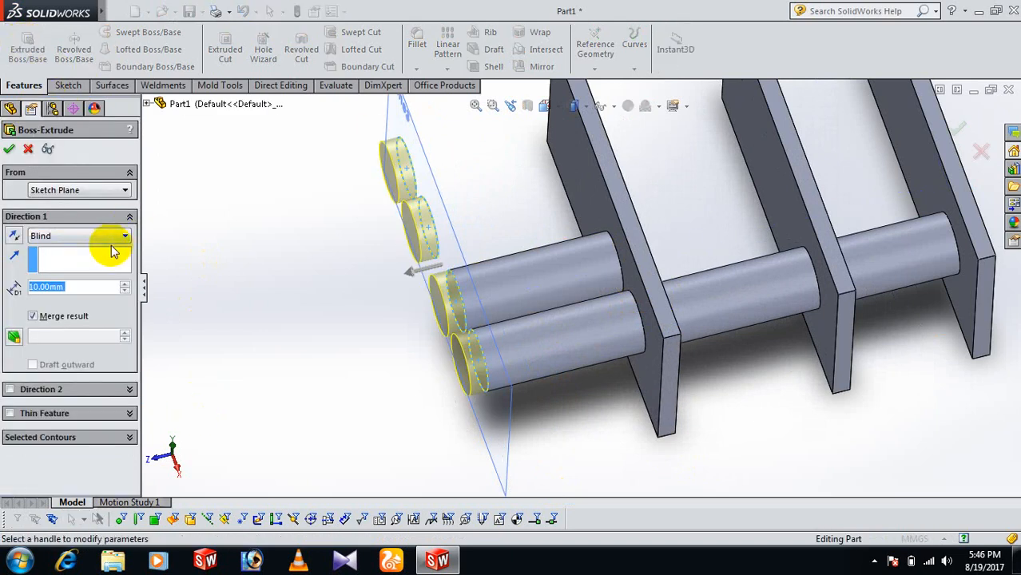
pyautogui.click(55, 438)
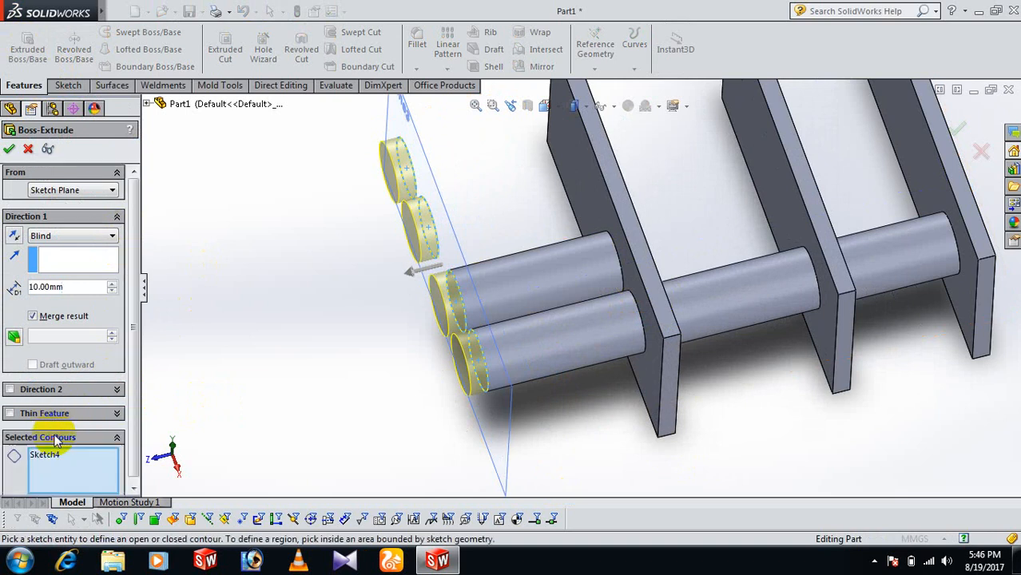
pyautogui.scroll(-2, 485, 239)
pyautogui.click(491, 239)
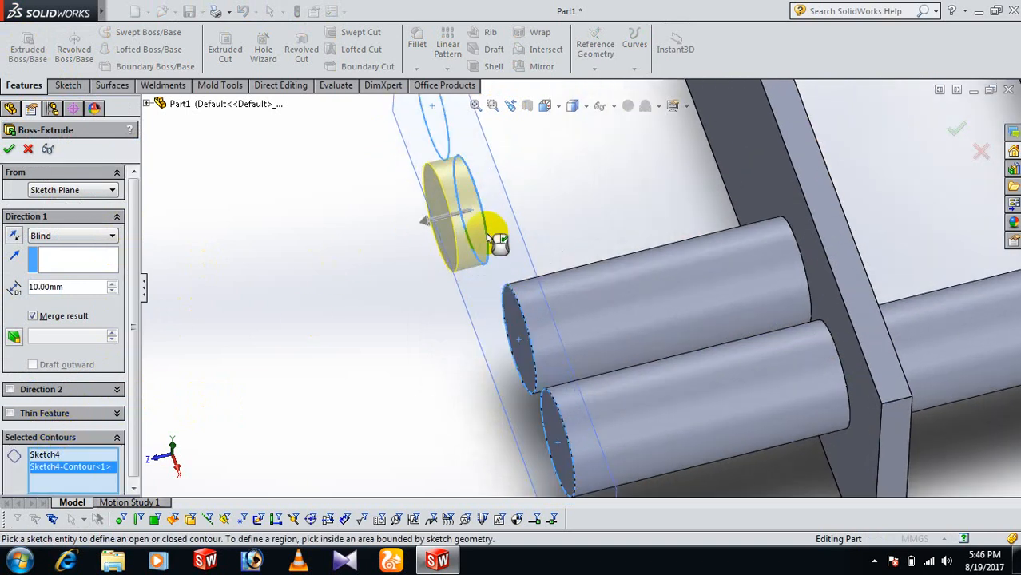
# Step: Extrude the second circle Up To Surface in the reversed direction, ending at the middle plate's face that faces the sketch plane
pyautogui.scroll(3, 485, 230)
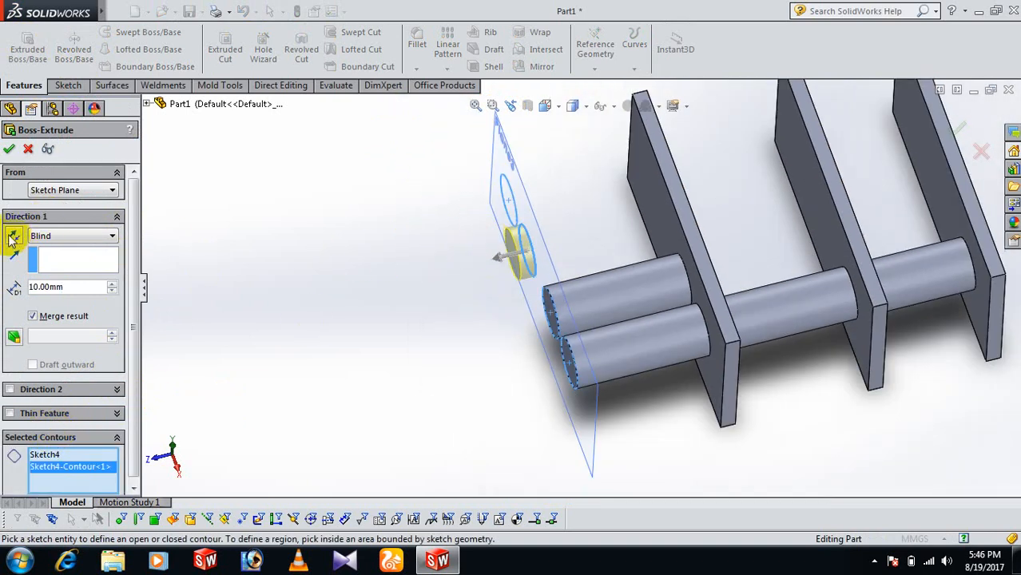
pyautogui.click(13, 239)
pyautogui.click(110, 235)
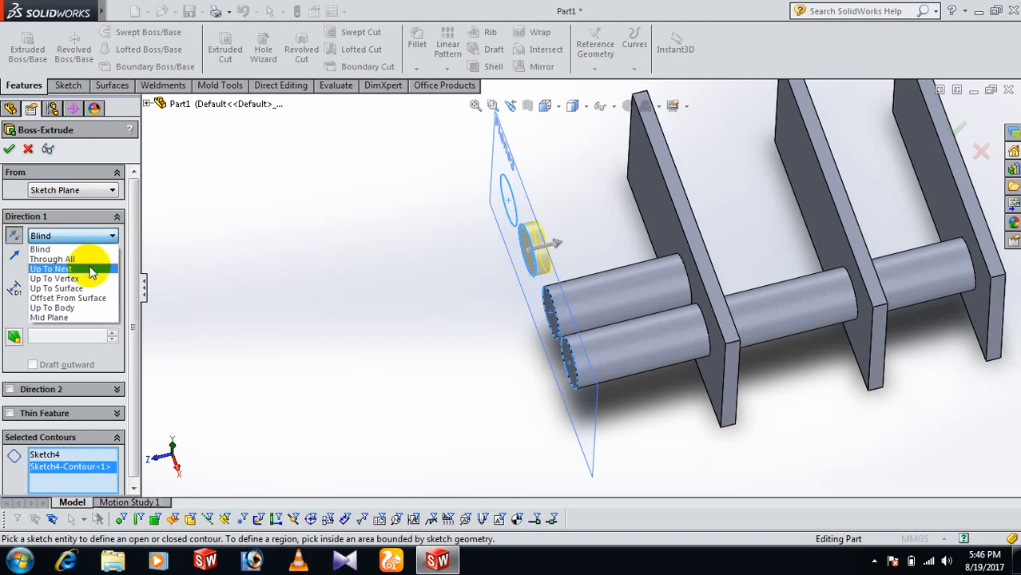
pyautogui.click(83, 289)
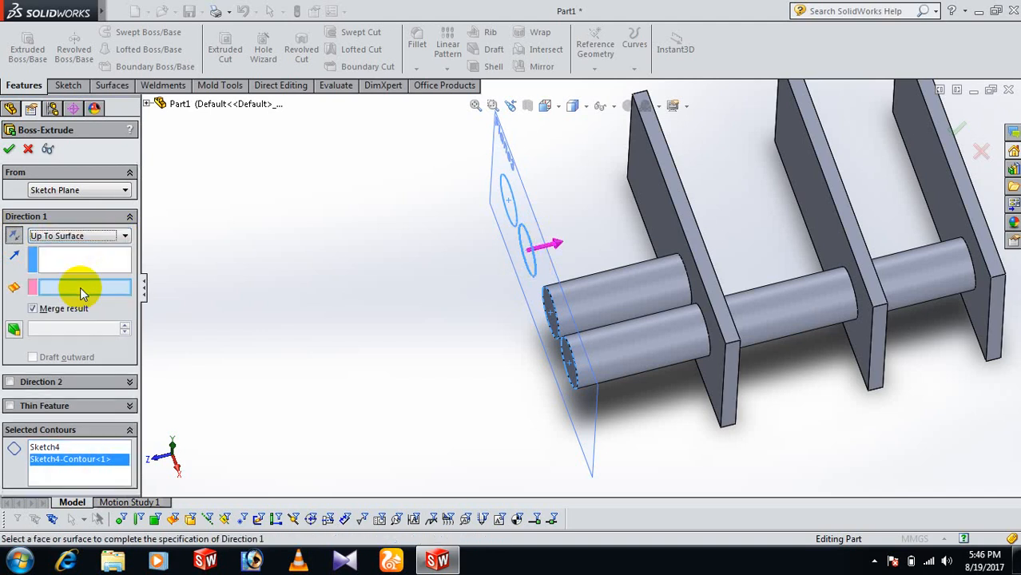
pyautogui.scroll(3, 399, 272)
pyautogui.scroll(-2, 749, 254)
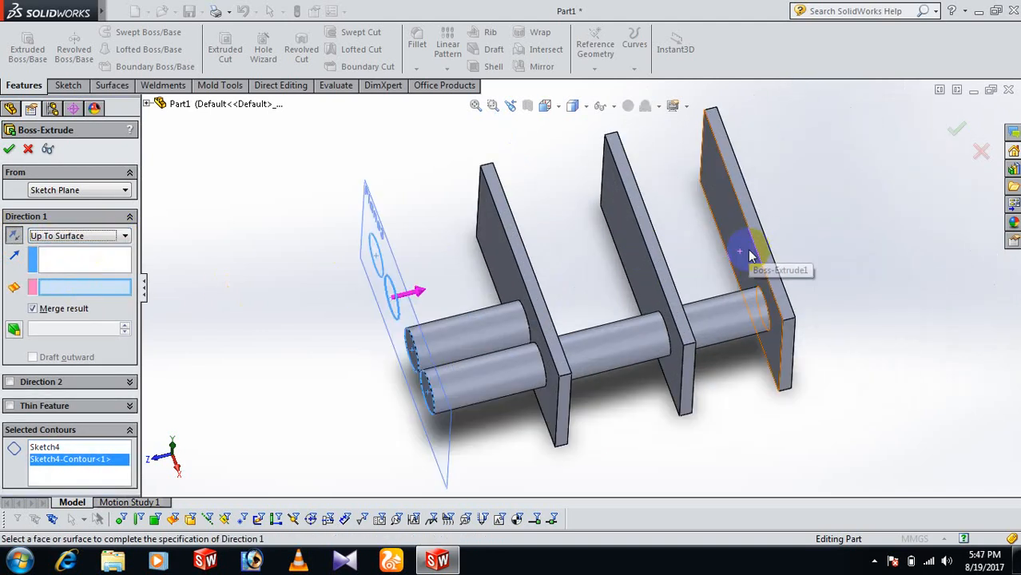
pyautogui.scroll(-3, 631, 272)
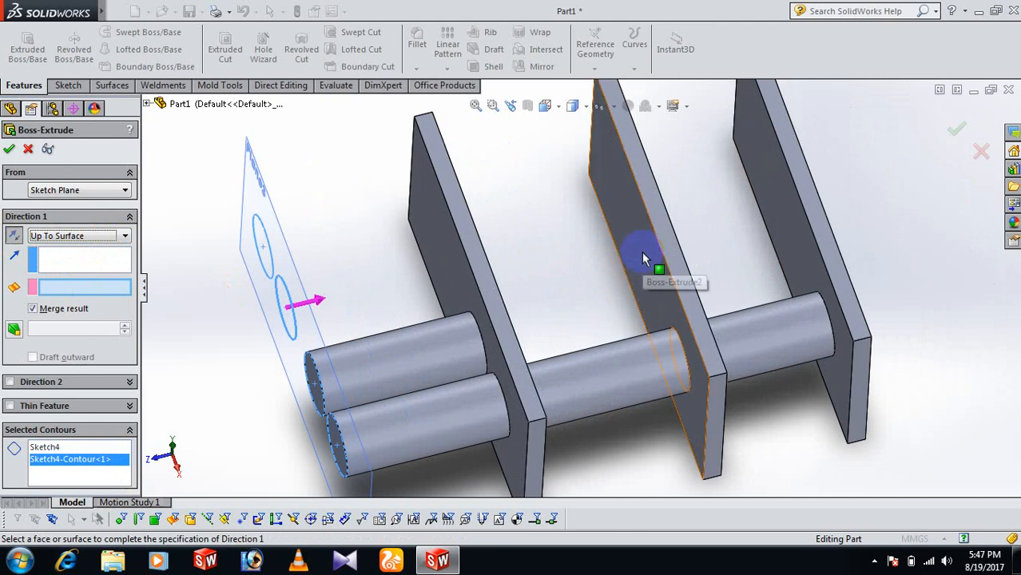
pyautogui.moveTo(528, 288); pyautogui.dragTo(500, 299, button='middle')
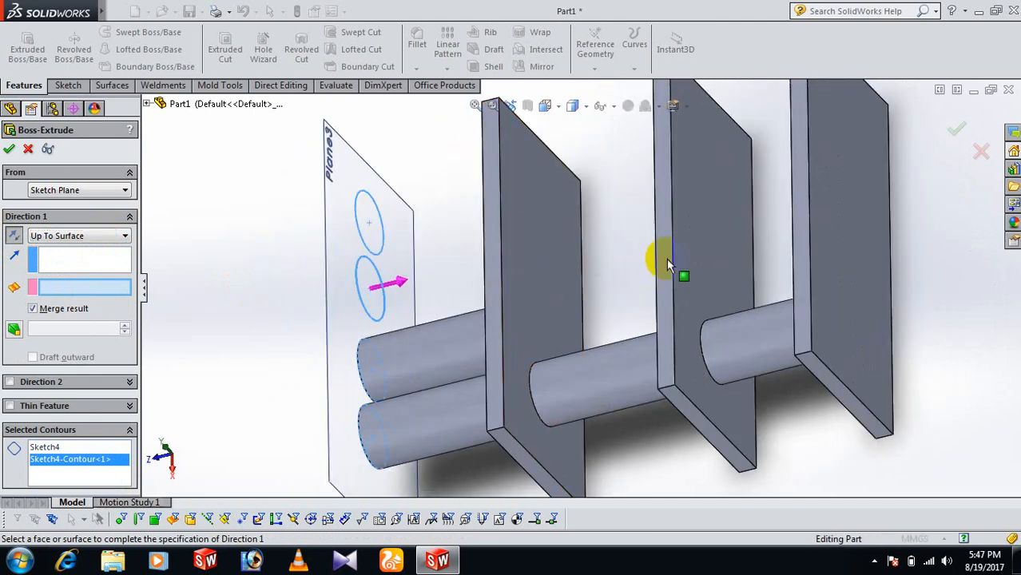
pyautogui.moveTo(720, 243); pyautogui.dragTo(711, 266, button='middle')
pyautogui.click(721, 258)
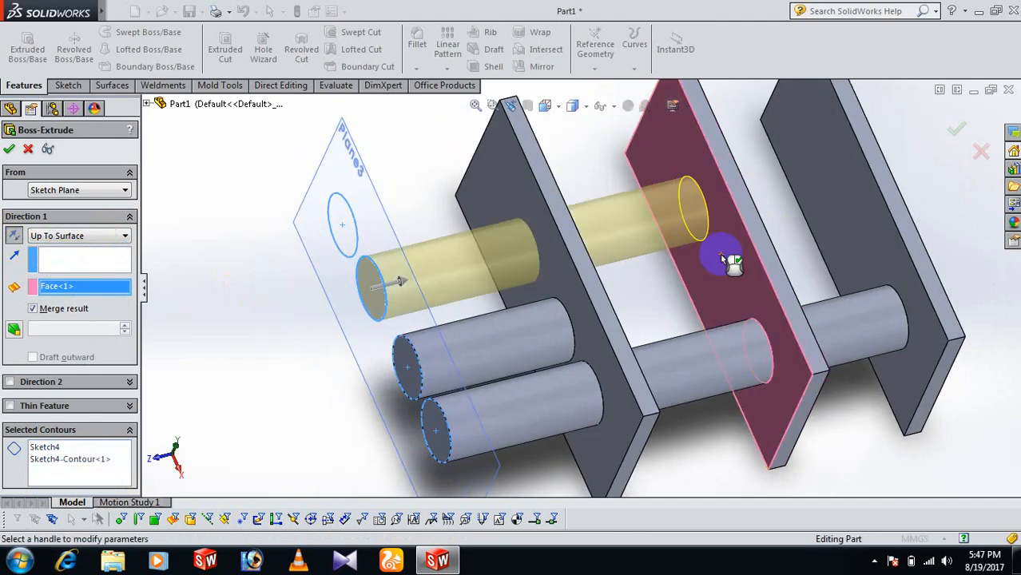
pyautogui.scroll(3, 711, 276)
pyautogui.moveTo(715, 351); pyautogui.dragTo(657, 266, button='middle')
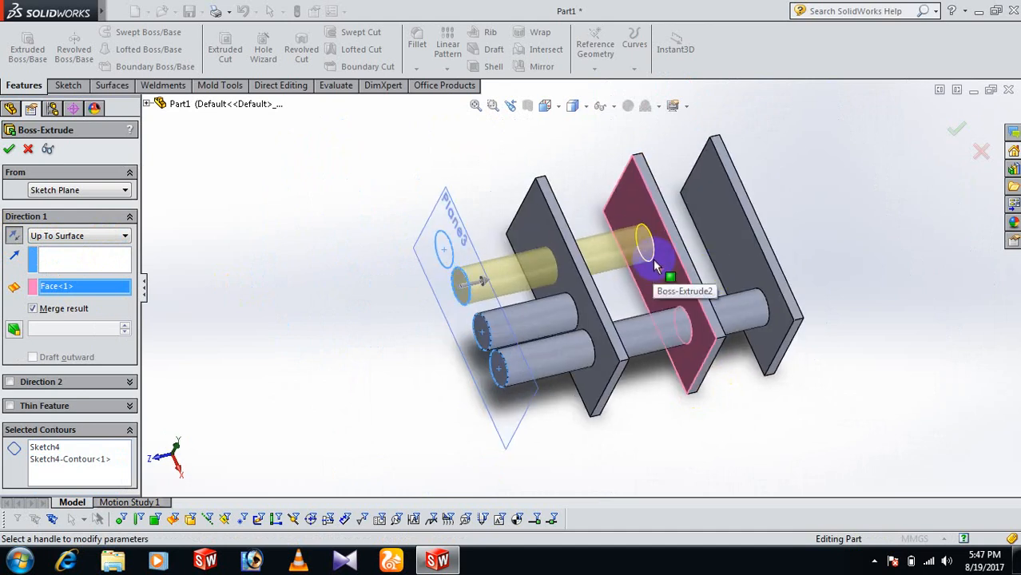
pyautogui.click(10, 150)
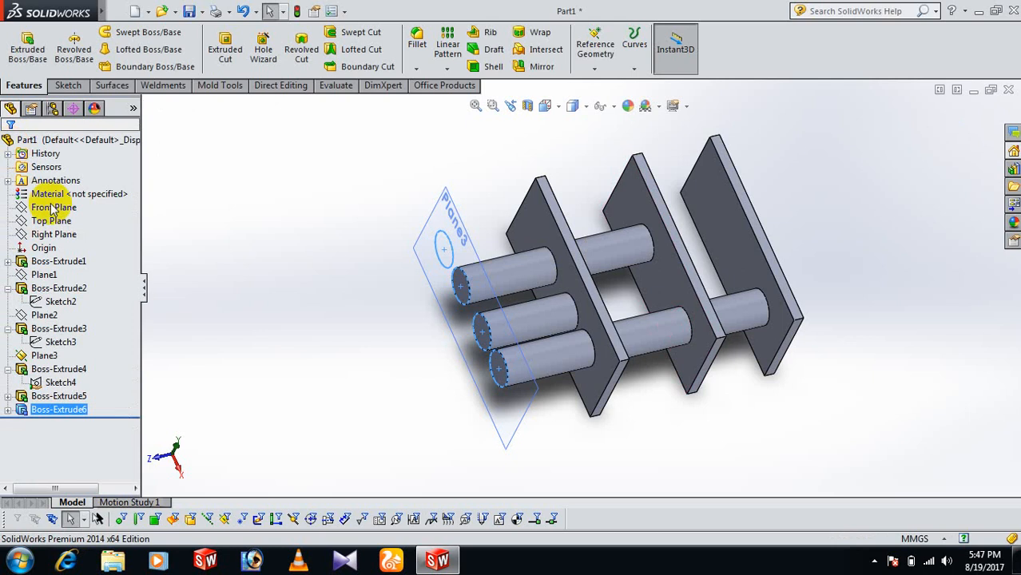
# Step: Start another boss extrusion from Sketch4 and pick the leftmost circle, the only one without a rod, as its contour
pyautogui.click(63, 383)
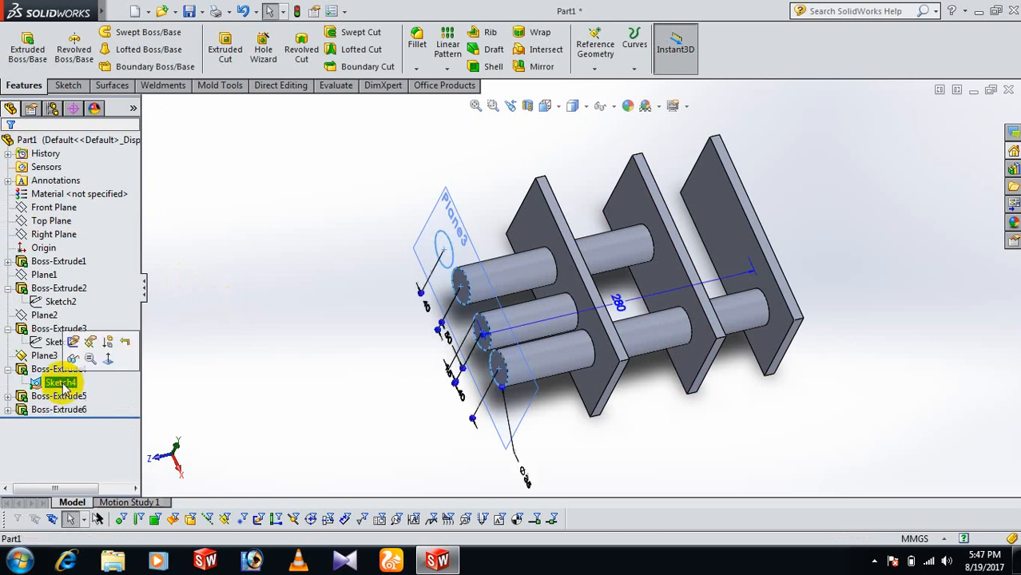
pyautogui.click(35, 61)
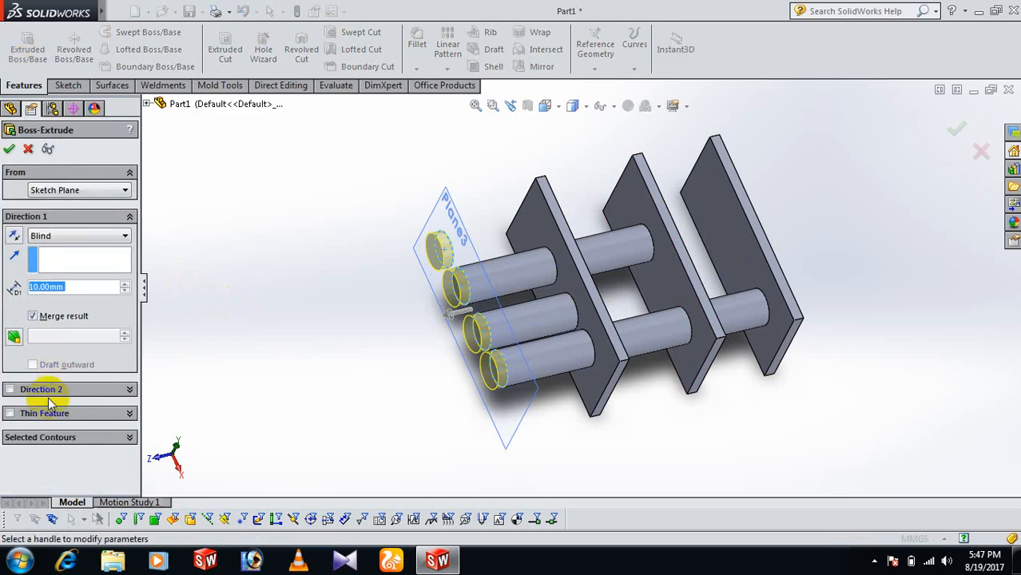
pyautogui.click(48, 437)
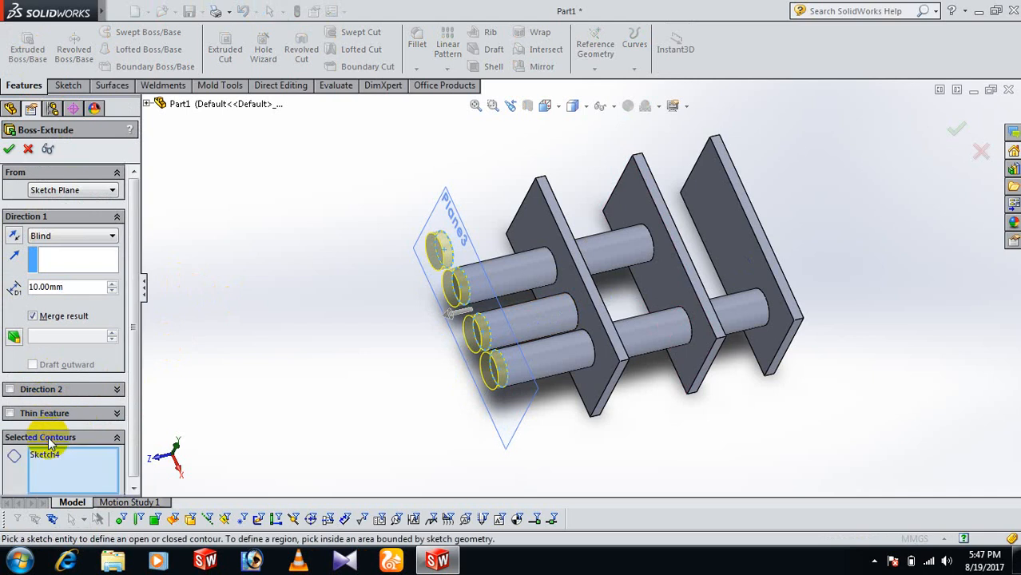
pyautogui.click(463, 257)
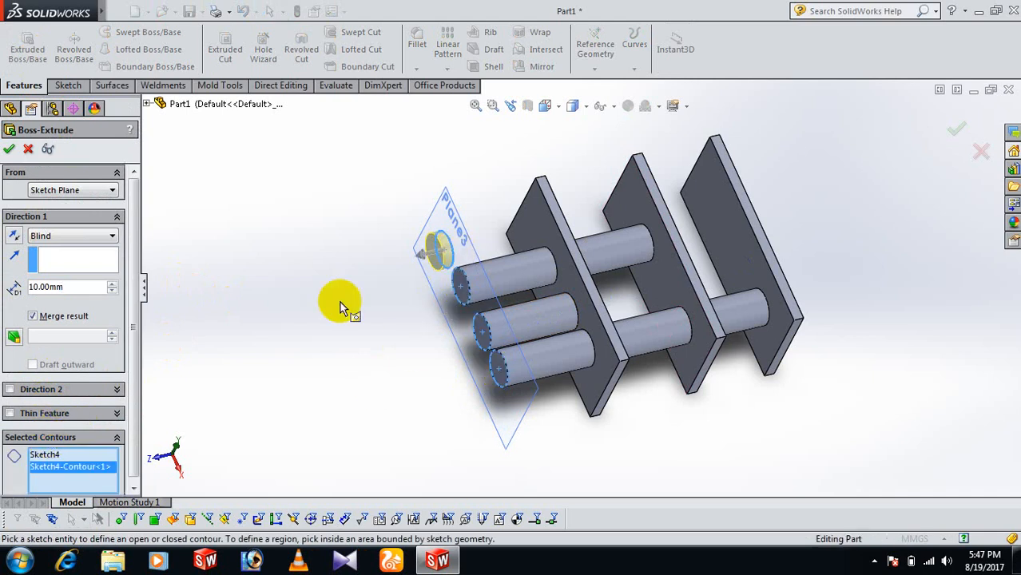
# Step: Extrude the leftmost circle Up To Vertex in the reversed direction, using the farthest plate's long front edge as the end reference
pyautogui.click(14, 236)
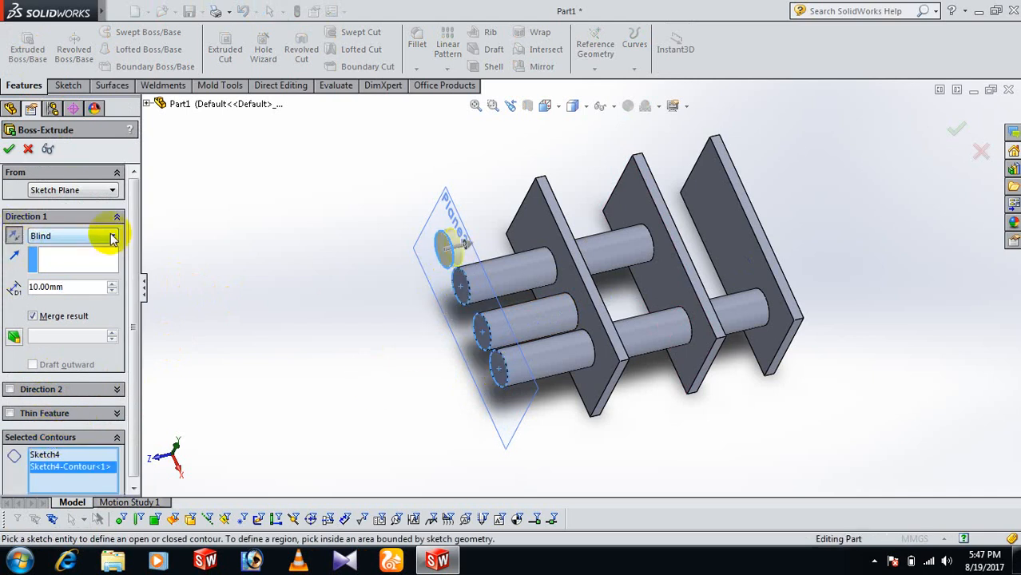
pyautogui.click(112, 236)
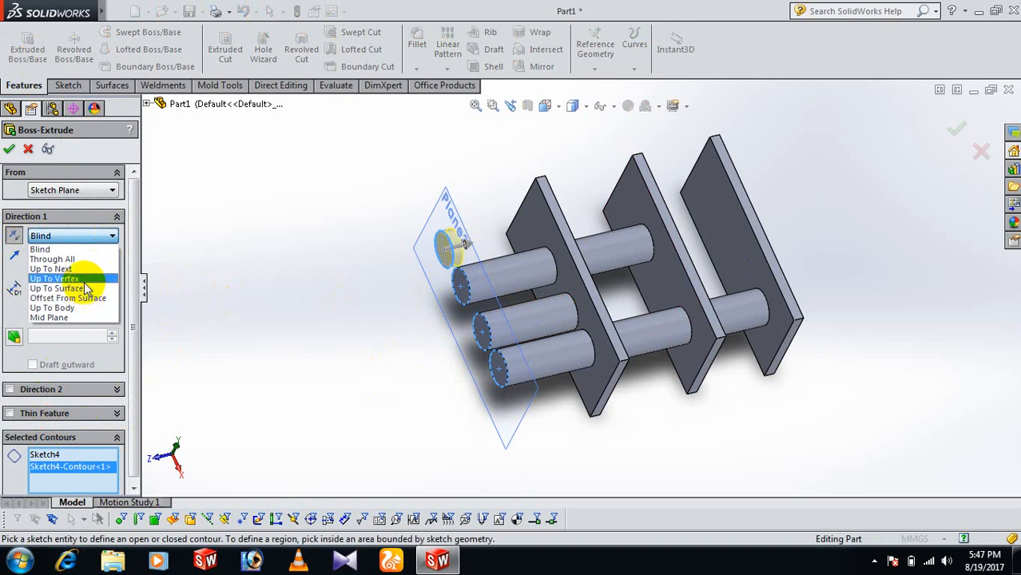
pyautogui.click(56, 278)
pyautogui.moveTo(938, 407); pyautogui.dragTo(928, 427, button='middle')
pyautogui.scroll(-3, 787, 327)
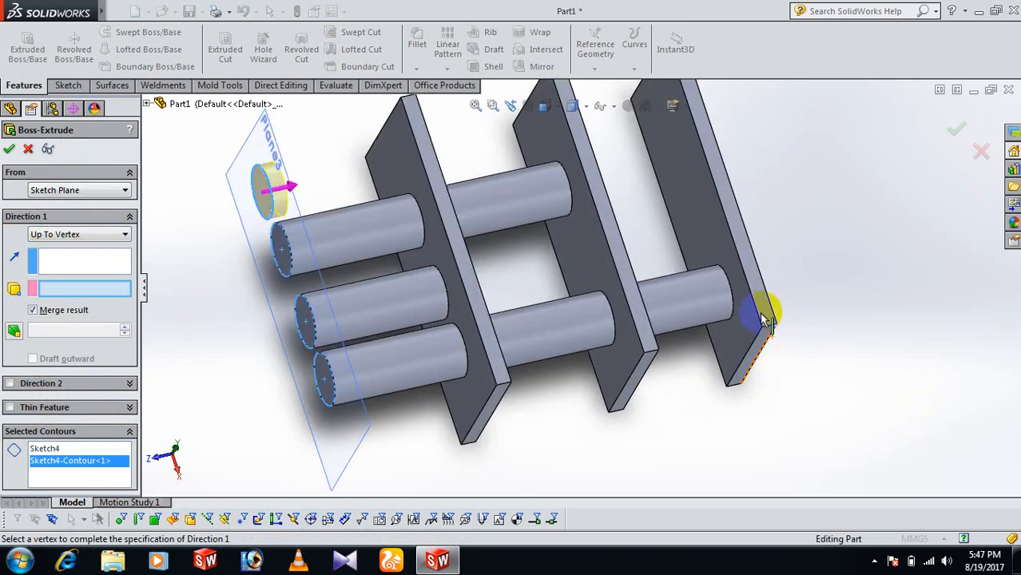
pyautogui.click(735, 250)
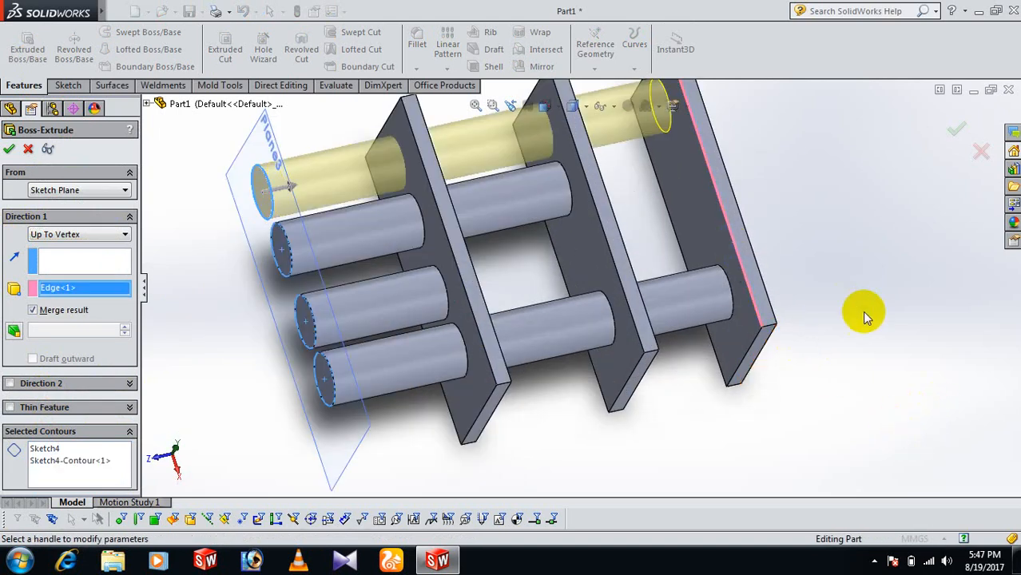
pyautogui.scroll(3, 861, 313)
pyautogui.moveTo(862, 312); pyautogui.dragTo(805, 334, button='middle')
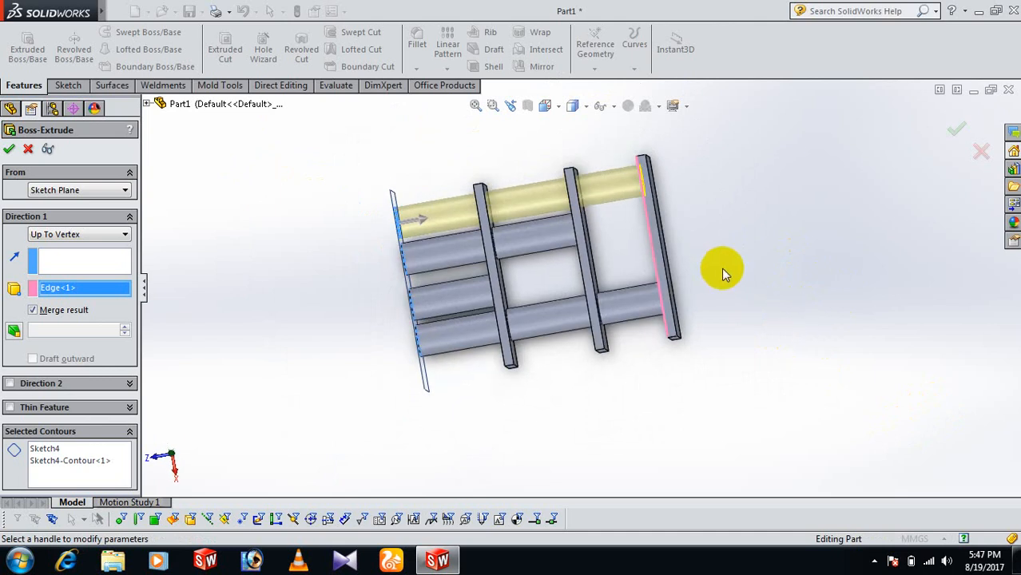
pyautogui.moveTo(721, 272); pyautogui.dragTo(629, 232, button='middle')
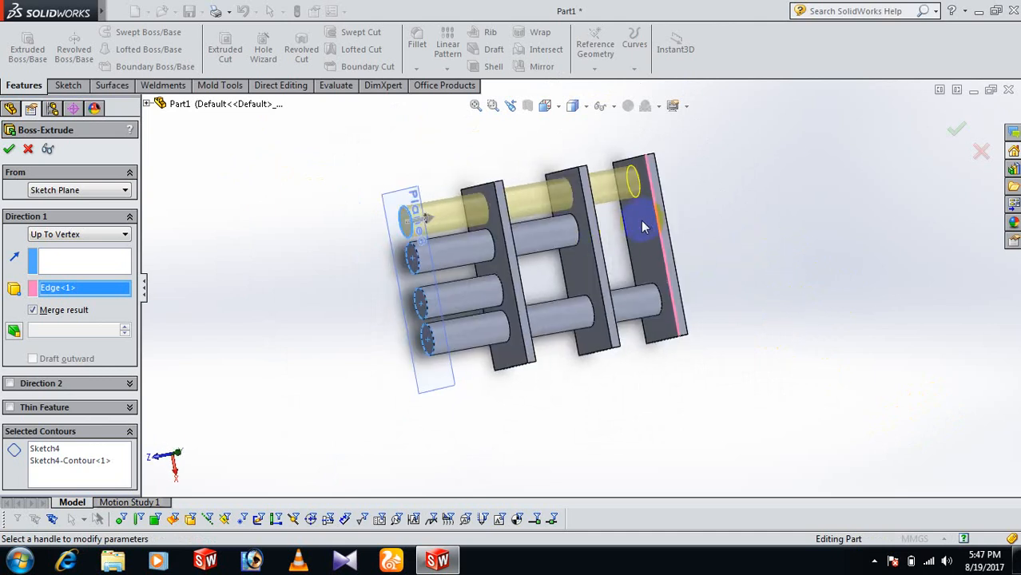
pyautogui.click(9, 149)
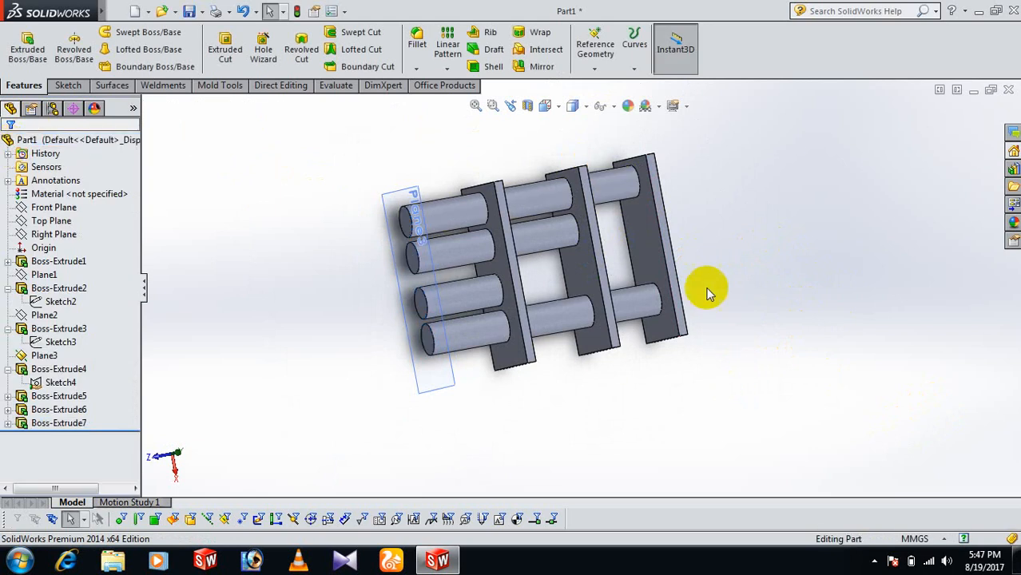
# Step: Hide Plane3, the offset plane holding the circle sketch
pyautogui.moveTo(706, 287); pyautogui.dragTo(782, 268, button='middle')
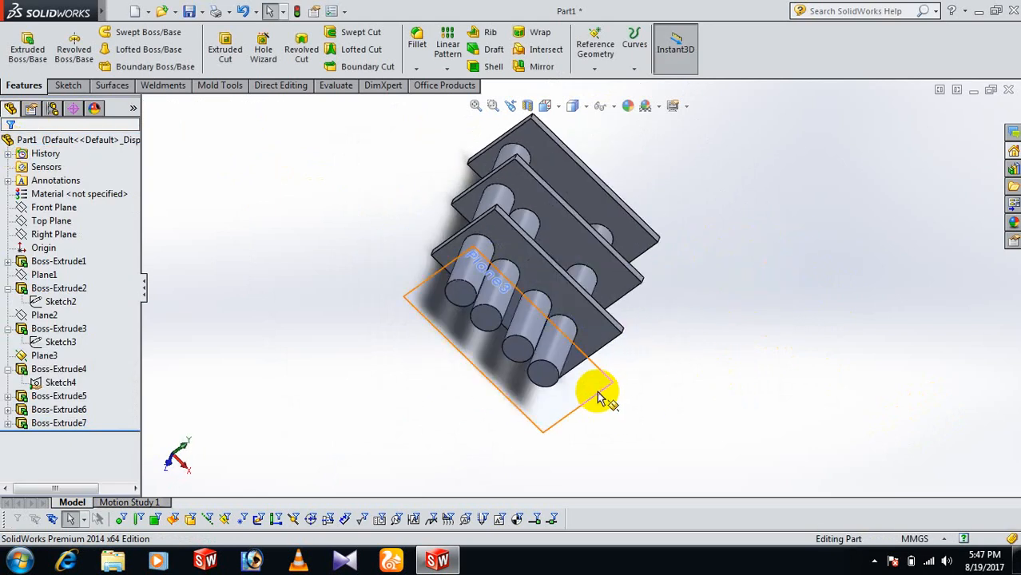
pyautogui.click(600, 392)
pyautogui.click(672, 345)
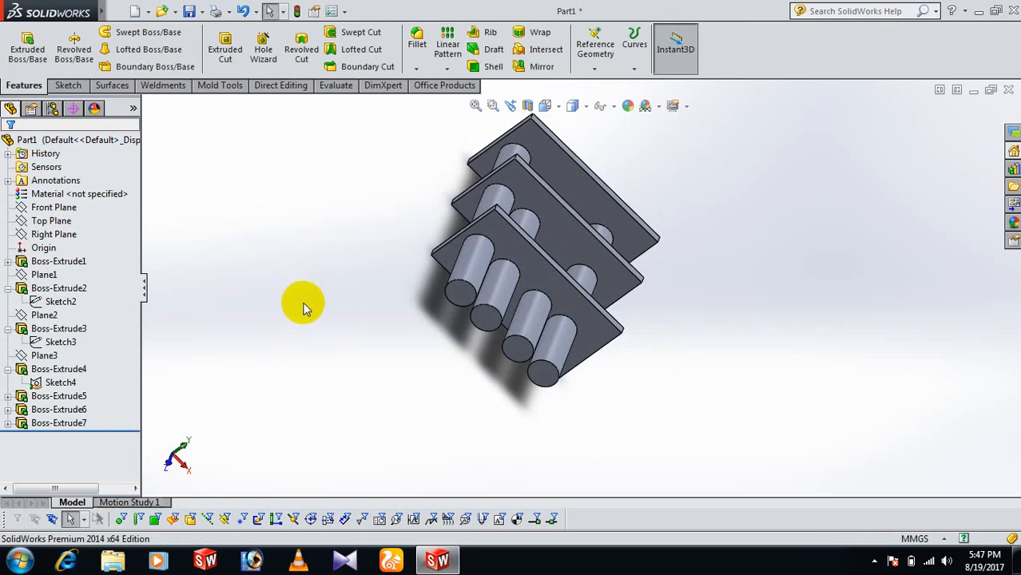
pyautogui.click(945, 539)
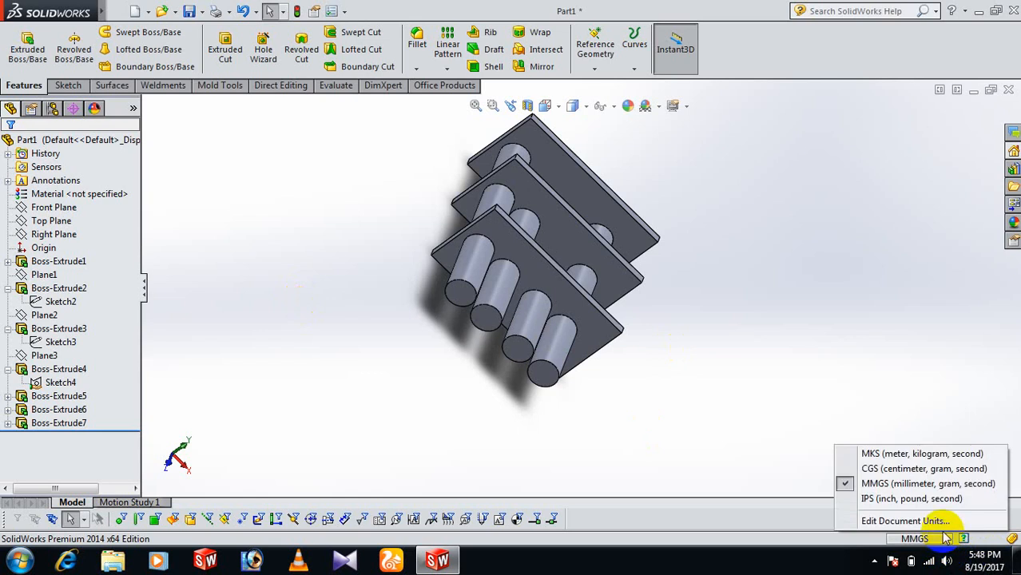
pyautogui.click(727, 446)
pyautogui.click(874, 562)
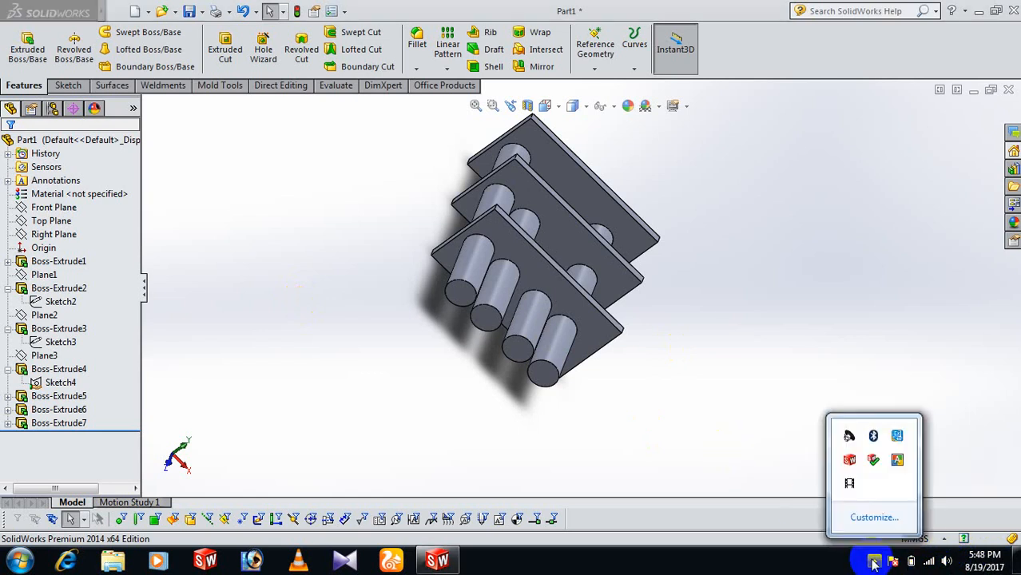